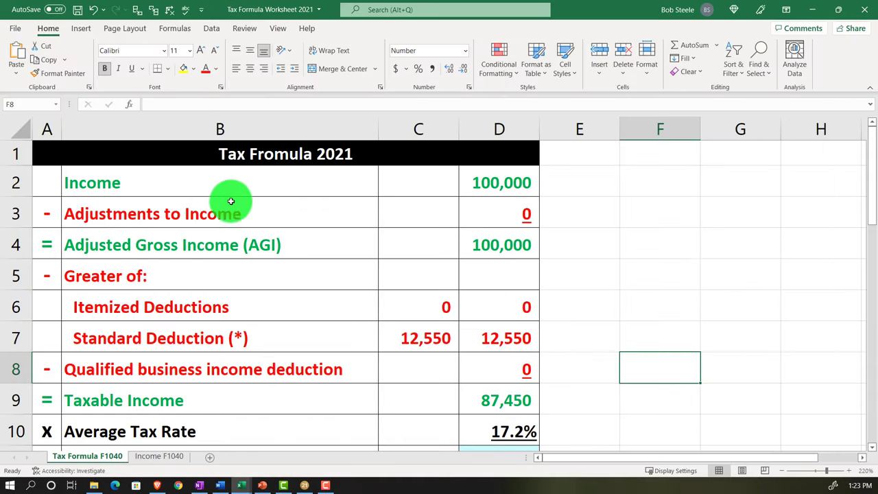
# Review the tax formula rows from income through deductions, inspecting the itemized and standard deduction formulas in D6 and D7.
pyautogui.click(215, 184)
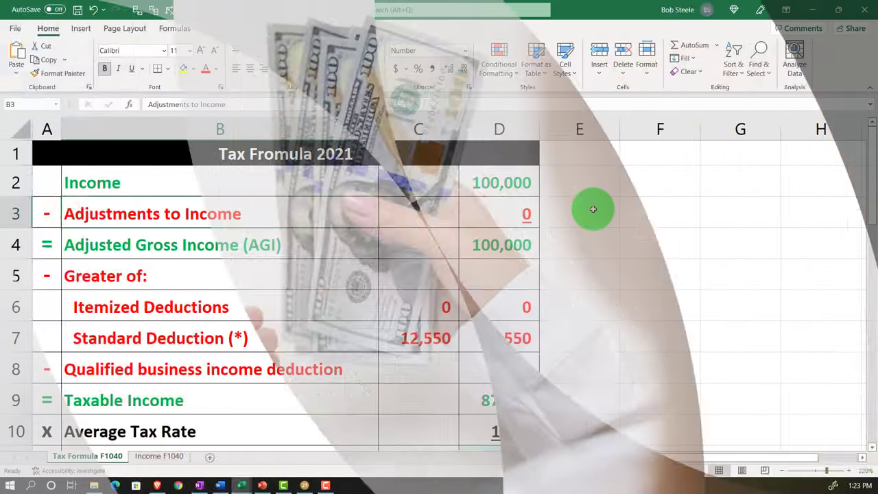
pyautogui.press('Return')
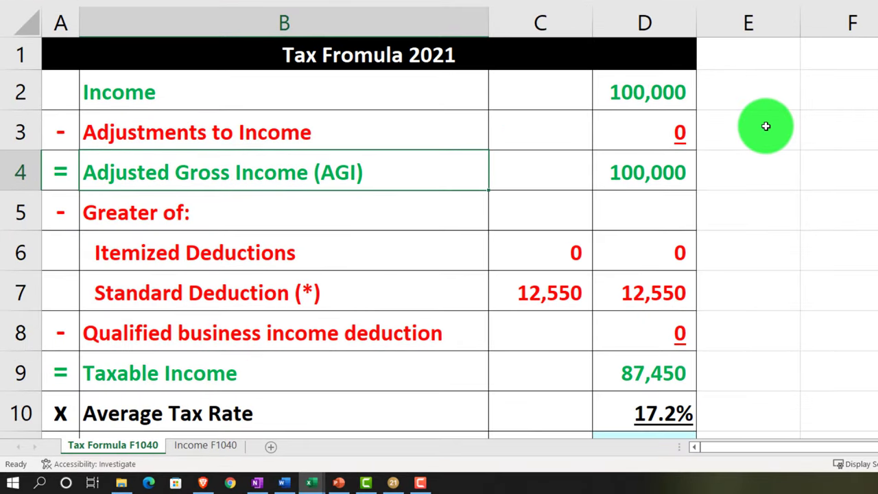
pyautogui.press('Return')
pyautogui.press('Return')
pyautogui.press('Return')
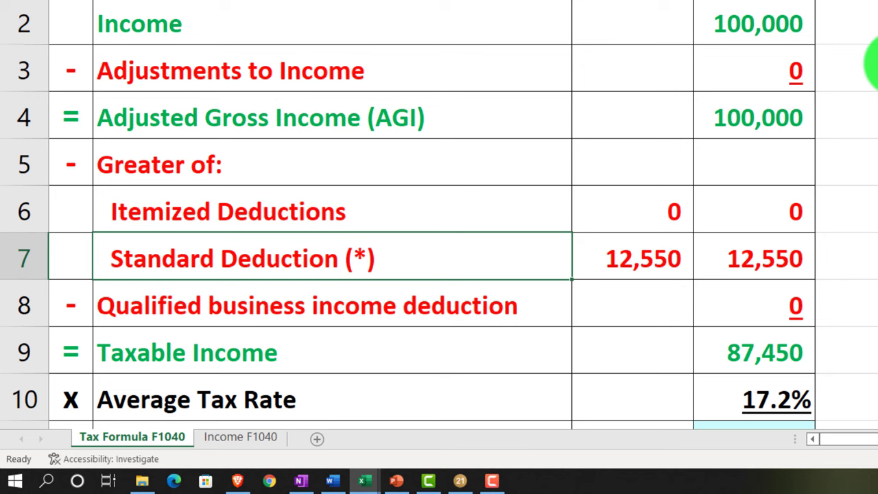
pyautogui.doubleClick(790, 205)
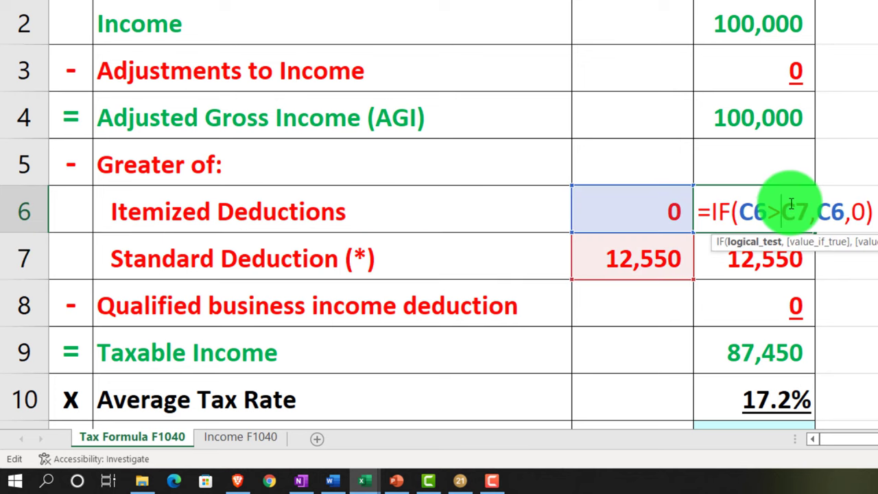
pyautogui.press('Return')
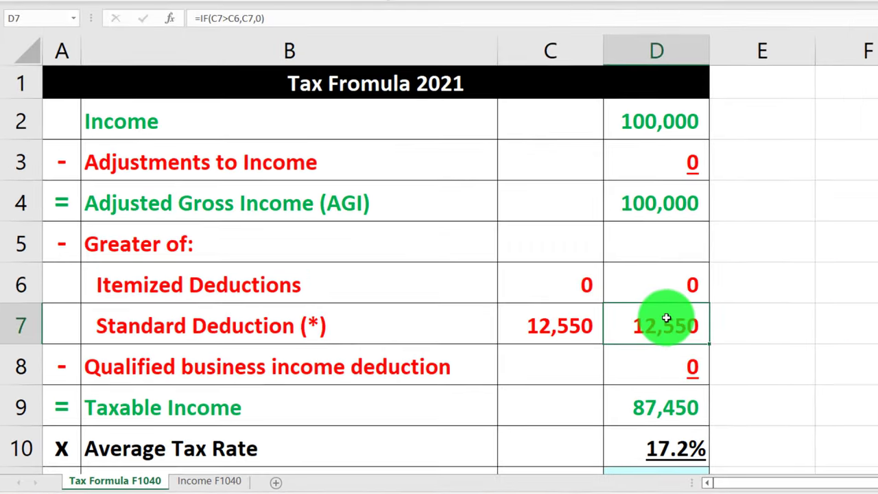
pyautogui.doubleClick(764, 251)
pyautogui.press('Return')
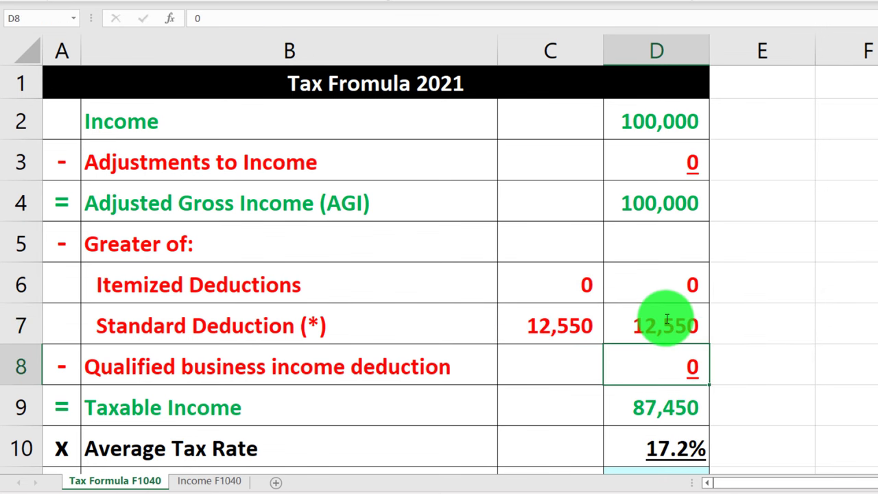
# Review the rest of the tax formula from the qualified business income deduction through tax due or refund, checking the column D cells.
pyautogui.scroll(-1, 667, 320)
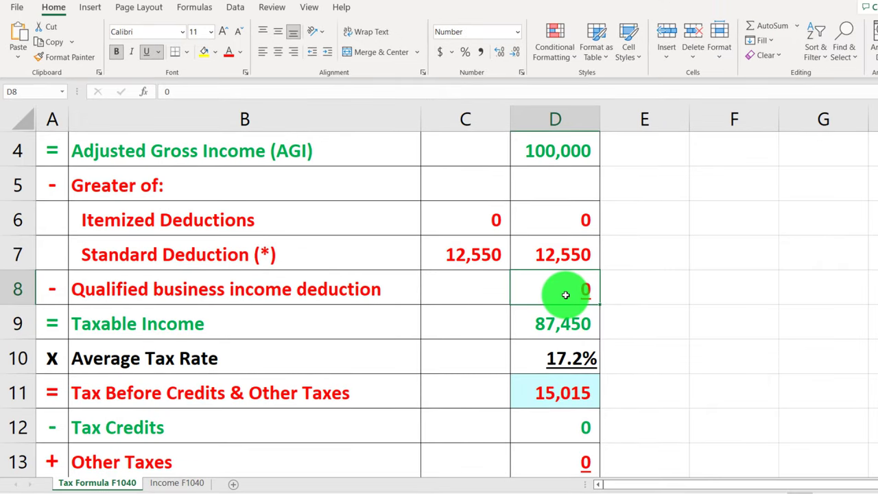
pyautogui.scroll(-1, 565, 294)
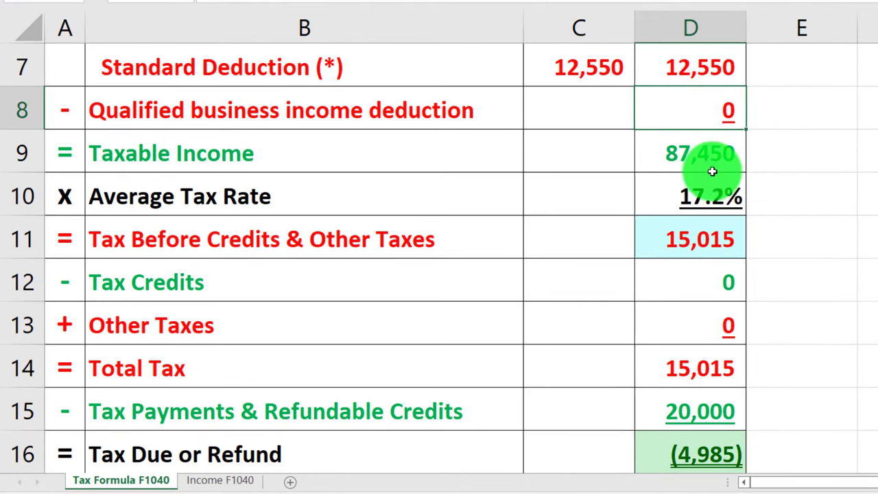
pyautogui.click(570, 220)
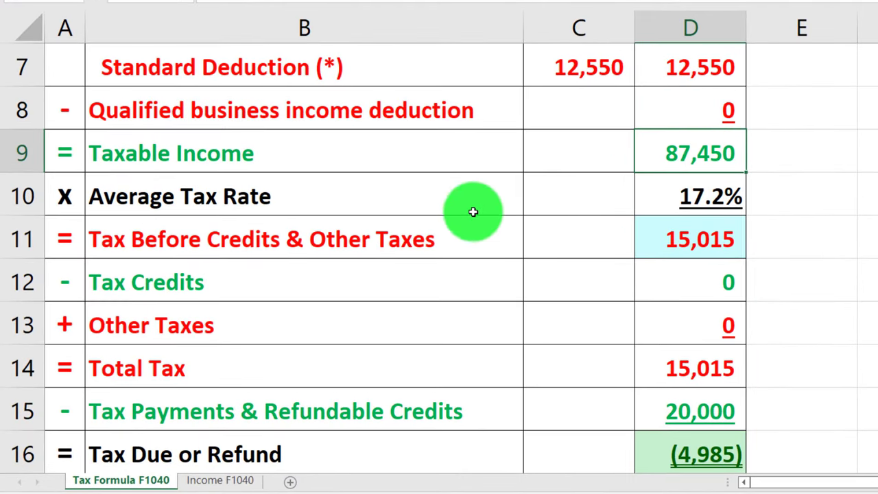
pyautogui.click(664, 243)
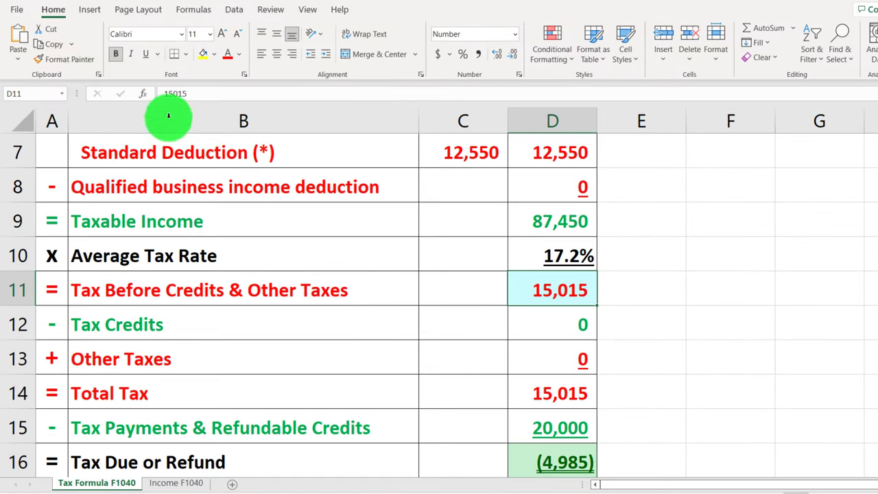
pyautogui.click(531, 316)
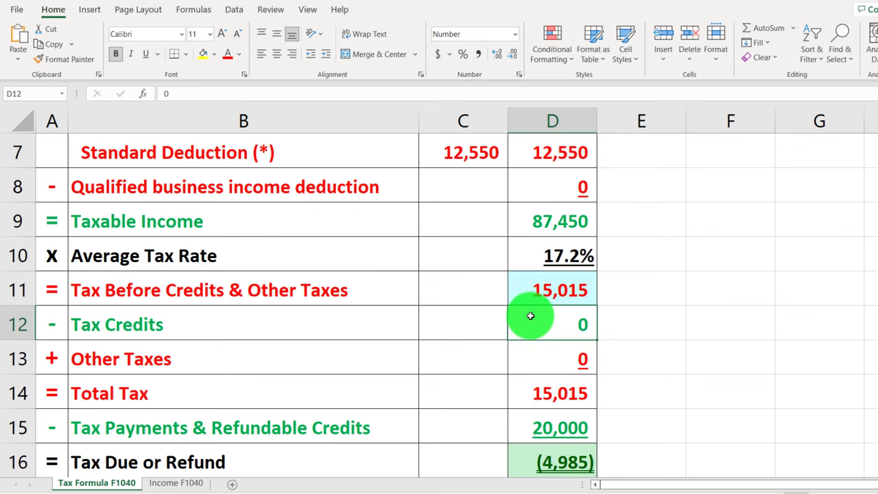
pyautogui.click(525, 350)
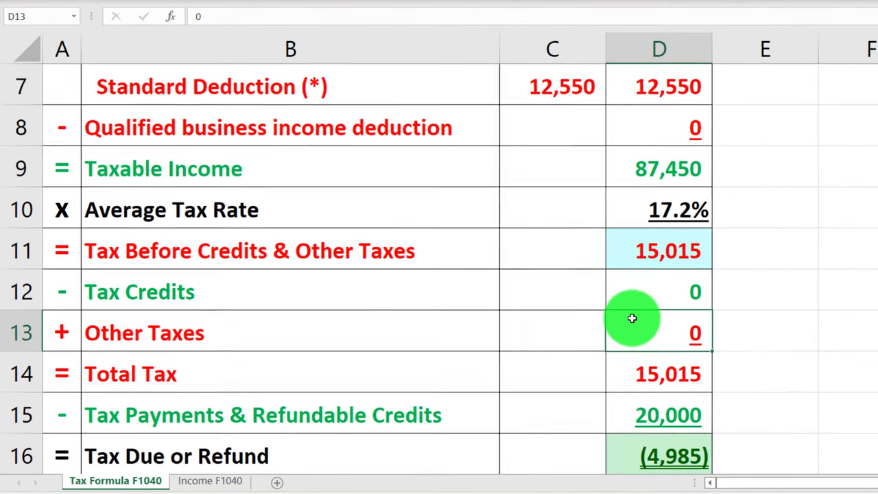
pyautogui.click(560, 384)
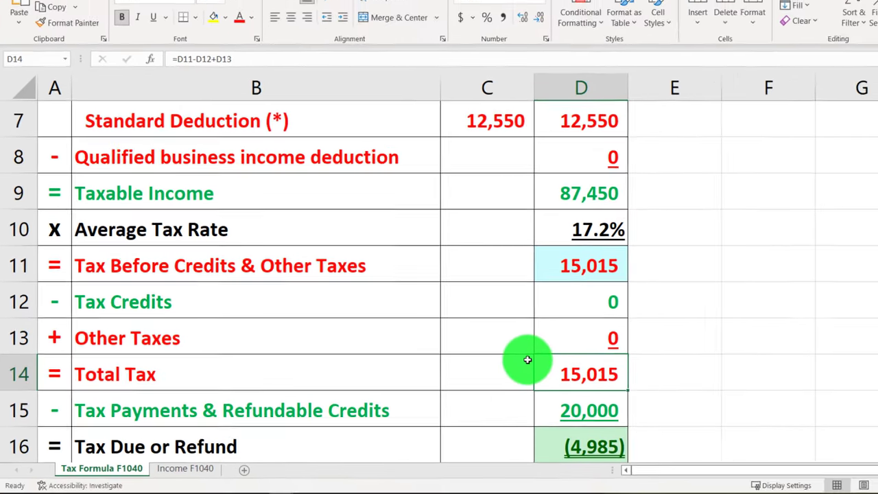
pyautogui.scroll(-1, 455, 359)
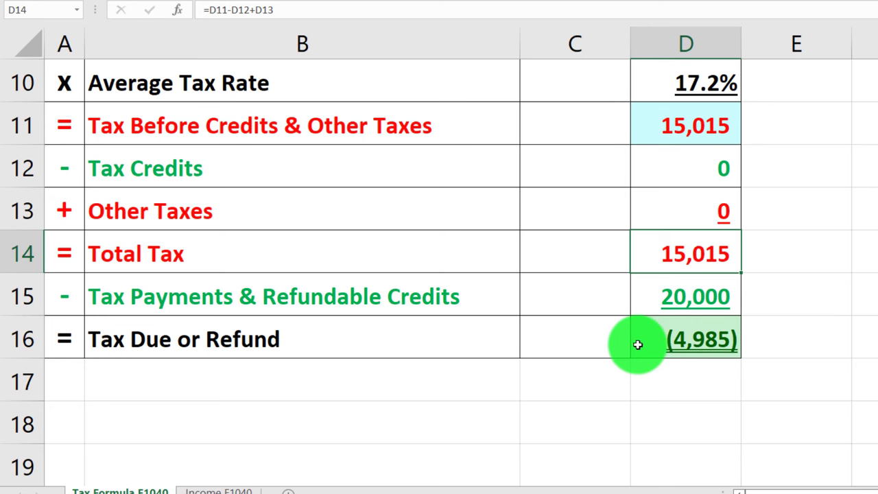
pyautogui.scroll(3, 638, 345)
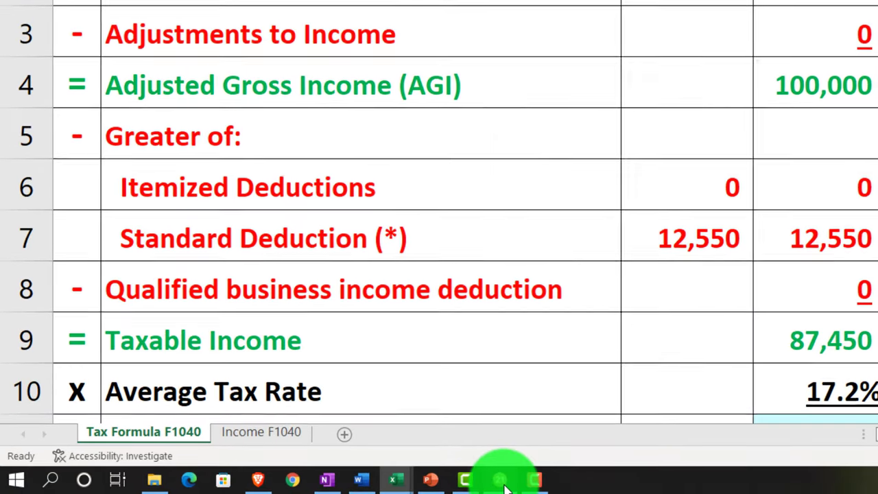
# Switch to Lacerte and look through page 1 of Form 1040 from the filing status to the income lines.
pyautogui.click(367, 483)
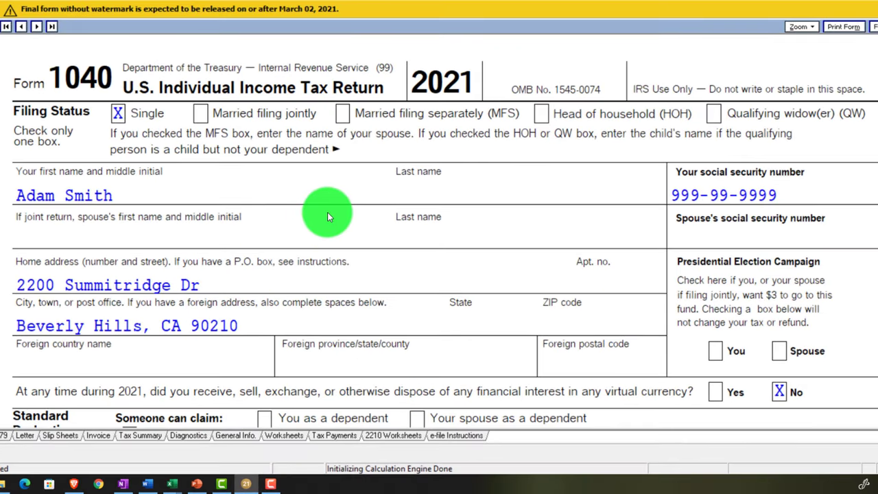
pyautogui.scroll(-3, 329, 235)
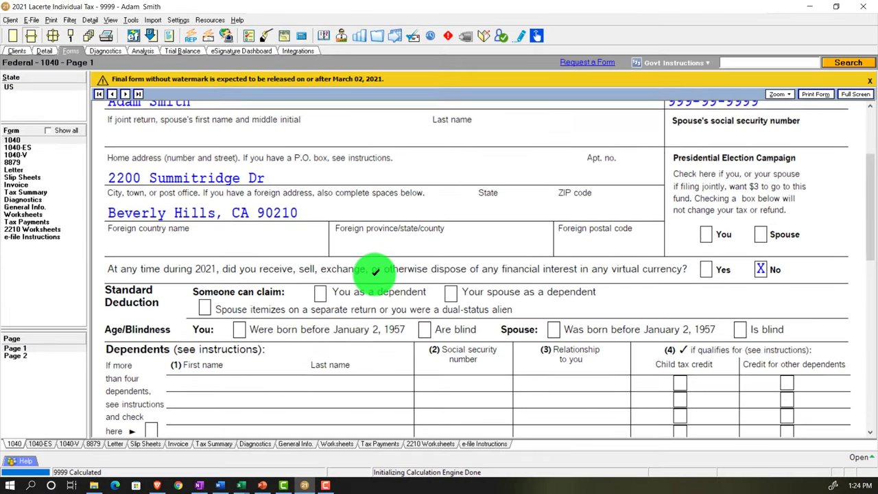
pyautogui.scroll(-3, 329, 235)
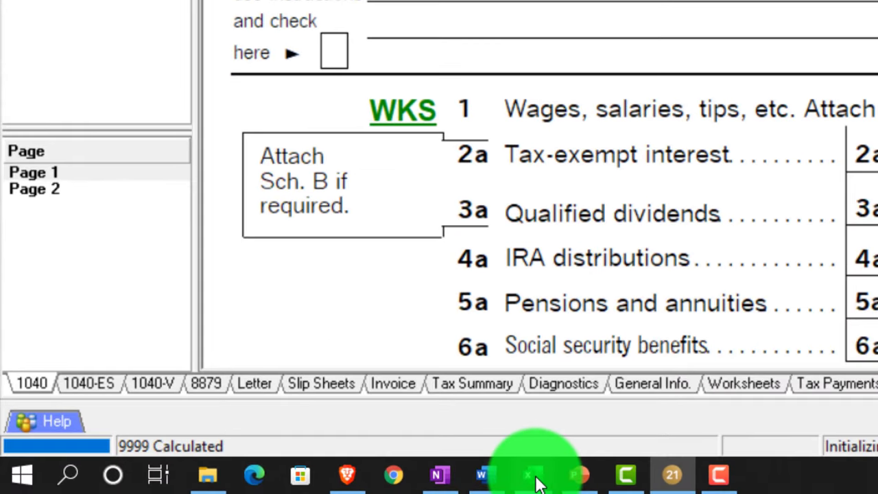
# Return to the Excel tax formula worksheet and inspect the Income amount in cell D2.
pyautogui.moveTo(244, 488)
pyautogui.click(515, 394)
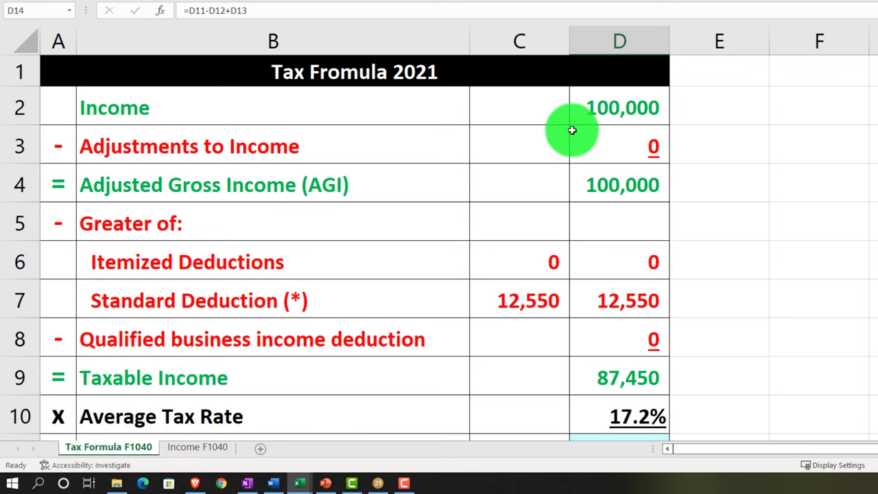
pyautogui.click(599, 109)
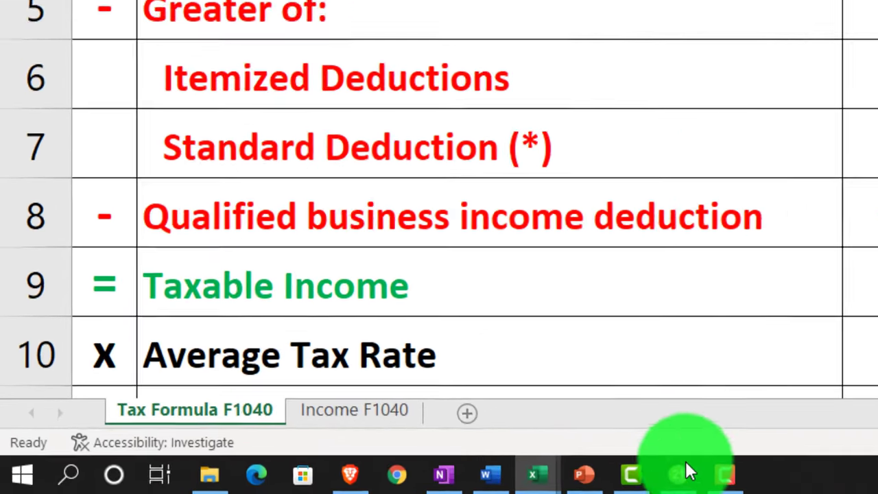
# Switch to Lacerte, check the income lines of Form 1040, and list all forms to open Schedule B.
pyautogui.click(377, 484)
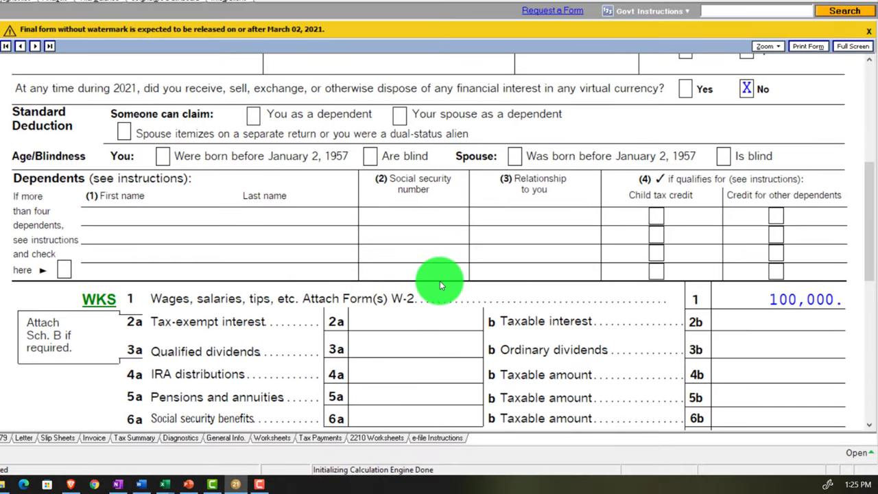
pyautogui.scroll(-2, 700, 163)
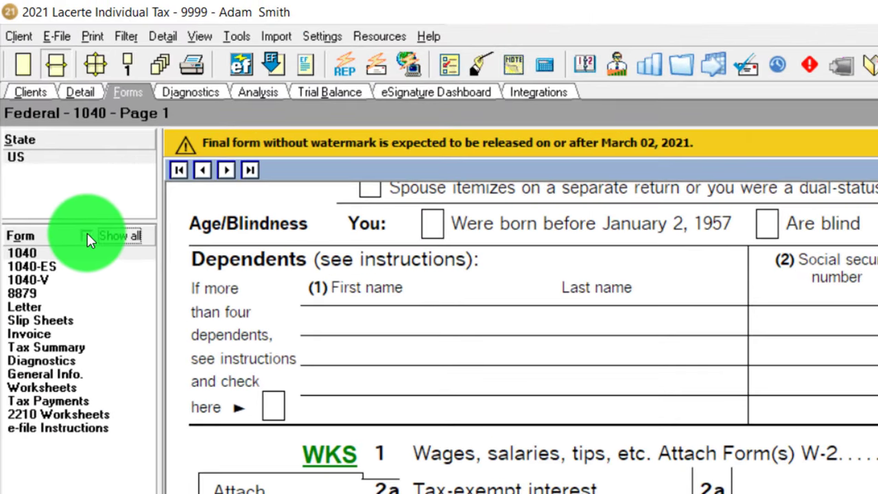
pyautogui.click(87, 236)
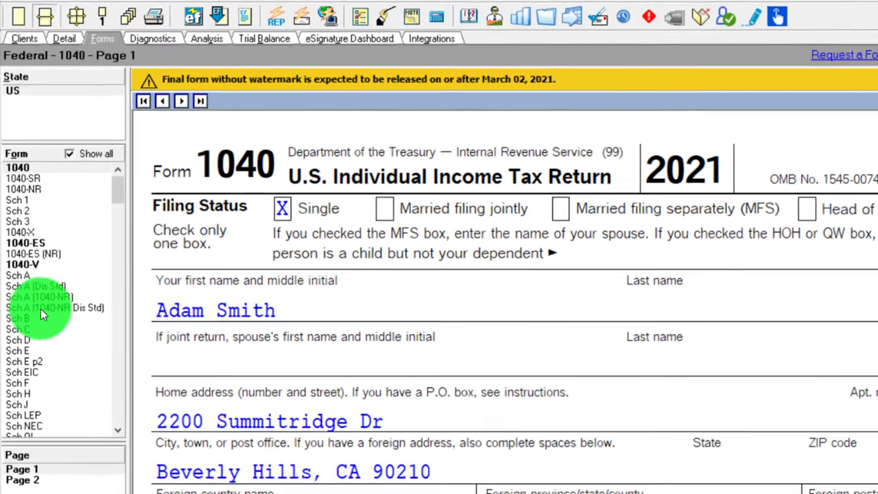
pyautogui.click(36, 329)
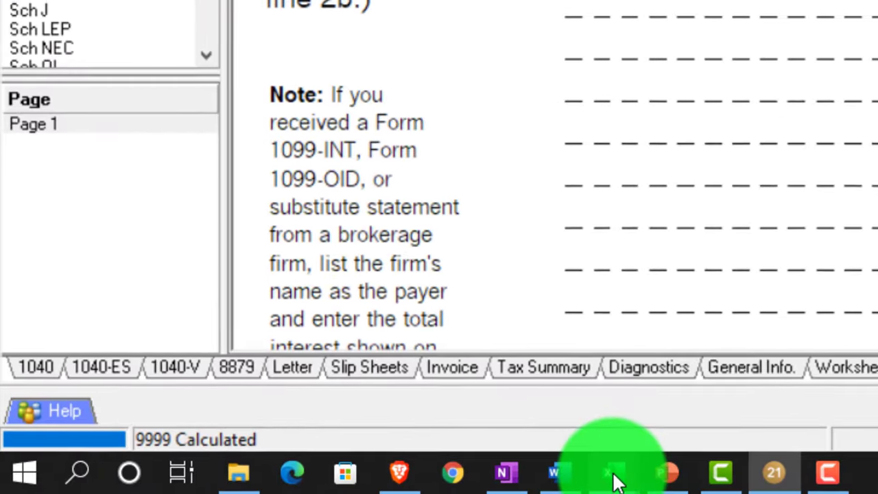
# Return to Excel and open the Income F1040 sheet to review the W-2 income and total income layout.
pyautogui.moveTo(616, 482)
pyautogui.click(494, 343)
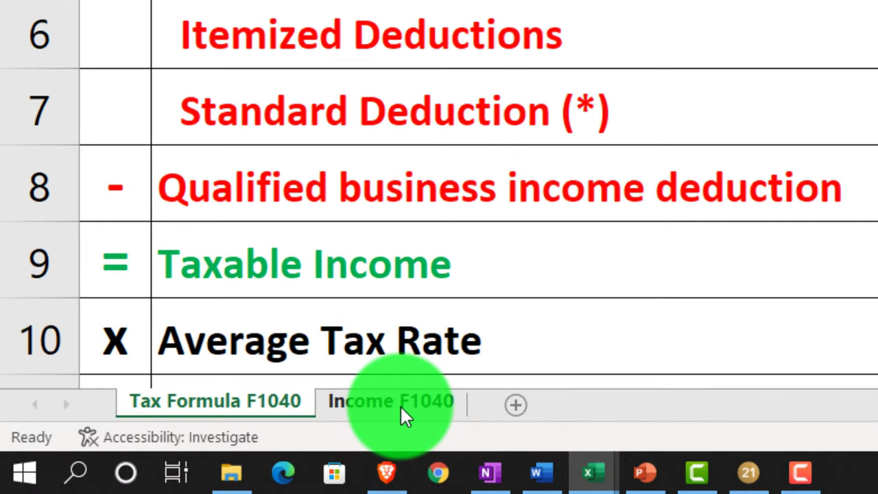
pyautogui.click(203, 447)
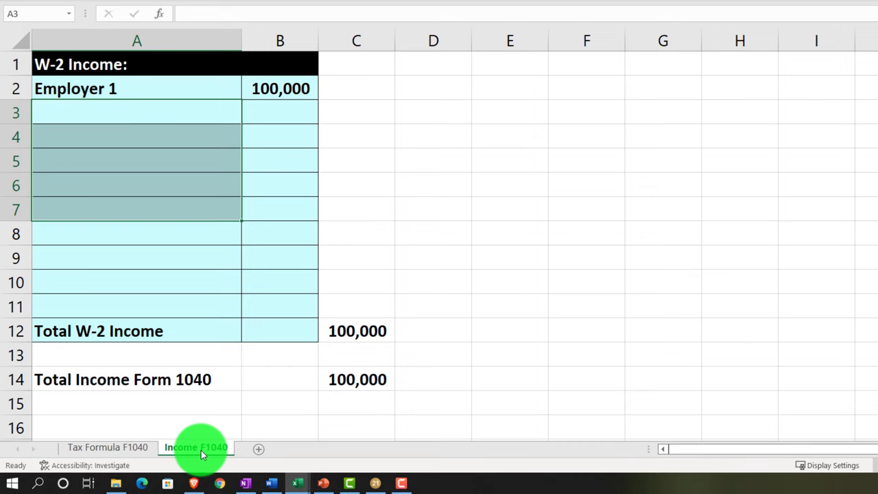
pyautogui.click(188, 406)
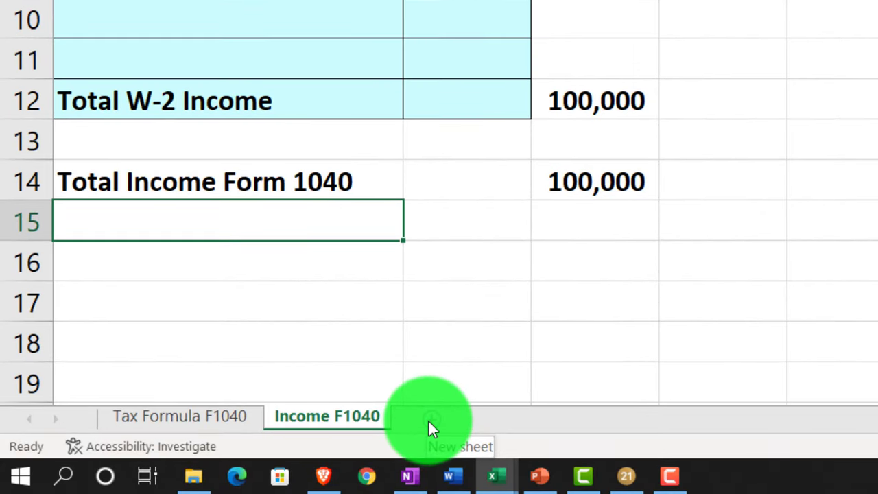
# Add a new worksheet after Income F1040 and name it "Income Interest Div Sch.B".
pyautogui.click(429, 420)
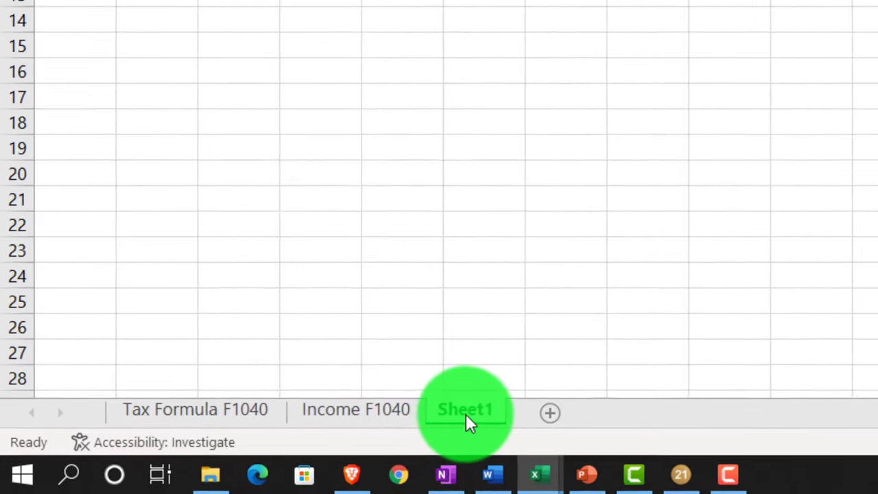
pyautogui.doubleClick(649, 381)
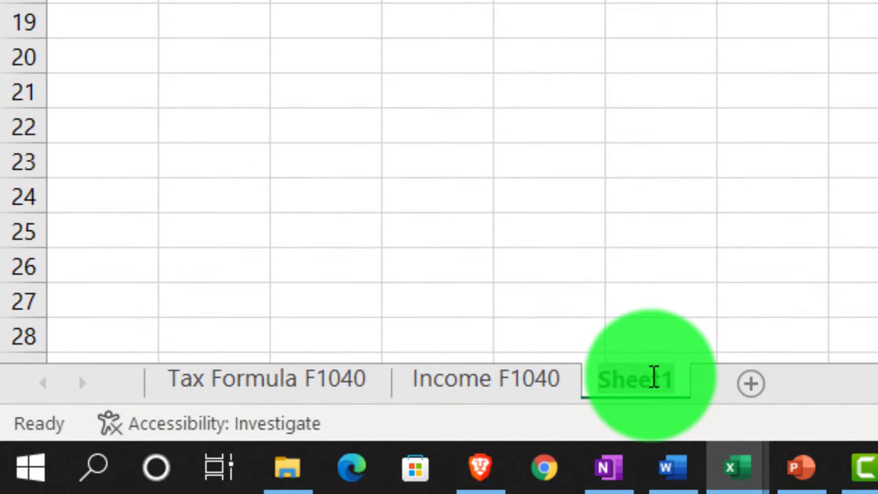
pyautogui.write('Income')
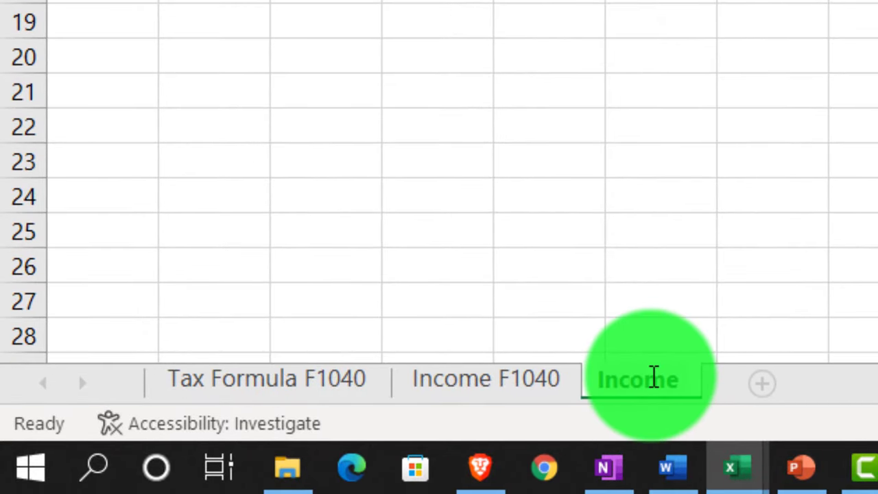
pyautogui.write(' Interest')
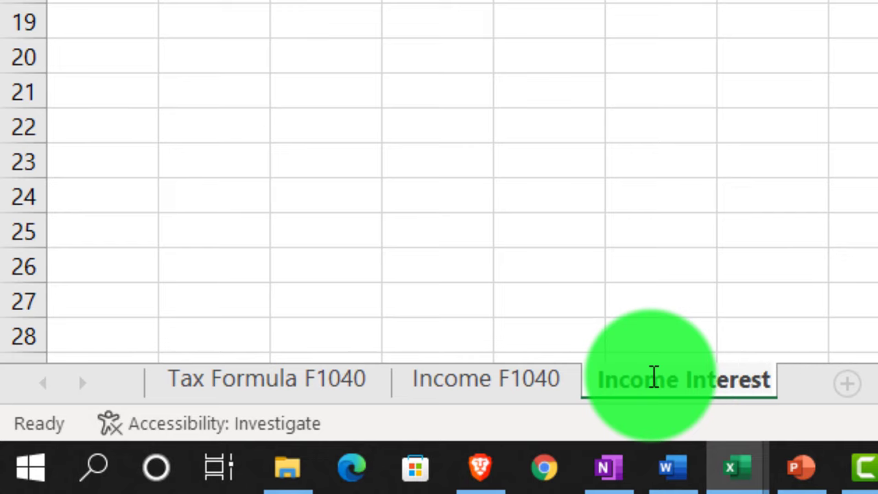
pyautogui.write(' Div')
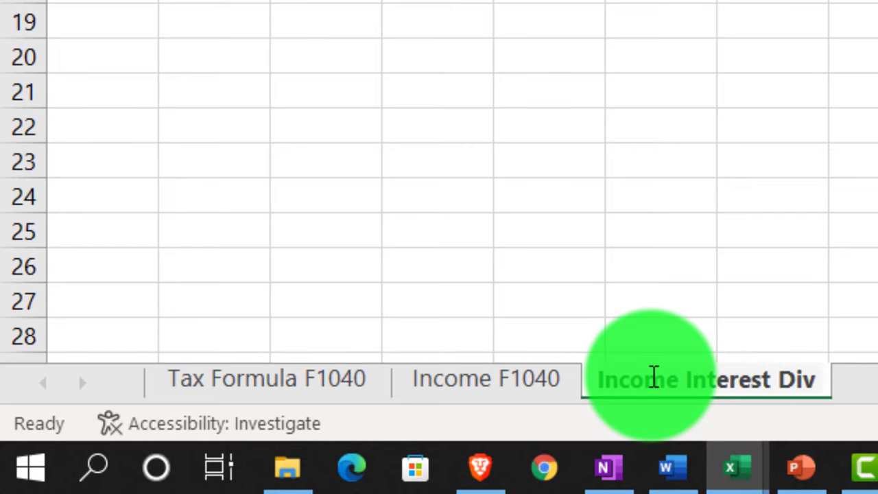
pyautogui.write(' Sch.B')
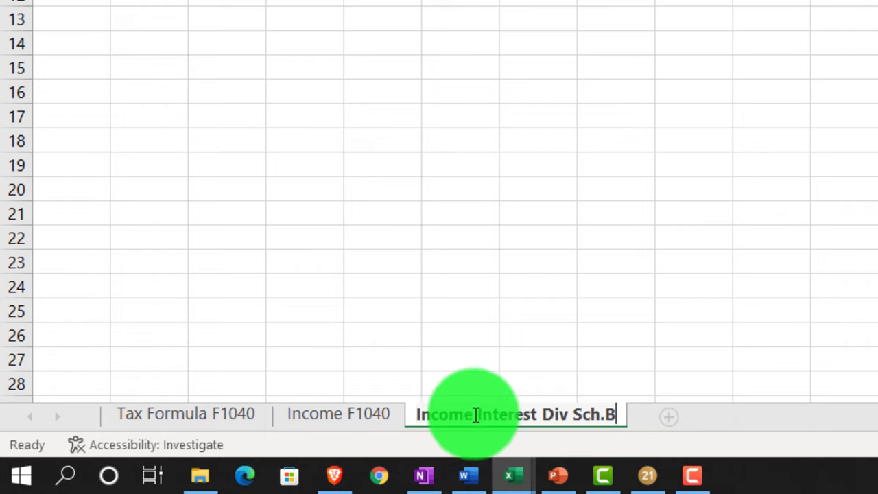
pyautogui.click(454, 246)
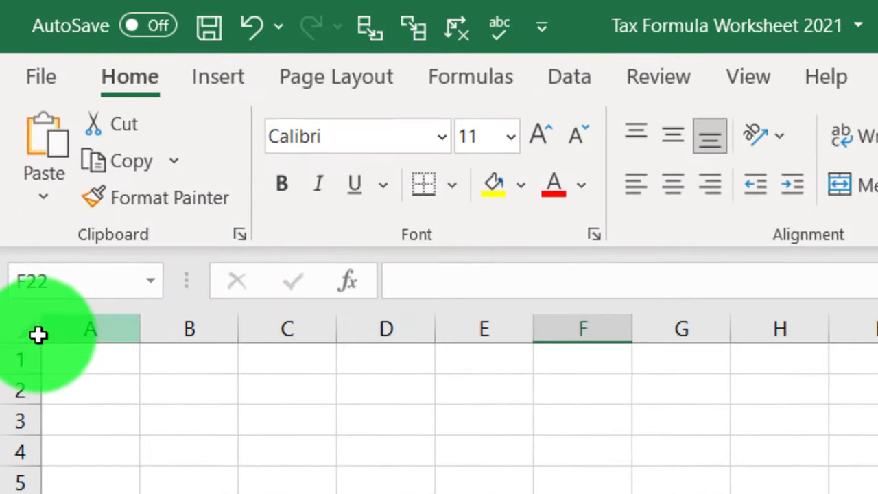
# Format all cells of the new sheet as Currency with no symbol, zero decimal places and negative numbers in red parentheses.
pyautogui.click(27, 330)
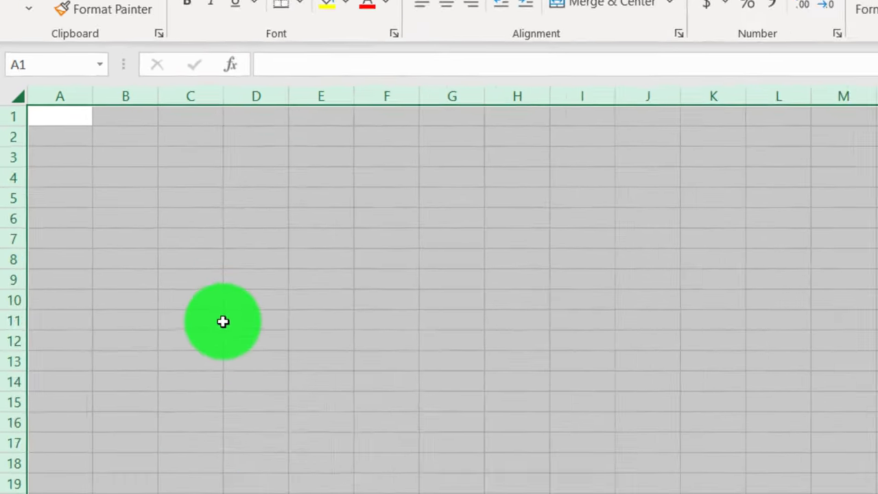
pyautogui.rightClick(180, 192)
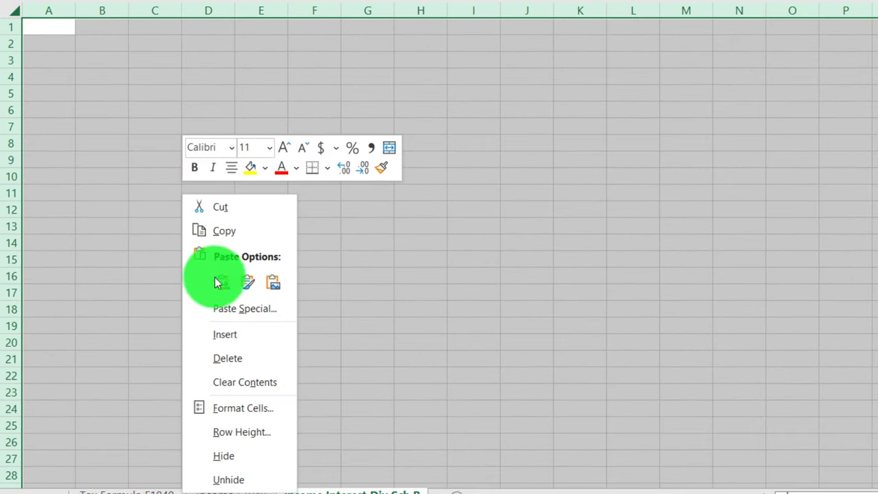
pyautogui.click(236, 407)
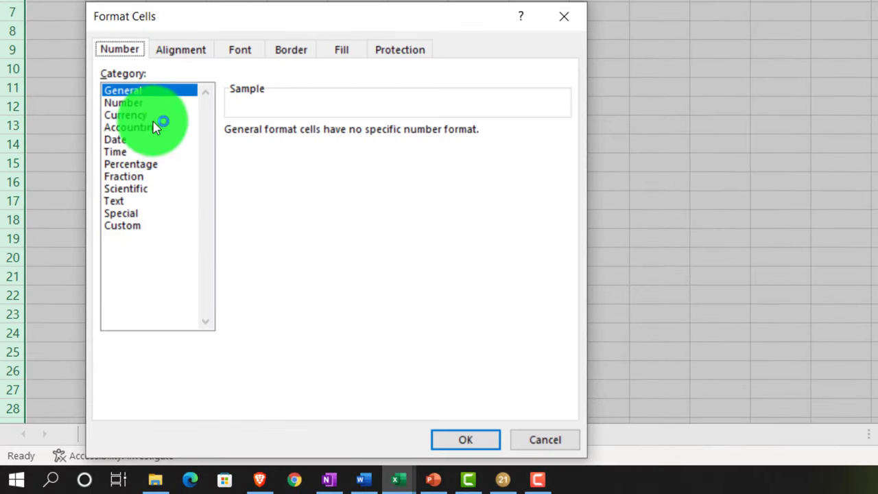
pyautogui.click(153, 118)
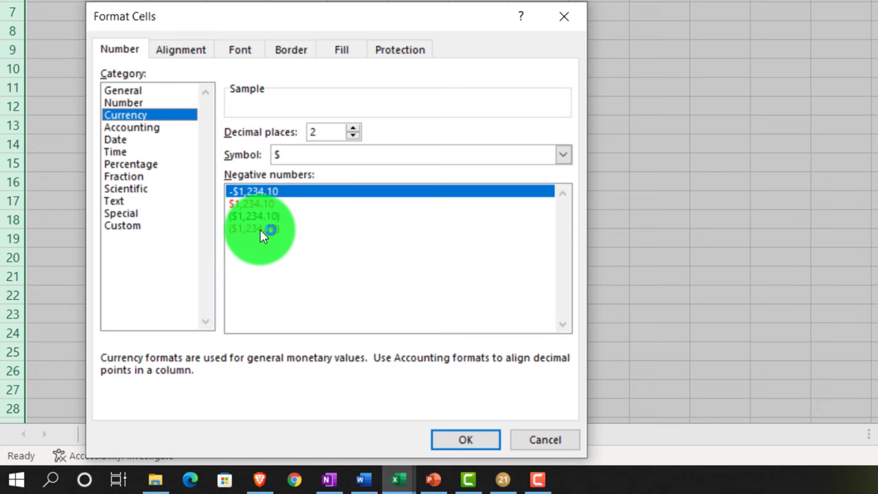
pyautogui.click(262, 229)
pyautogui.click(564, 156)
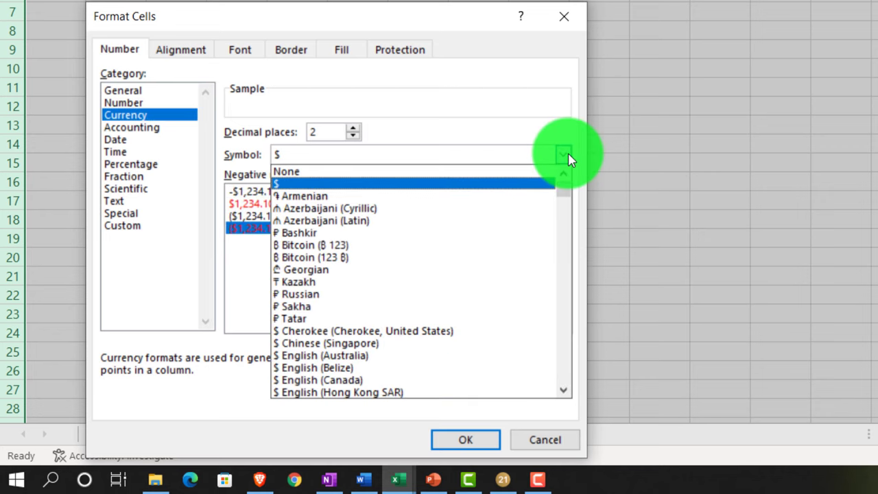
pyautogui.click(385, 171)
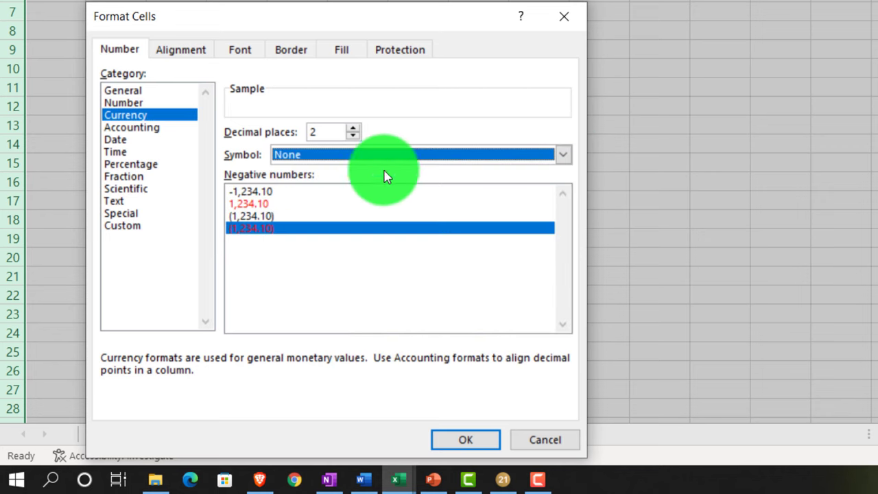
pyautogui.click(352, 136)
pyautogui.click(353, 136)
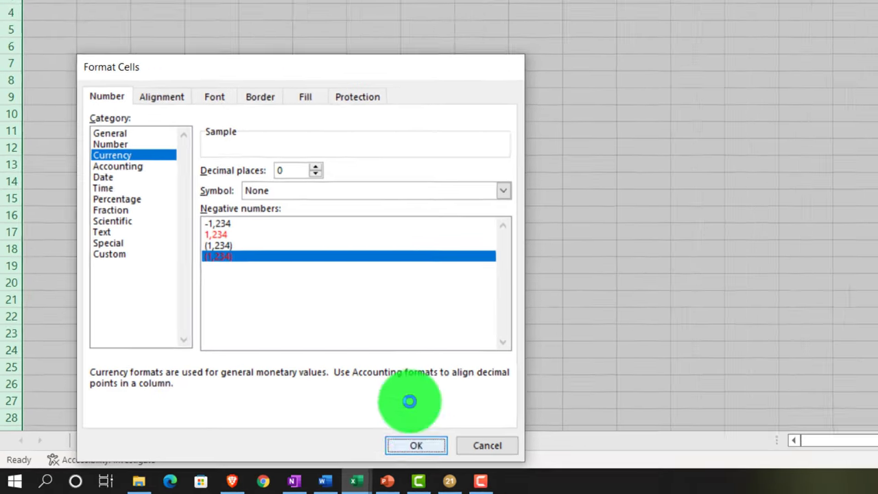
pyautogui.click(458, 442)
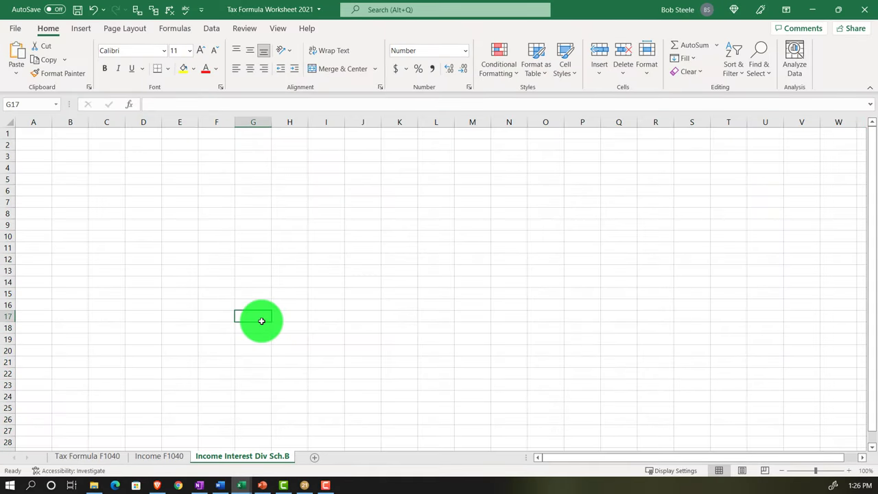
# Widen column A to about twice its default width and enter the heading "Interest:" in cell A1.
pyautogui.scroll(6, 261, 321)
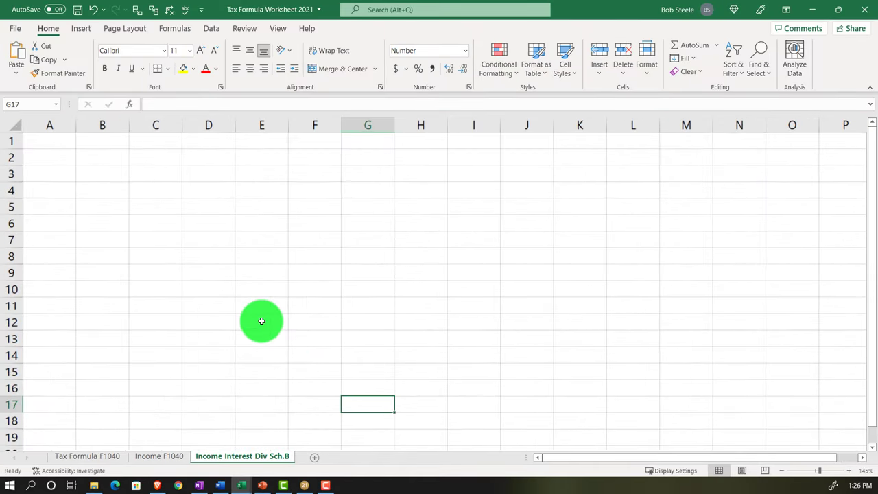
pyautogui.scroll(1, 217, 331)
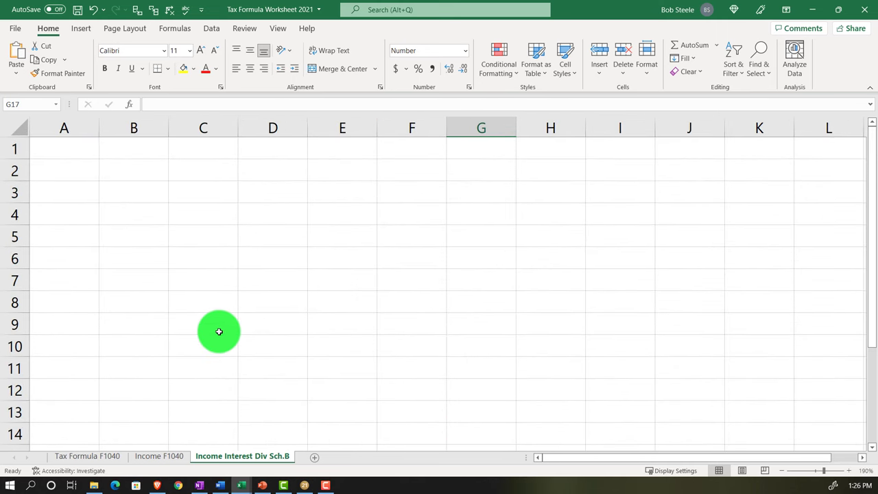
pyautogui.scroll(1, 219, 331)
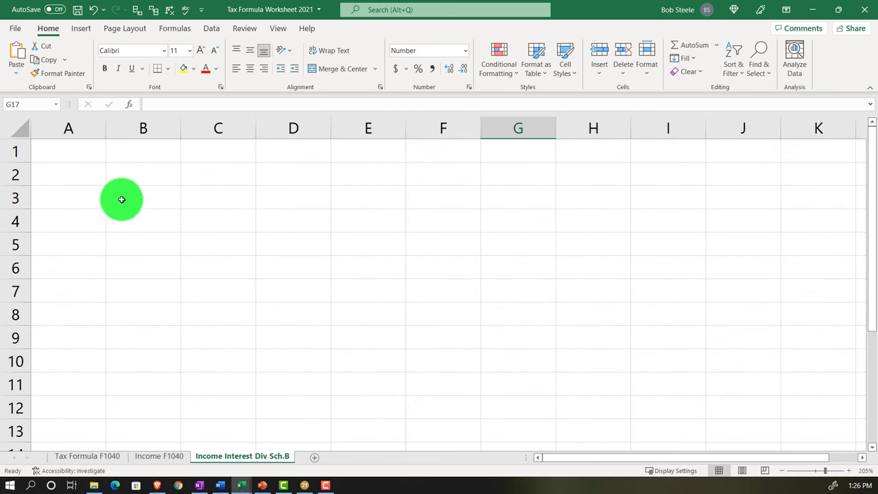
pyautogui.moveTo(104, 127); pyautogui.dragTo(200, 150)
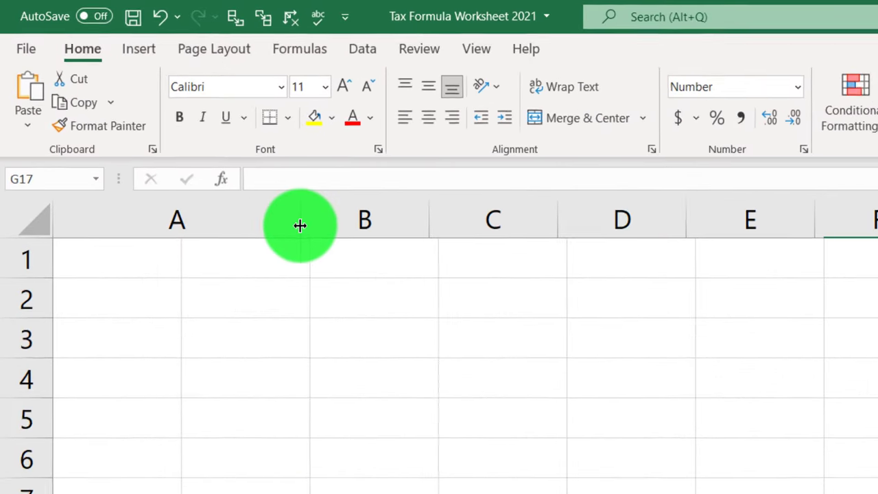
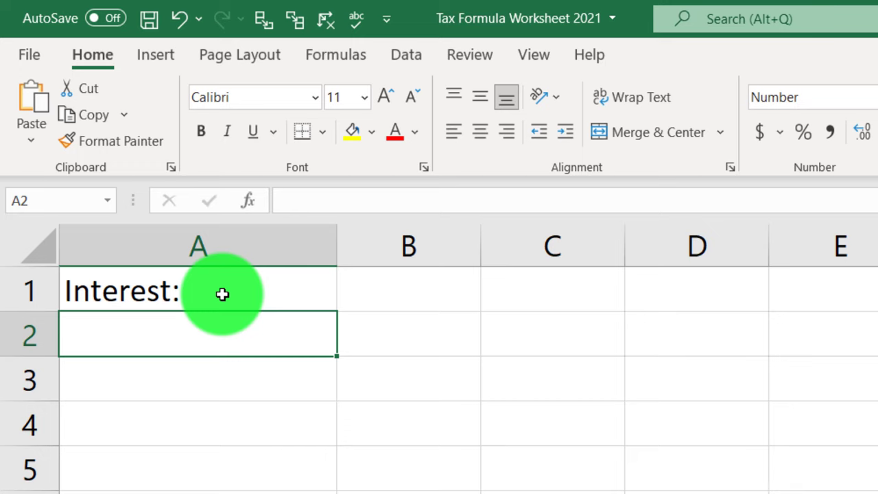
# Make the text of the entire worksheet bold.
pyautogui.click(43, 249)
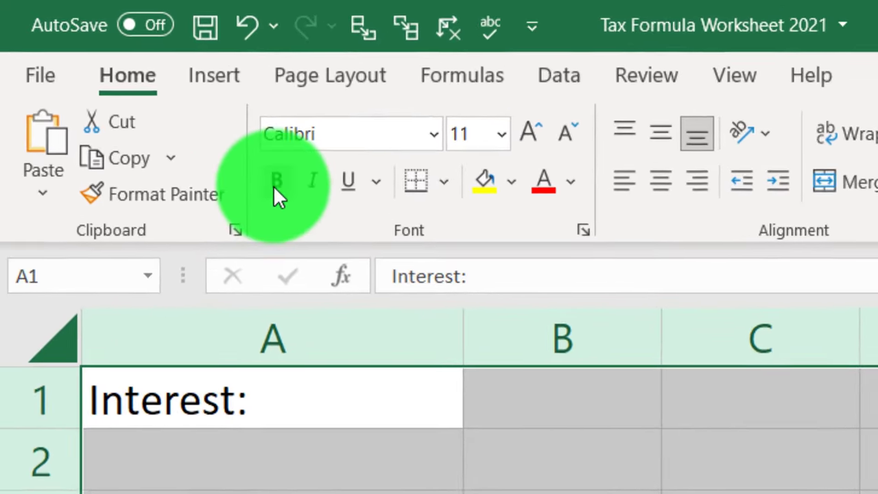
pyautogui.click(201, 135)
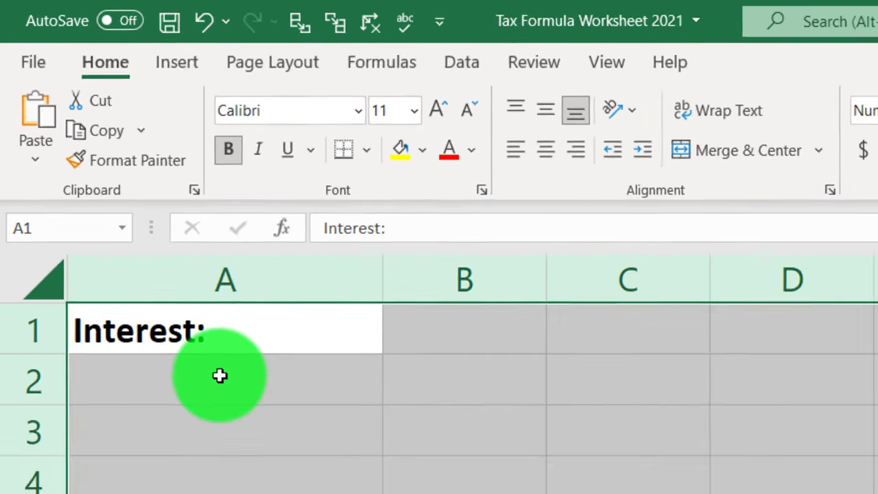
pyautogui.click(219, 376)
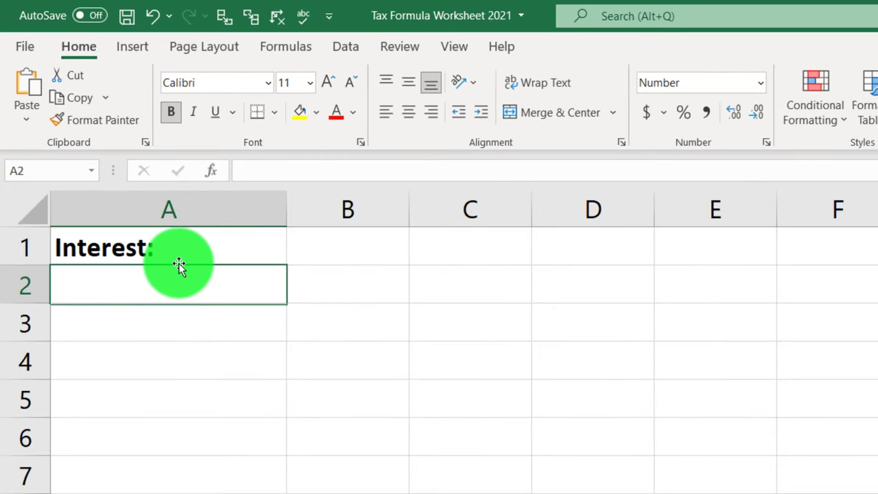
# Enter "Bank 1099" in cell A2 and indent it one level under the Interest heading.
pyautogui.write('Bank 1099')
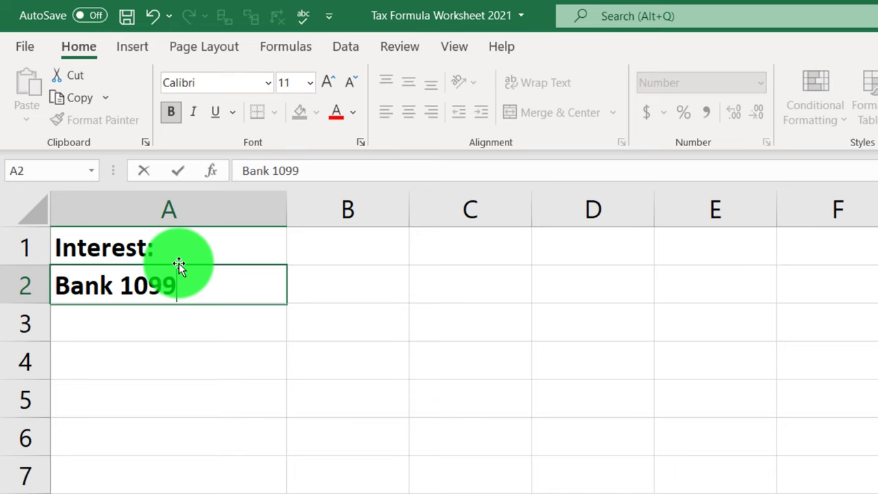
pyautogui.press('Return')
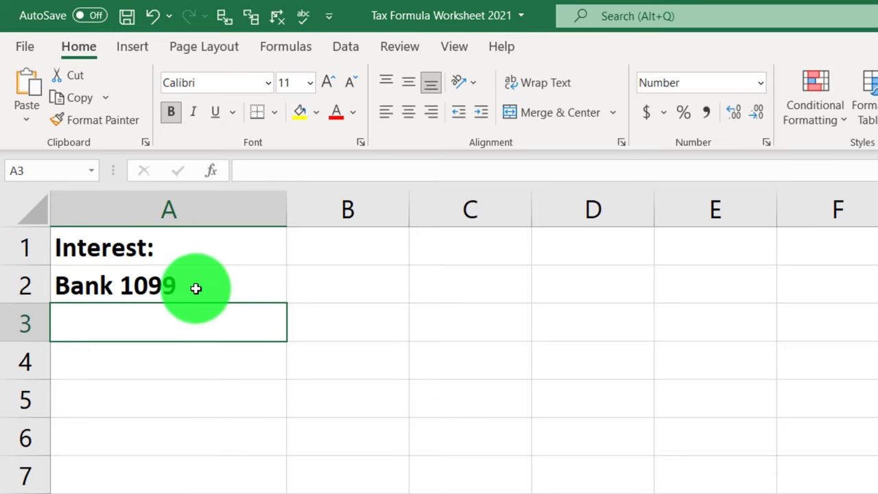
pyautogui.click(190, 285)
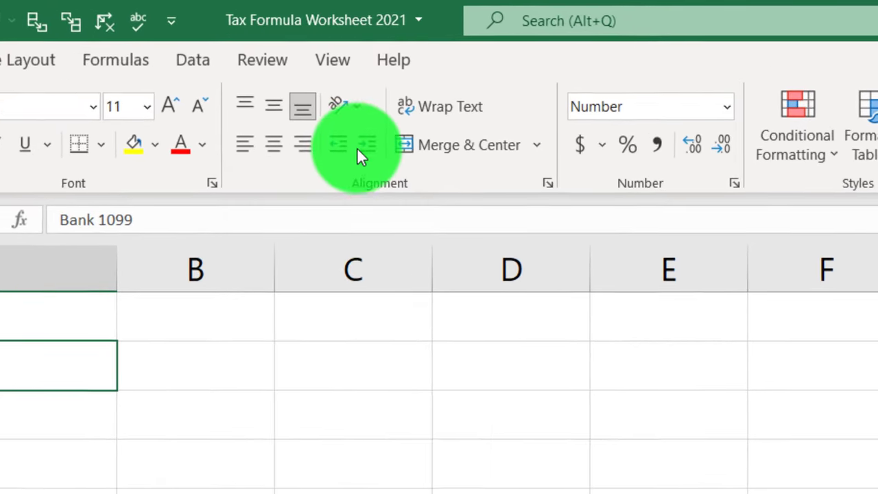
pyautogui.click(480, 113)
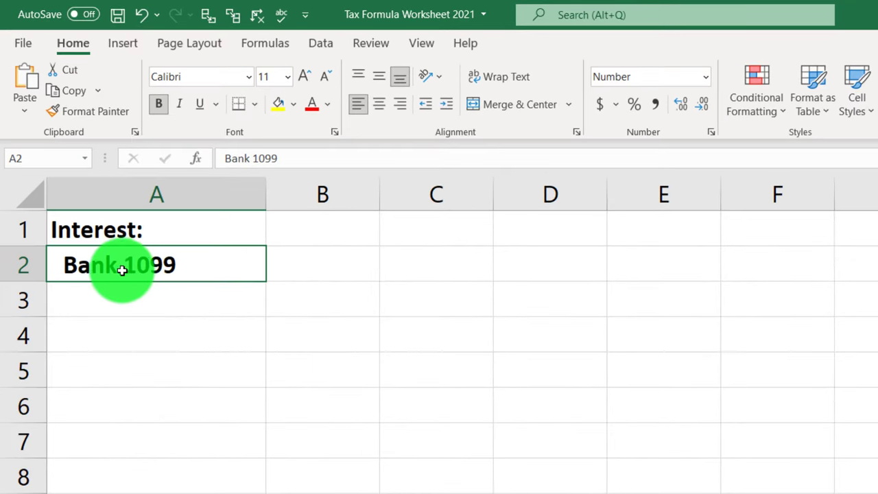
# Fill the range A2:B12 with the light blue standard color and apply all borders to it.
pyautogui.moveTo(118, 267); pyautogui.dragTo(311, 470)
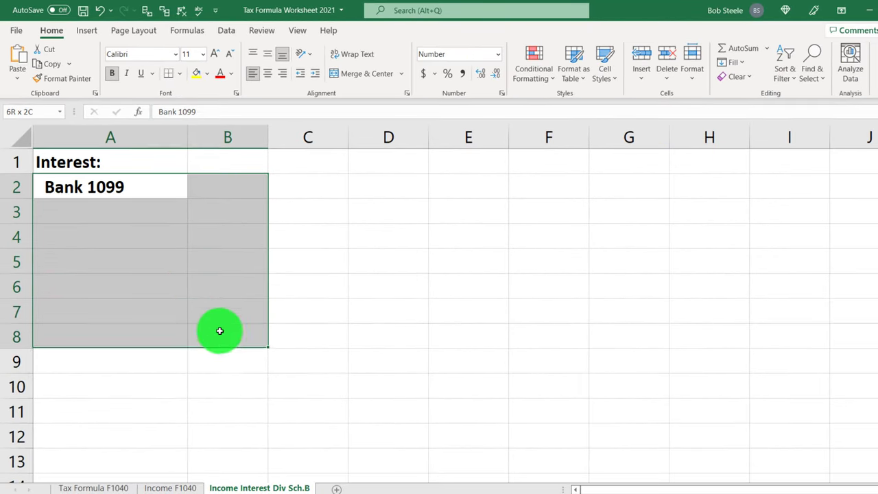
pyautogui.moveTo(220, 331); pyautogui.dragTo(223, 426)
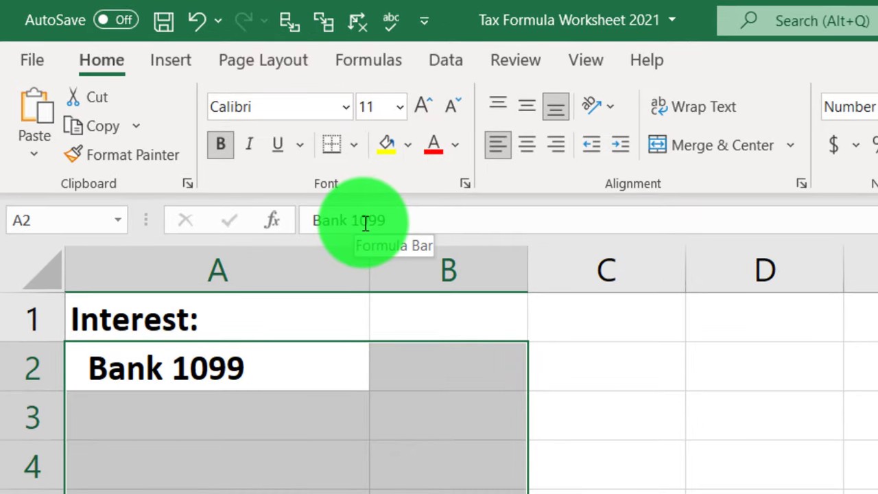
pyautogui.click(410, 145)
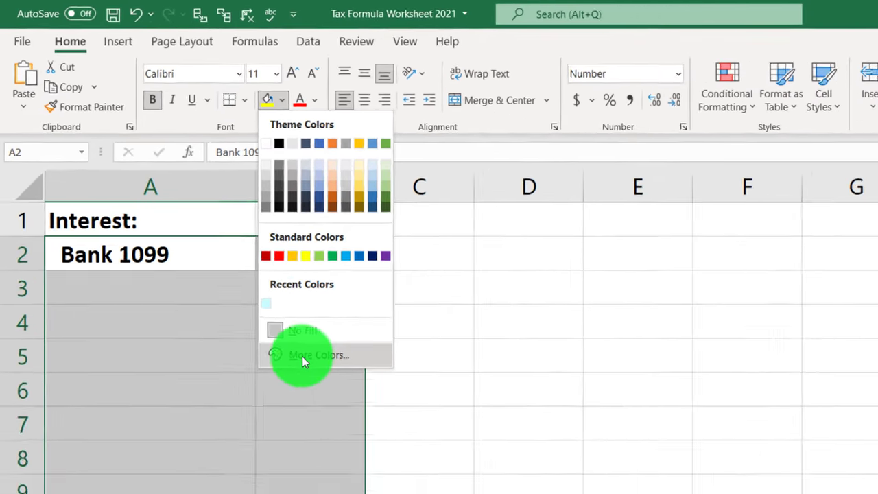
pyautogui.press('Escape')
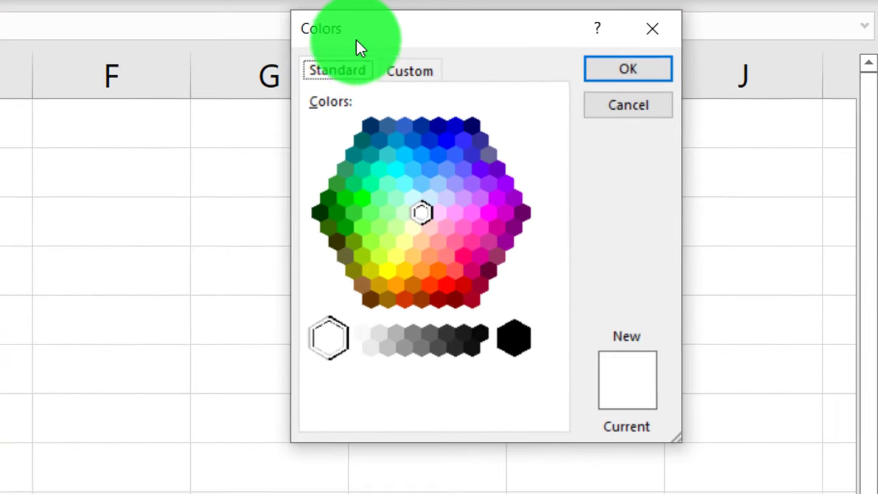
pyautogui.moveTo(746, 131); pyautogui.dragTo(468, 202)
pyautogui.click(226, 286)
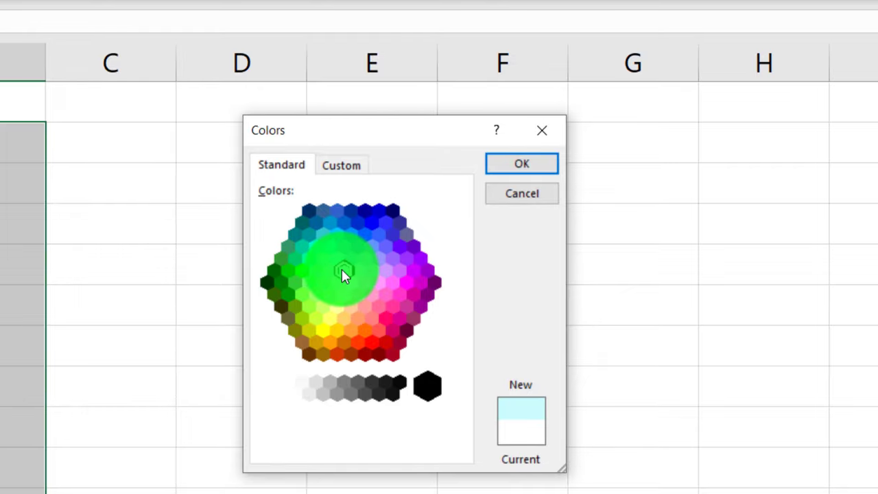
pyautogui.click(515, 165)
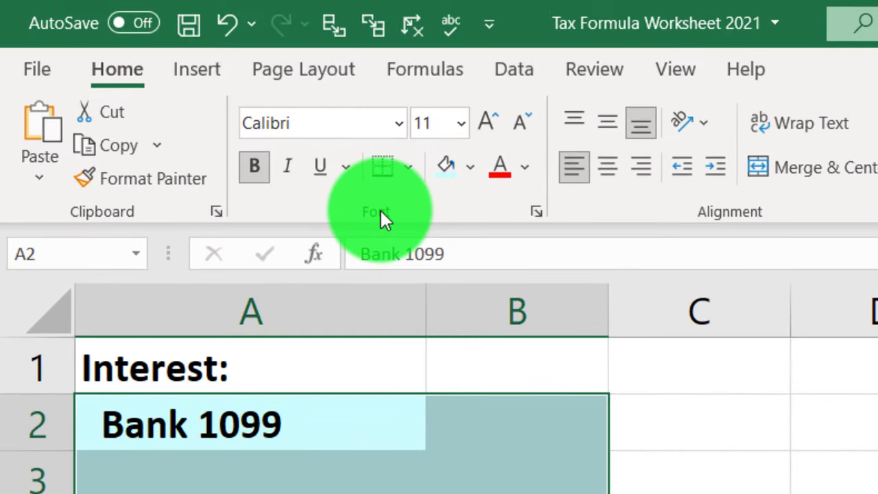
pyautogui.click(415, 168)
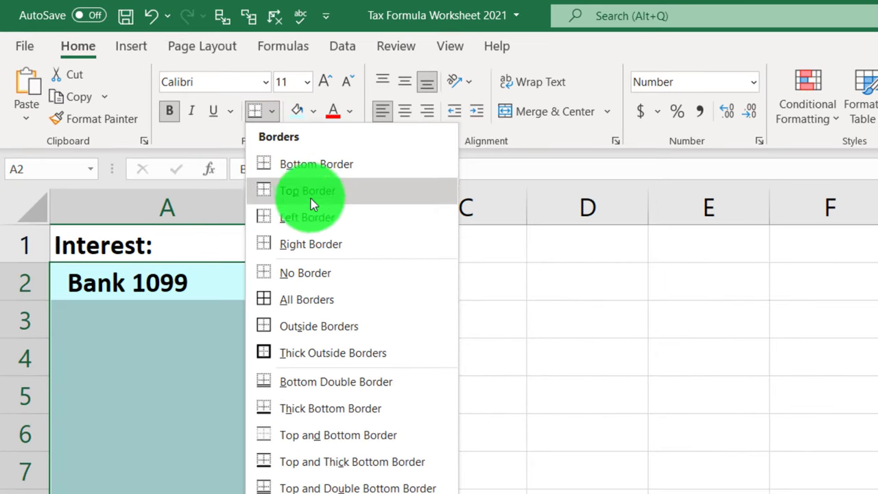
pyautogui.click(324, 300)
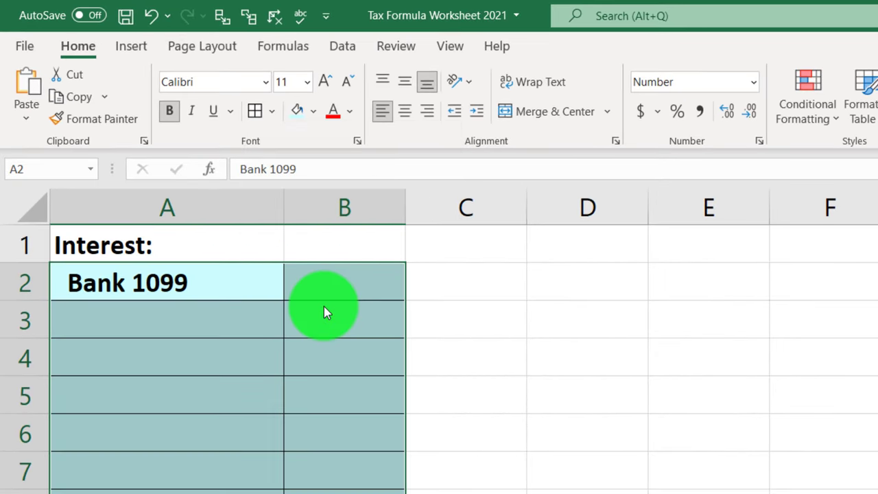
# Enter 100 as the Bank 1099 interest amount in cell B2.
pyautogui.click(325, 301)
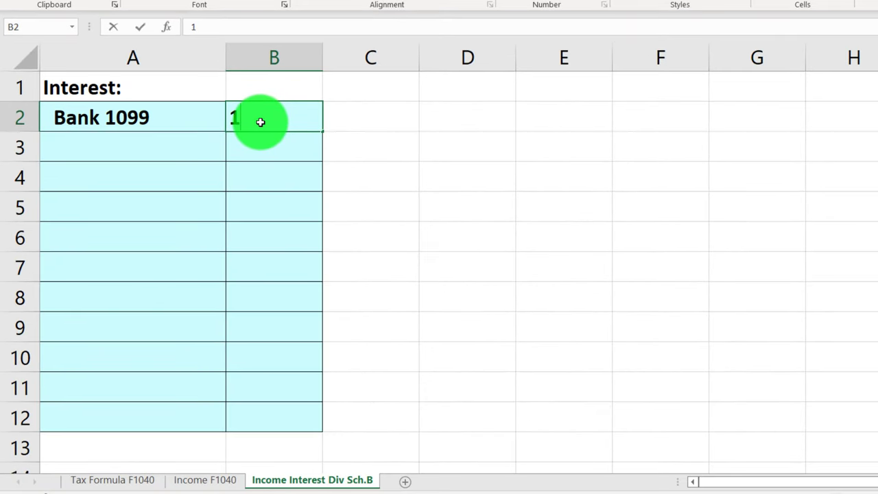
pyautogui.write('100')
pyautogui.press('Return')
# Enter the label "Total interest" in cell A13, directly below the shaded input range.
pyautogui.press('Down')
pyautogui.press('Down')
pyautogui.press('Down')
pyautogui.press('Down')
pyautogui.press('Down')
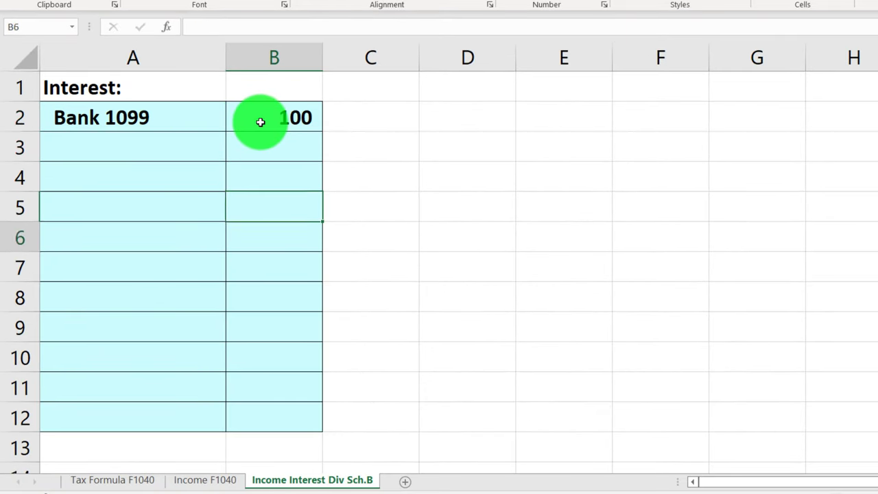
pyautogui.press('Down')
pyautogui.press('Down')
pyautogui.press('Down')
pyautogui.press('Down')
pyautogui.press('Down')
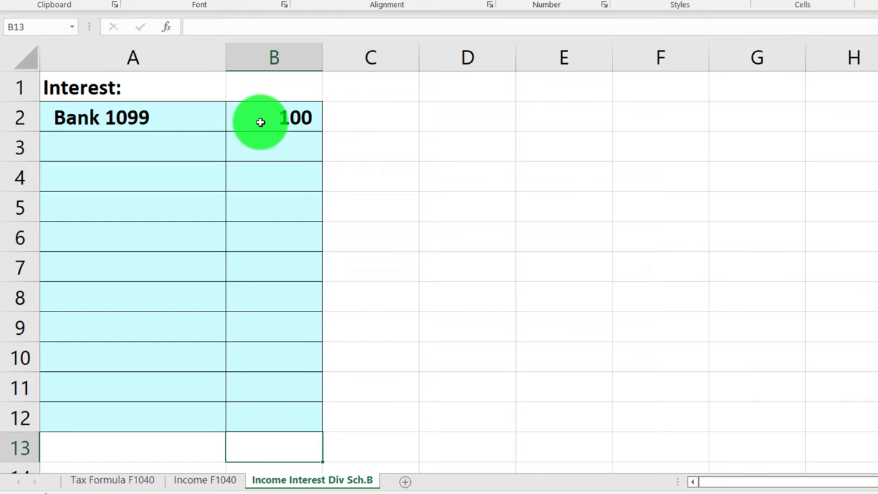
pyautogui.press('Left')
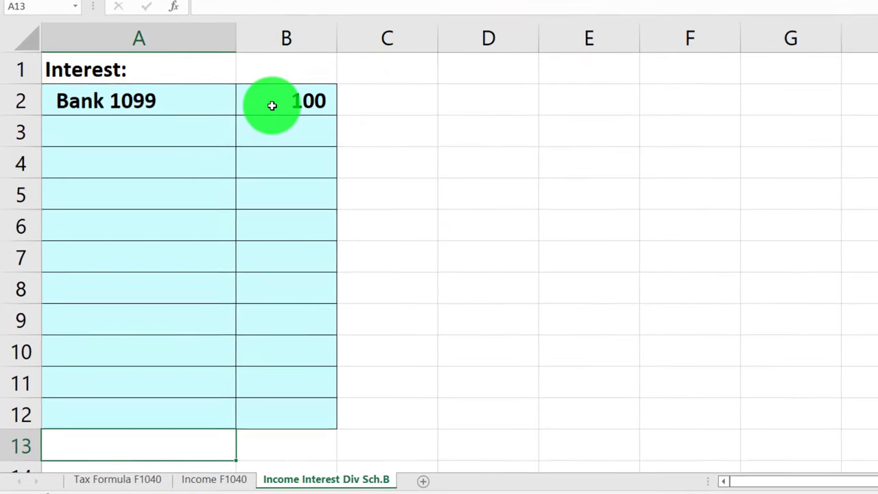
pyautogui.write('Total intere')
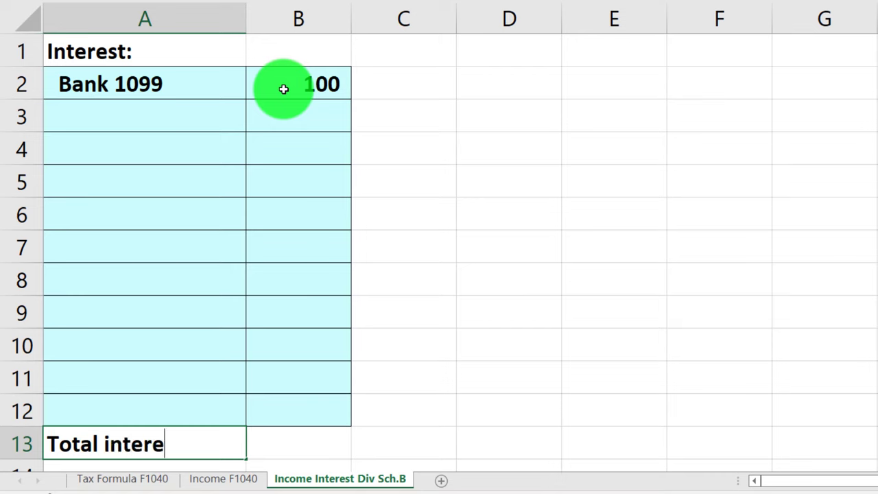
pyautogui.press('Right')
# Enter a SUM formula in cell C13 that totals the interest amounts in B2:B12.
pyautogui.press('Right')
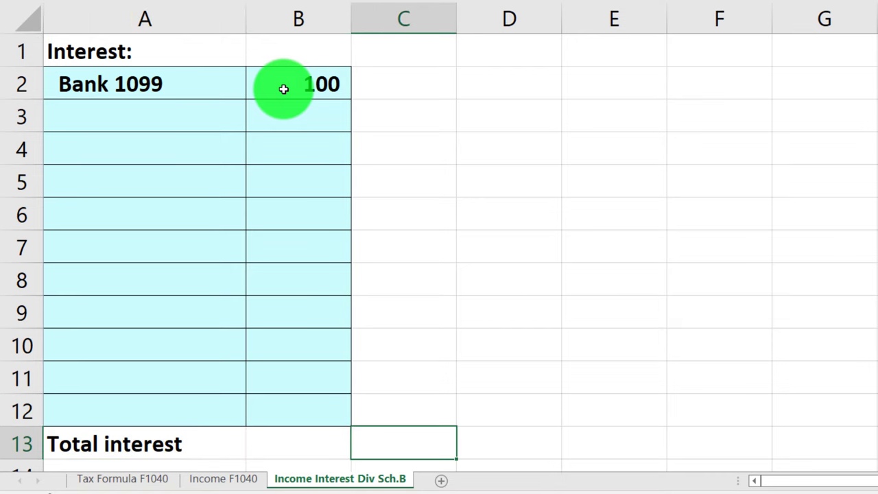
pyautogui.write('=sum(')
pyautogui.press('Left')
pyautogui.press('Up')
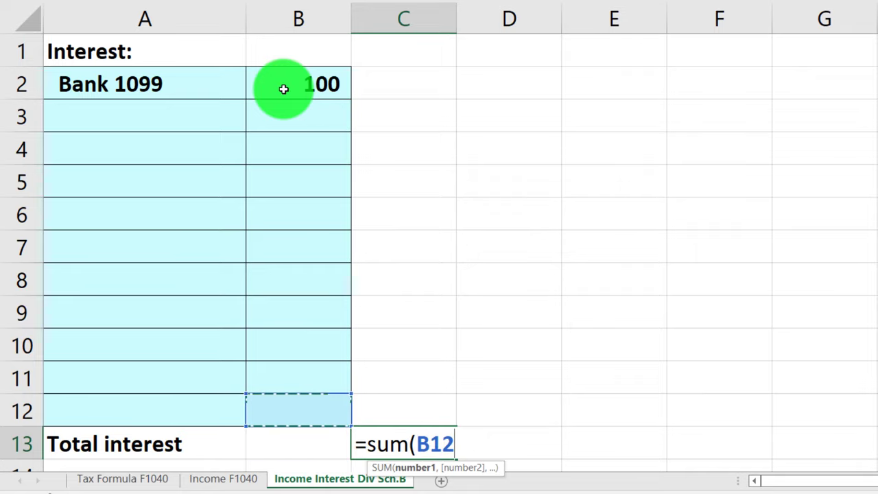
pyautogui.hotkey('shift', 'Up')
pyautogui.hotkey('shift', 'Up')
pyautogui.hotkey('shift', 'Up')
pyautogui.hotkey('shift', 'Up')
pyautogui.hotkey('shift', 'Up')
pyautogui.hotkey('shift', 'Up')
pyautogui.hotkey('shift', 'Up')
pyautogui.hotkey('shift', 'Up')
pyautogui.hotkey('shift', 'Up')
pyautogui.hotkey('shift', 'Up')
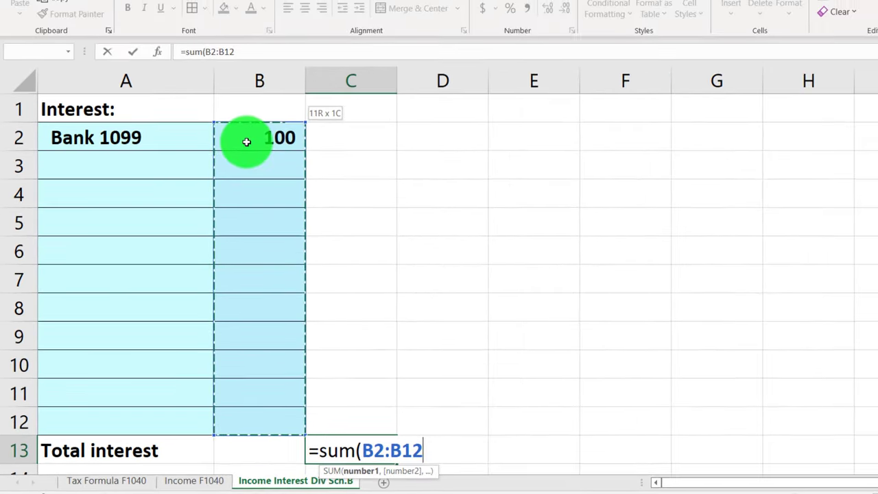
pyautogui.press('Return')
pyautogui.press('Return')
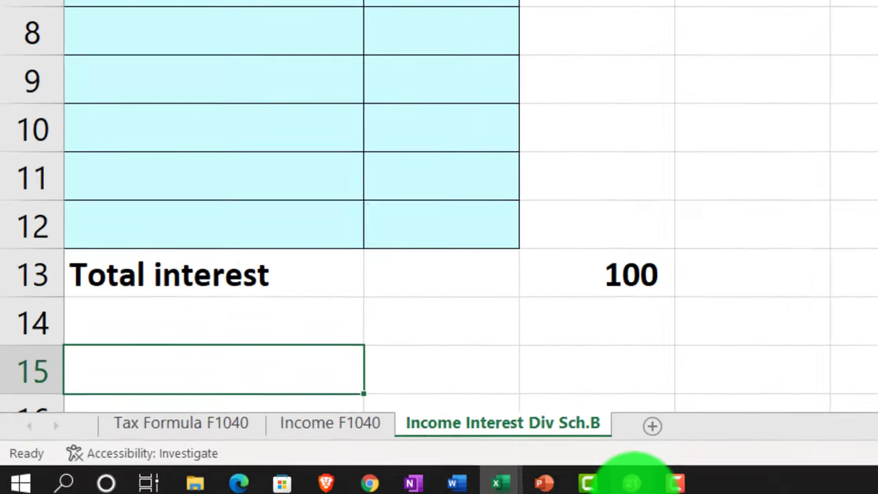
# Switch to Lacerte and review the Part I Interest and Part II Ordinary Dividends sections of Schedule B.
pyautogui.click(627, 477)
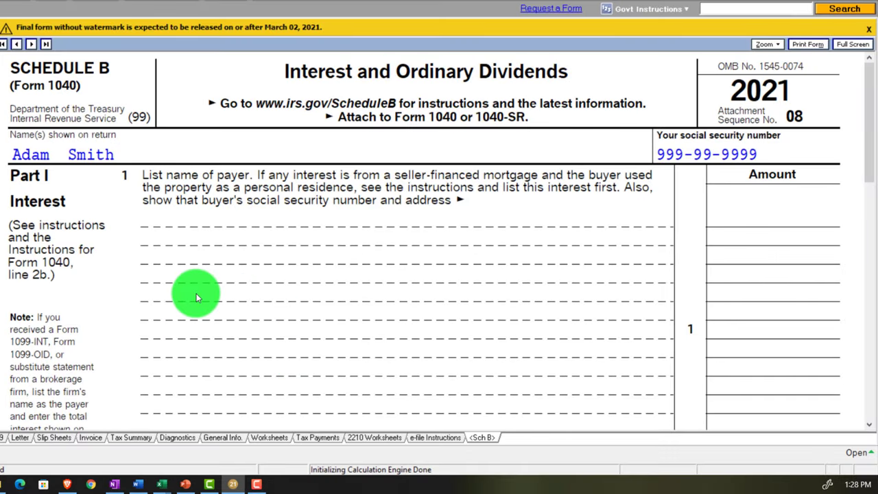
pyautogui.scroll(-5, 626, 90)
pyautogui.scroll(-5, 196, 297)
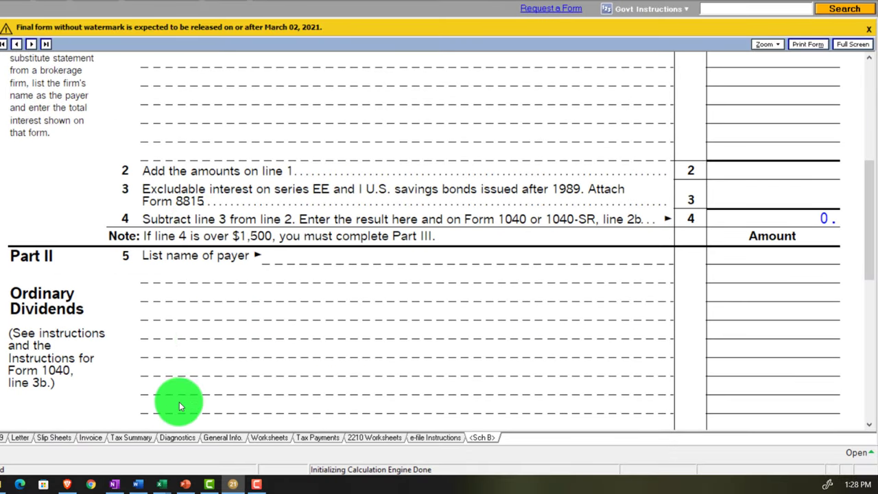
pyautogui.scroll(-3, 209, 348)
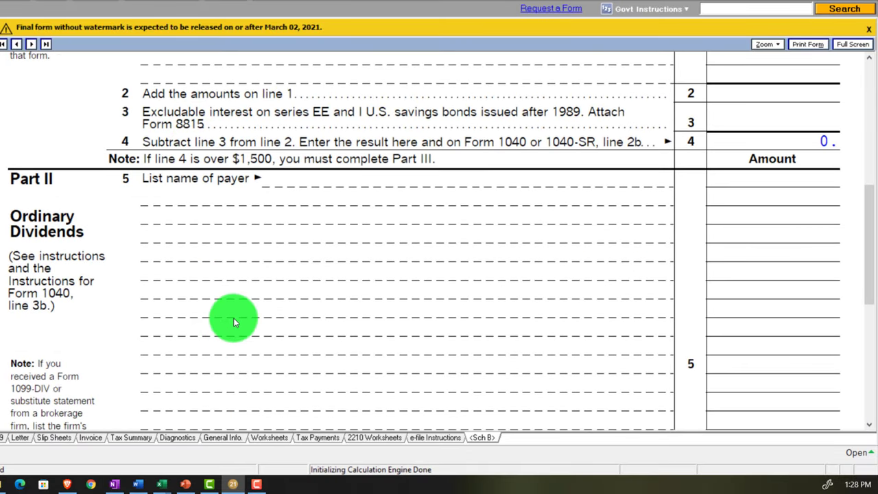
pyautogui.scroll(15, 284, 266)
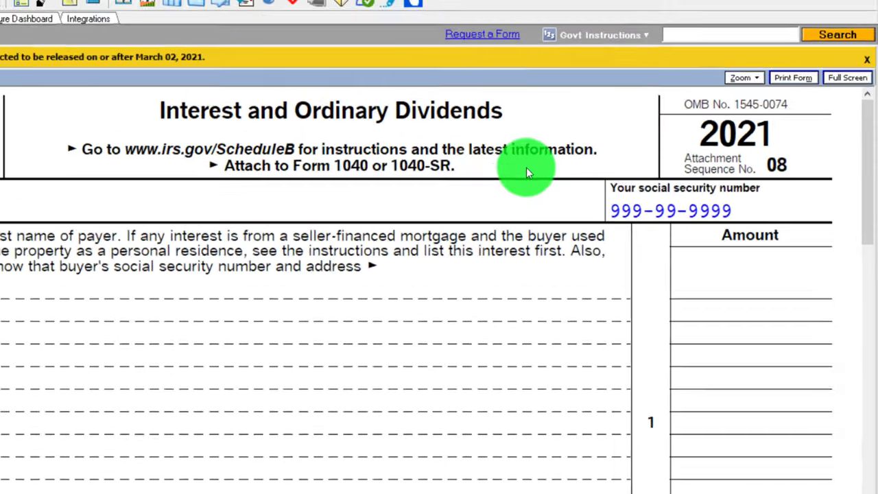
# Return to the Excel worksheet and change the heading in cell A1 to "Interest Part I:".
pyautogui.click(789, 0)
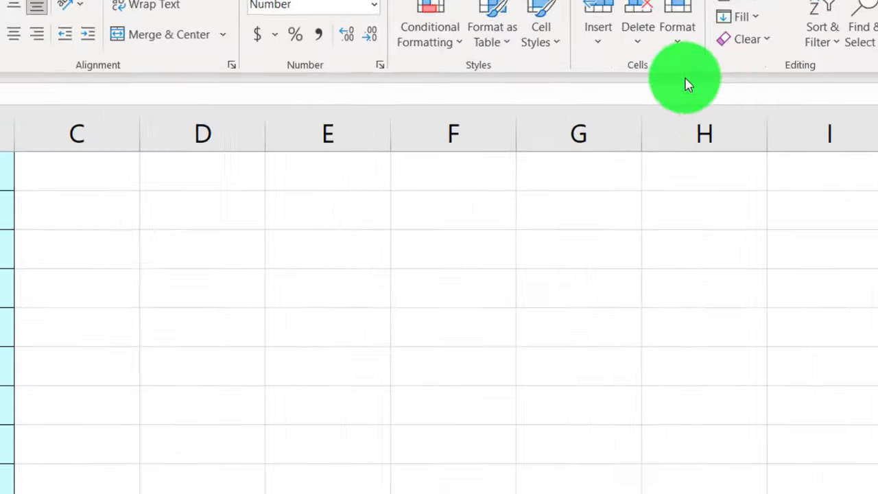
pyautogui.scroll(1, 229, 206)
pyautogui.click(147, 81)
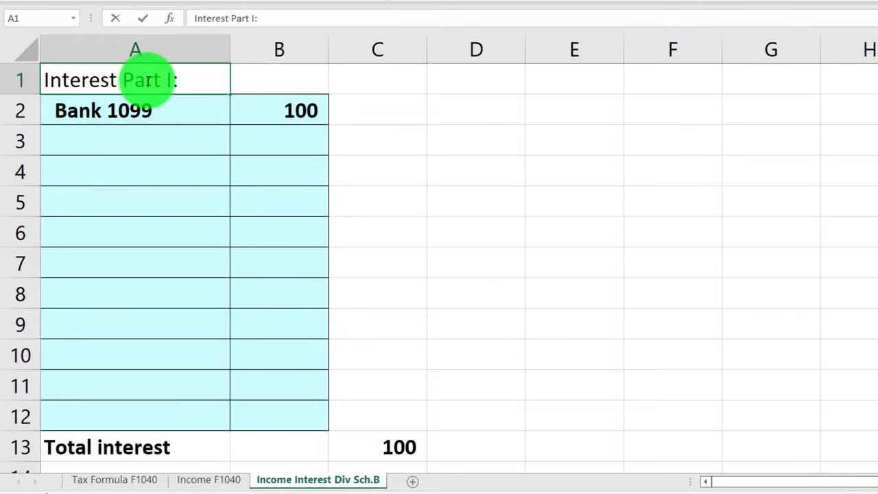
pyautogui.press('Return')
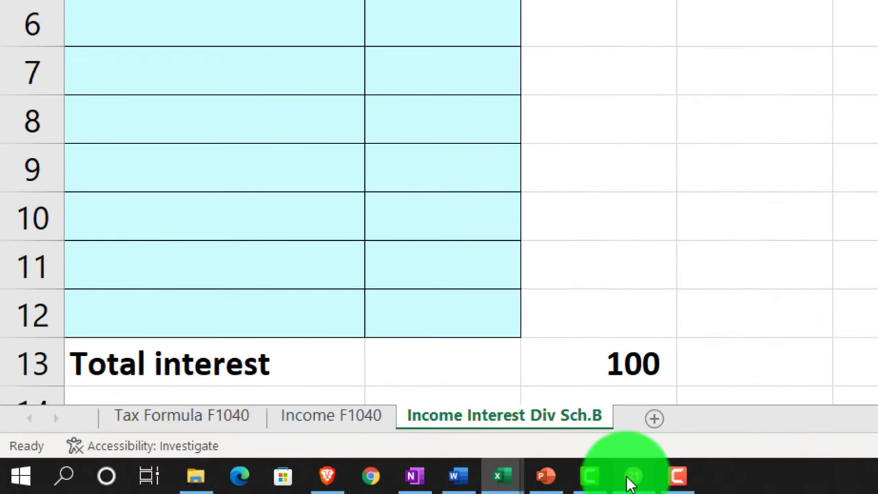
# Enter the heading "Dividends Part II" in cell A15 of the Excel sheet after a brief check of Schedule B in Lacerte.
pyautogui.click(630, 480)
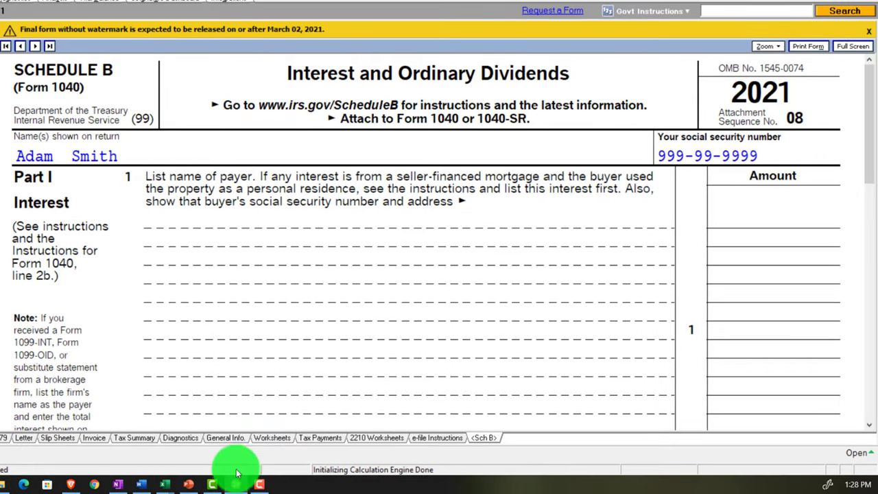
pyautogui.hotkey('alt', 'Tab')
pyautogui.scroll(-3, 308, 359)
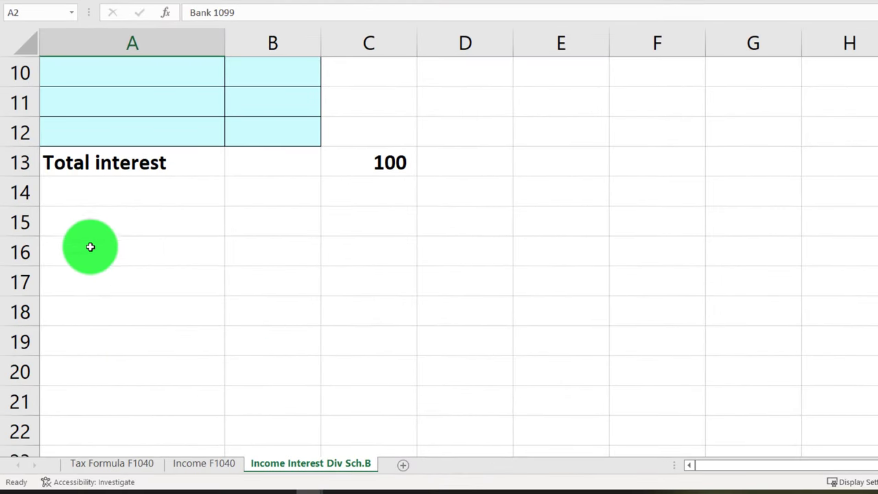
pyautogui.click(82, 225)
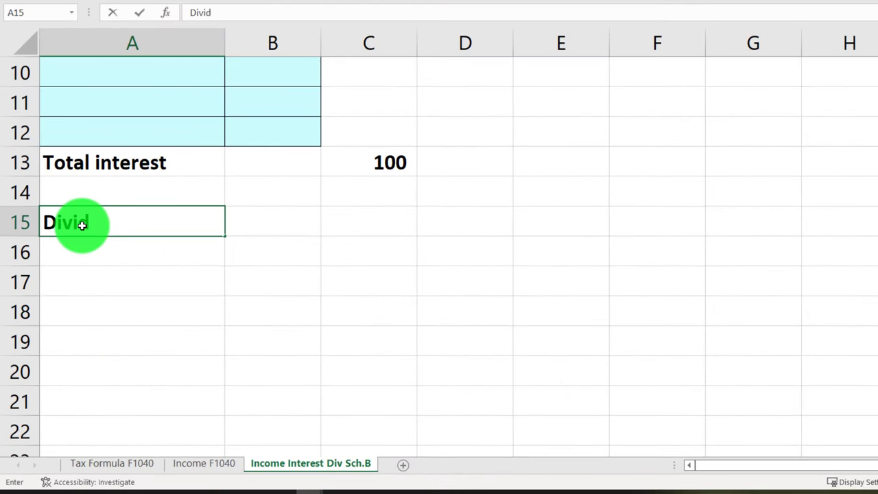
pyautogui.write('Dividends Pare')
pyautogui.press('BackSpace')
pyautogui.press('BackSpace')
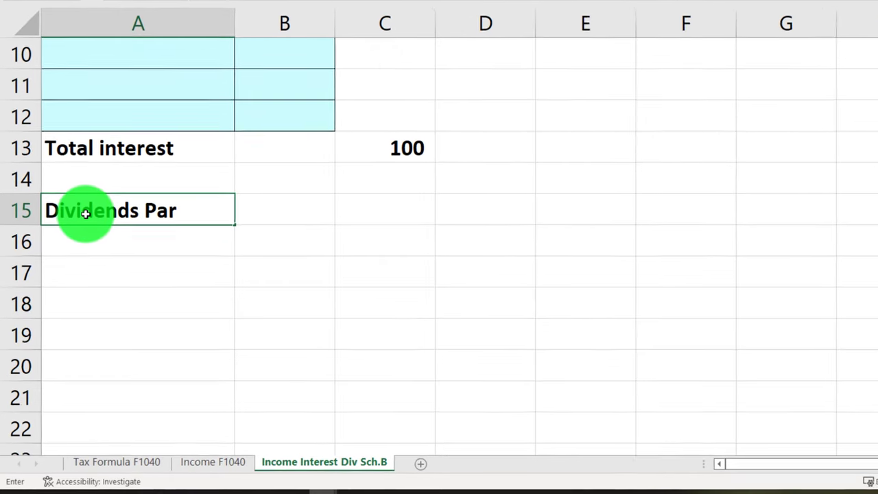
pyautogui.write('rt II')
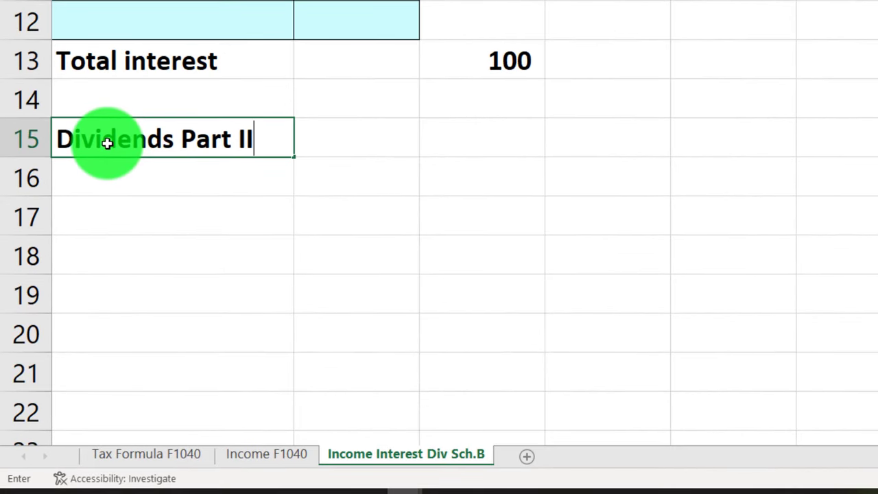
pyautogui.press('Return')
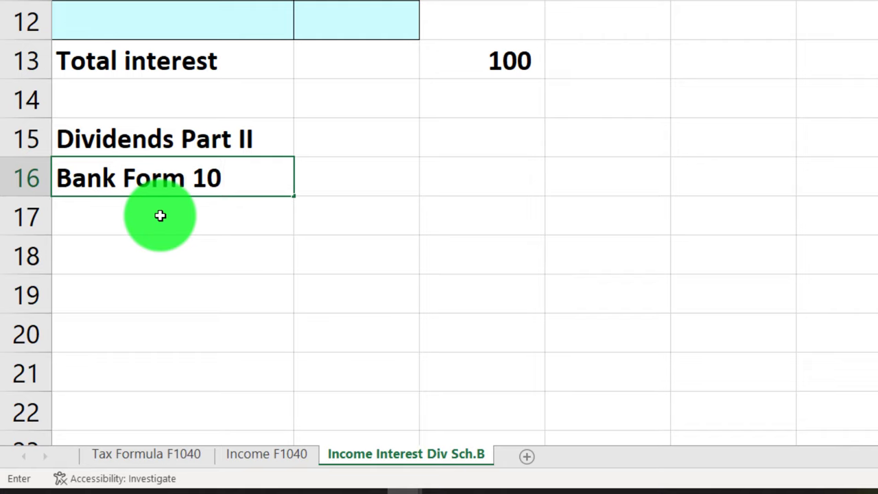
# Enter "Bank Form 1099" in cell A16 and indent it one level under the dividends heading.
pyautogui.click(160, 215)
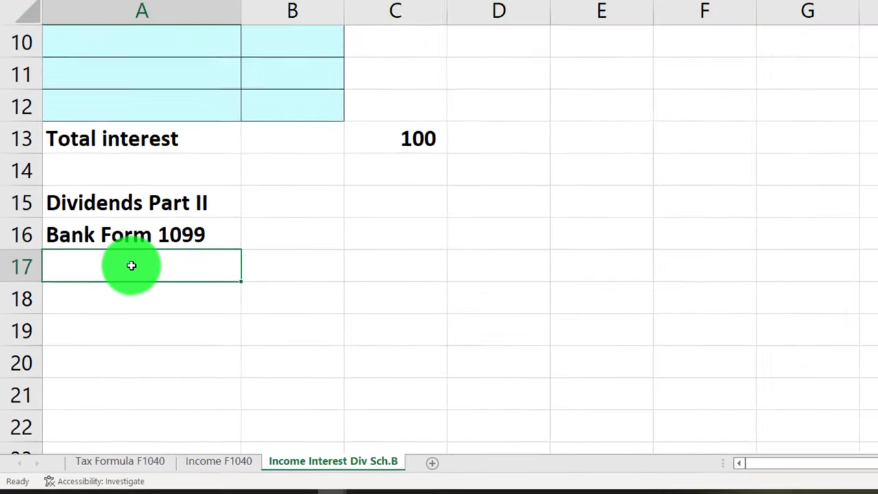
pyautogui.click(124, 240)
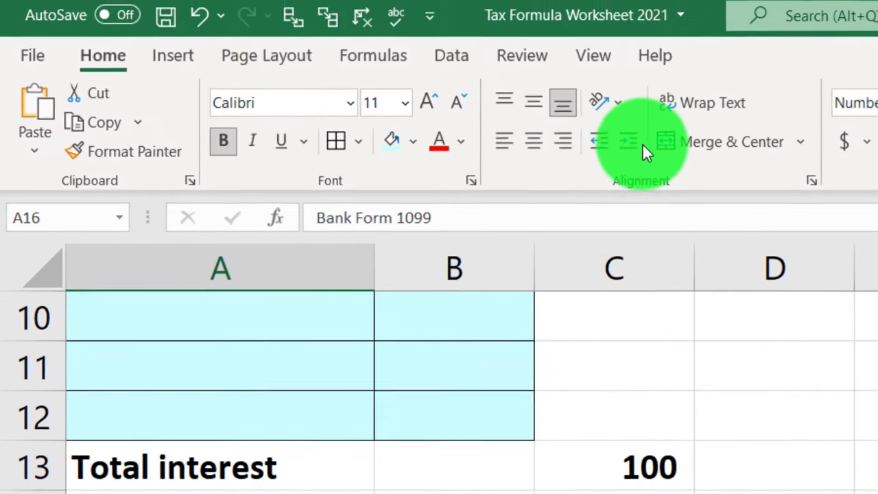
pyautogui.click(644, 146)
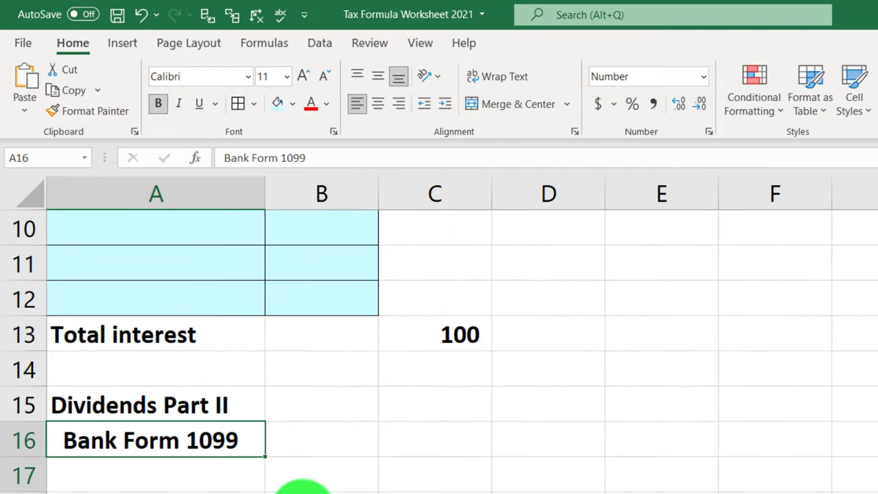
# Fill the range A16:B28 with the same light blue as the interest block and apply all borders to it.
pyautogui.moveTo(157, 441); pyautogui.dragTo(249, 243)
pyautogui.scroll(6, 250, 244)
pyautogui.scroll(-4, 250, 243)
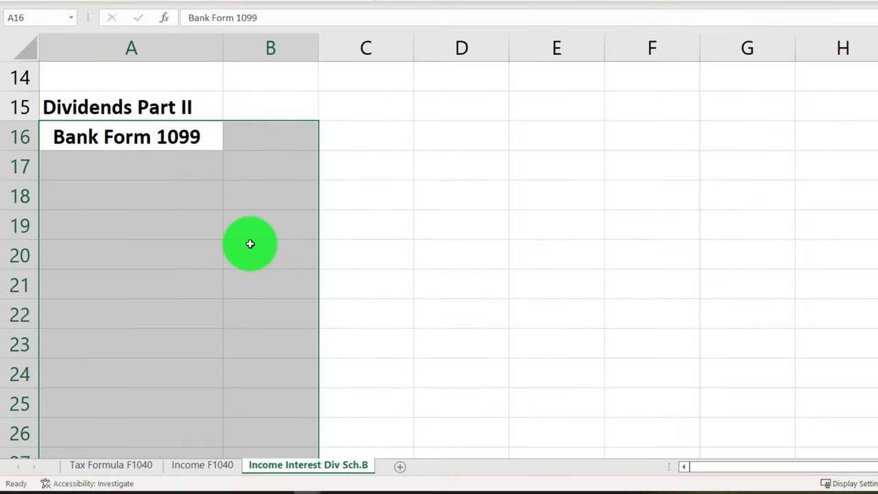
pyautogui.scroll(1, 250, 244)
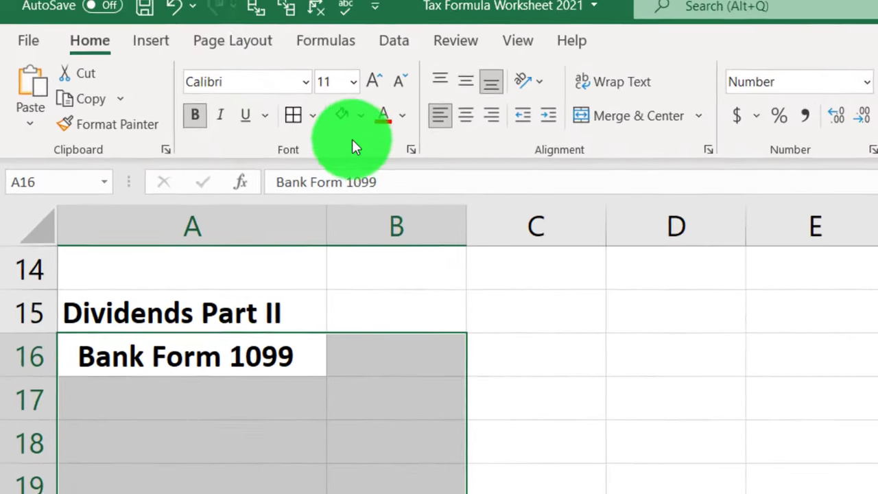
pyautogui.click(352, 140)
pyautogui.click(312, 130)
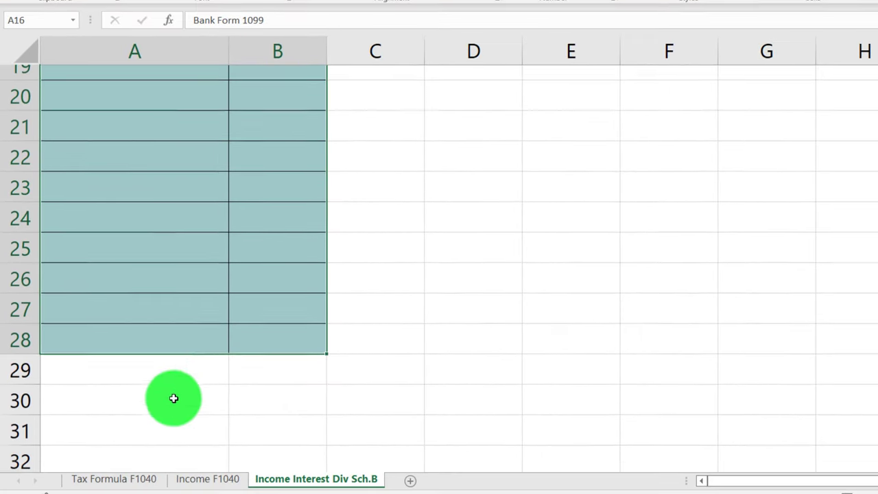
# Enter the label "Total dividends" in cell A29, directly below the shaded dividend range.
pyautogui.scroll(-1, 127, 344)
pyautogui.click(126, 345)
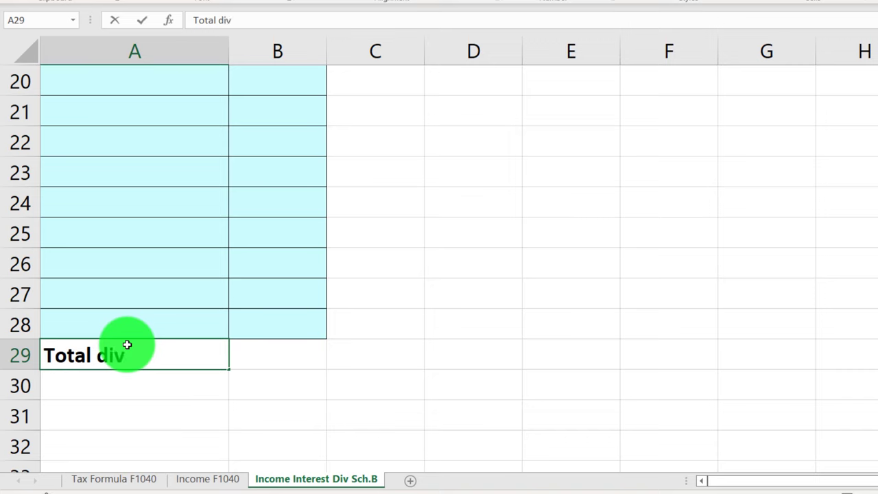
pyautogui.press('Tab')
pyautogui.press('Tab')
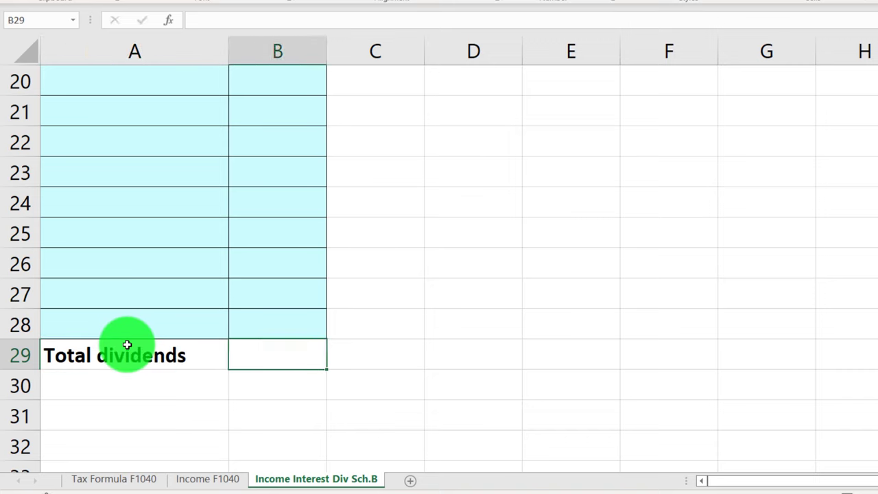
pyautogui.press('Escape')
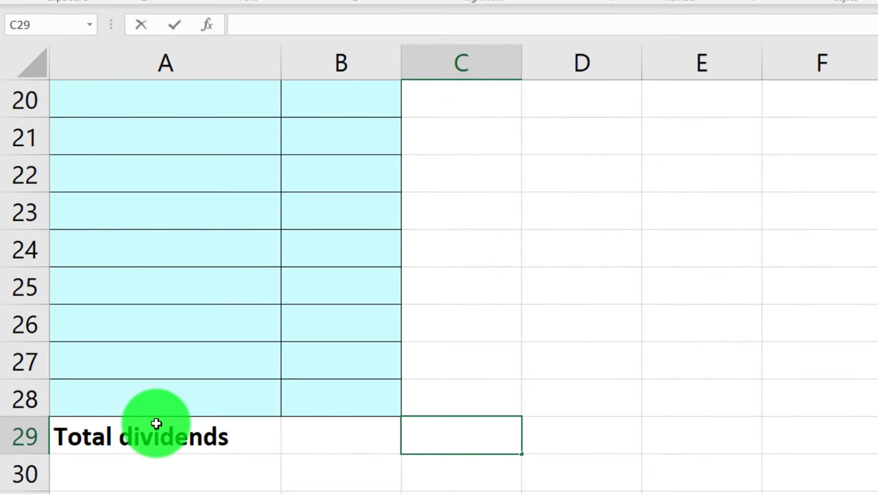
# Enter a SUM formula in cell C29 that totals the dividend amounts in B16:B28.
pyautogui.write('=sum(')
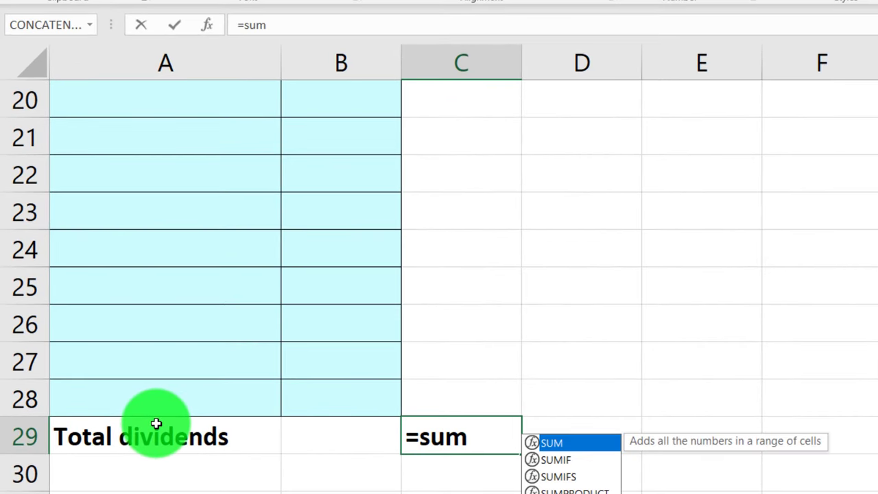
pyautogui.press('Left')
pyautogui.press('Up')
pyautogui.hotkey('shift', 'Up')
pyautogui.hotkey('shift', 'Up')
pyautogui.hotkey('shift', 'Up')
pyautogui.hotkey('shift', 'Up')
pyautogui.hotkey('shift', 'Up')
pyautogui.hotkey('shift', 'Up')
pyautogui.hotkey('shift', 'Up')
pyautogui.hotkey('shift', 'Up')
pyautogui.hotkey('shift', 'Up')
pyautogui.hotkey('shift', 'Up')
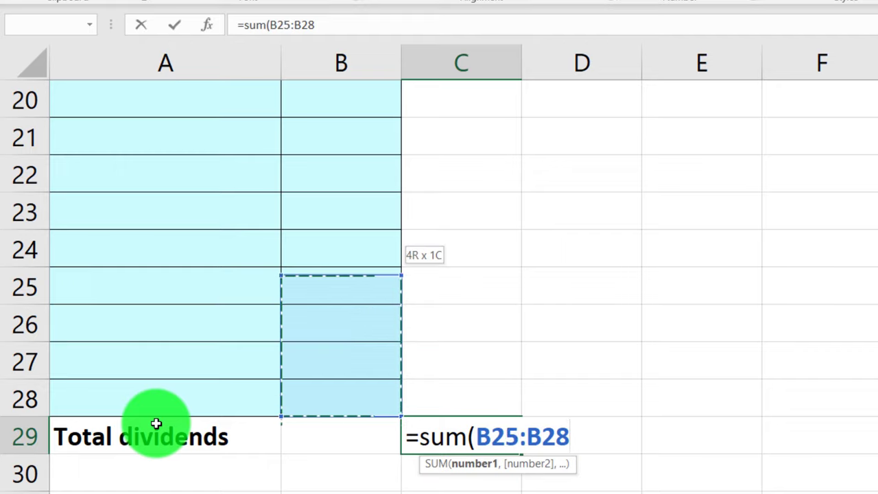
pyautogui.hotkey('shift', 'Up')
pyautogui.hotkey('shift', 'Up')
pyautogui.hotkey('shift', 'Up')
pyautogui.hotkey('shift', 'Up')
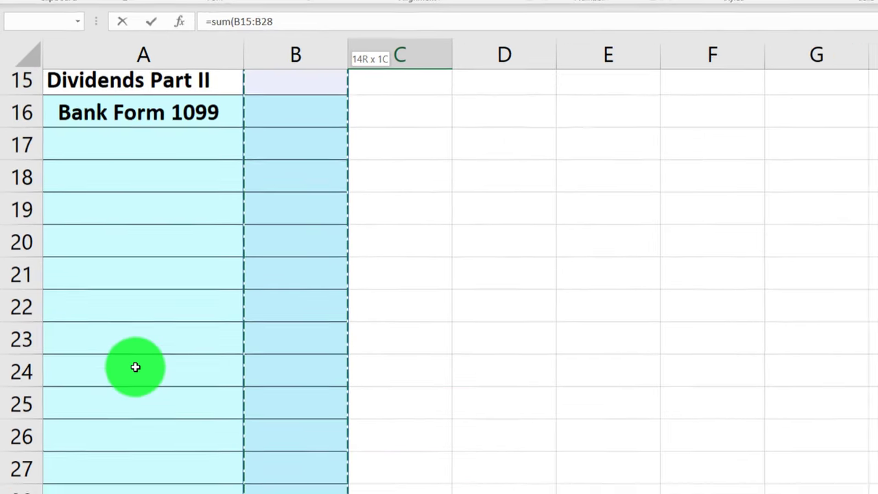
pyautogui.hotkey('shift', 'Down')
pyautogui.hotkey('shift', 'Down')
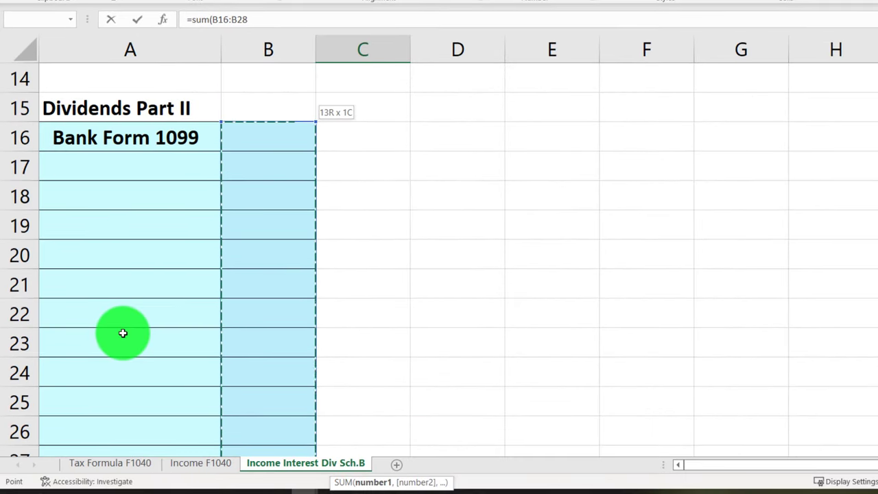
pyautogui.press('Return')
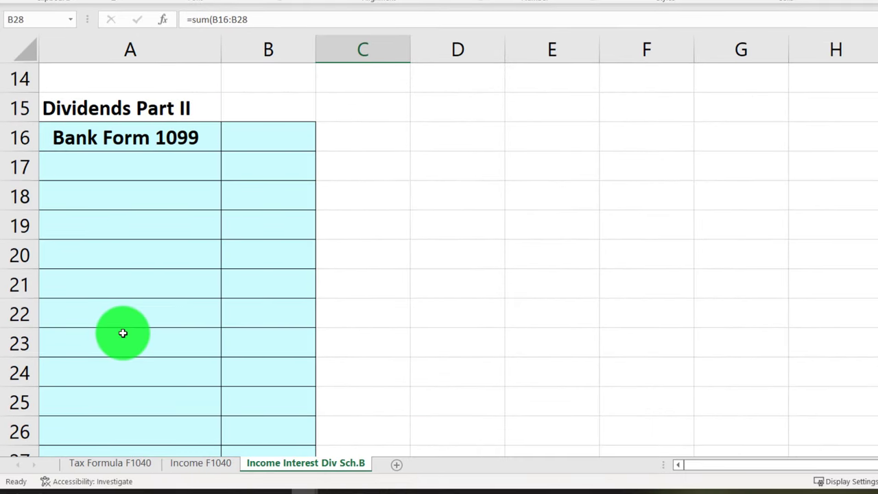
# Enter 50 as the Bank Form 1099 dividend amount in cell B16.
pyautogui.scroll(2, 123, 332)
pyautogui.click(262, 277)
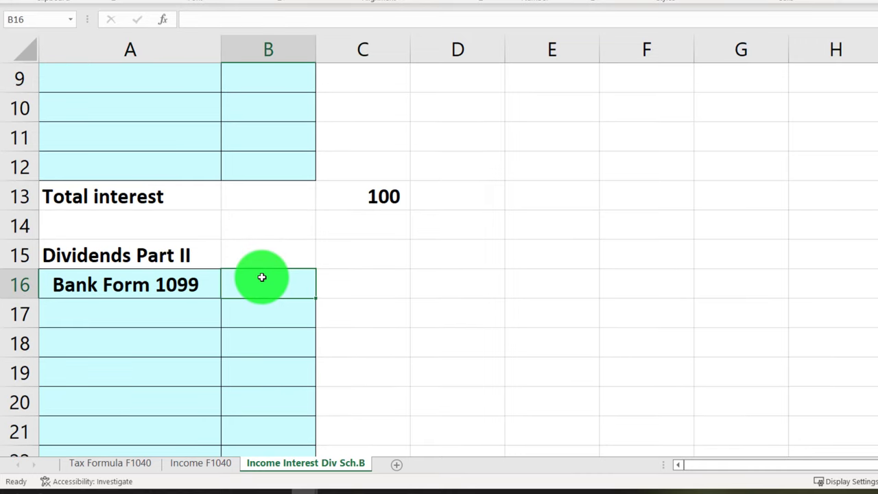
pyautogui.write('50')
pyautogui.press('Return')
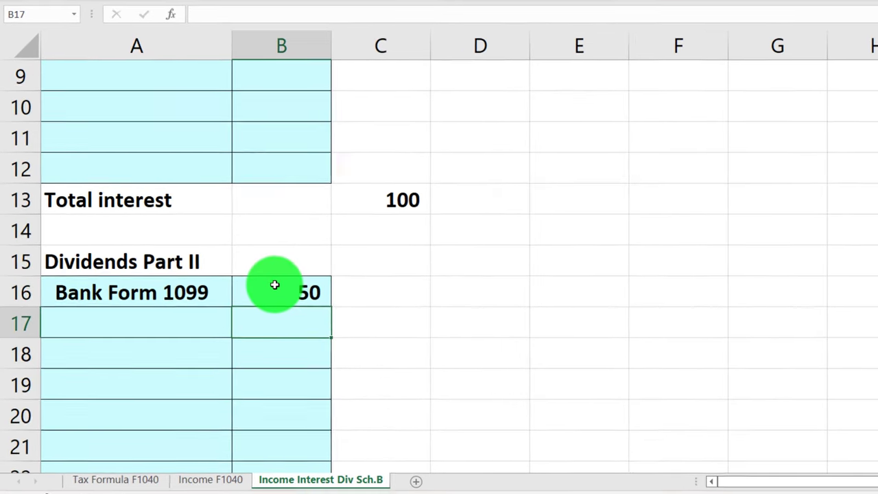
# Enter the label "Total interest & Dividends" in cell A31, two rows below the dividend total.
pyautogui.scroll(-2, 278, 287)
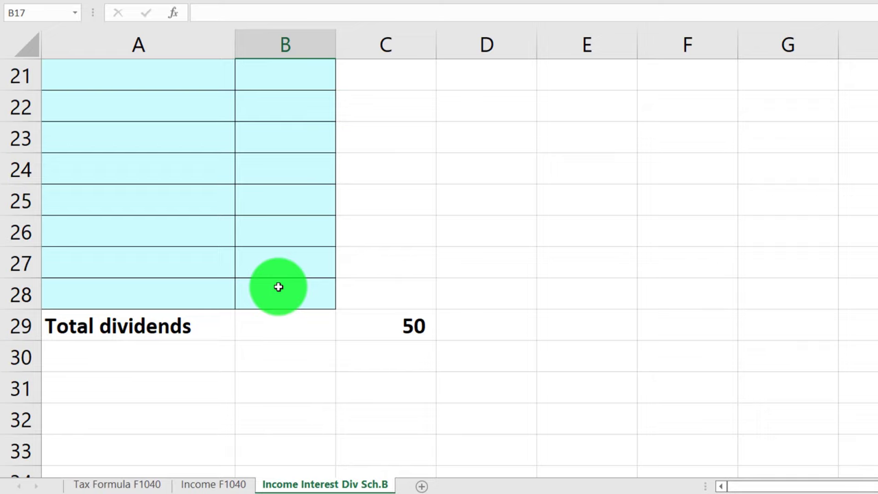
pyautogui.scroll(-1, 278, 287)
pyautogui.click(134, 297)
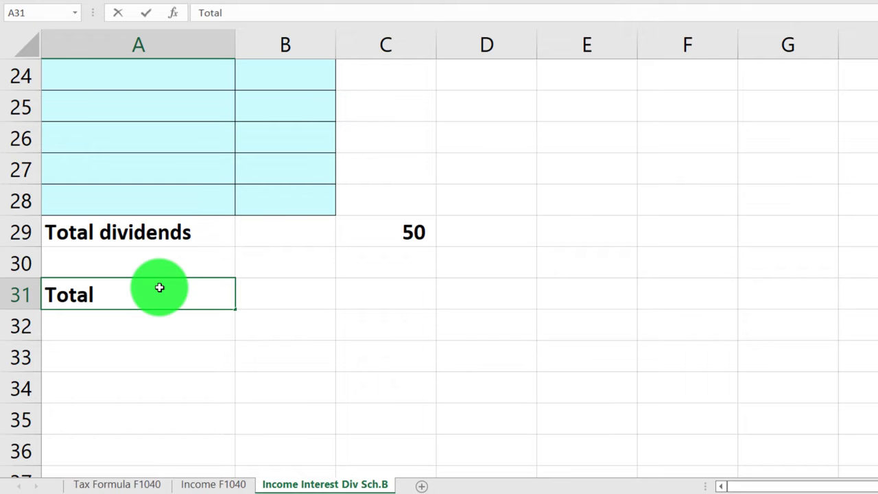
pyautogui.write('Total interest & Divid')
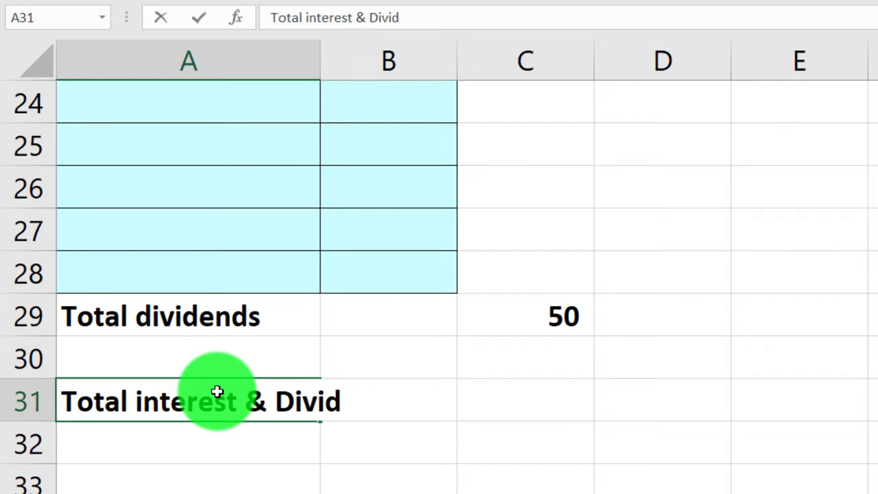
pyautogui.write('ends')
# Enter a SUM formula over C9:C30 in cell C31 to combine the interest and dividend totals.
pyautogui.press('Tab')
pyautogui.press('Tab')
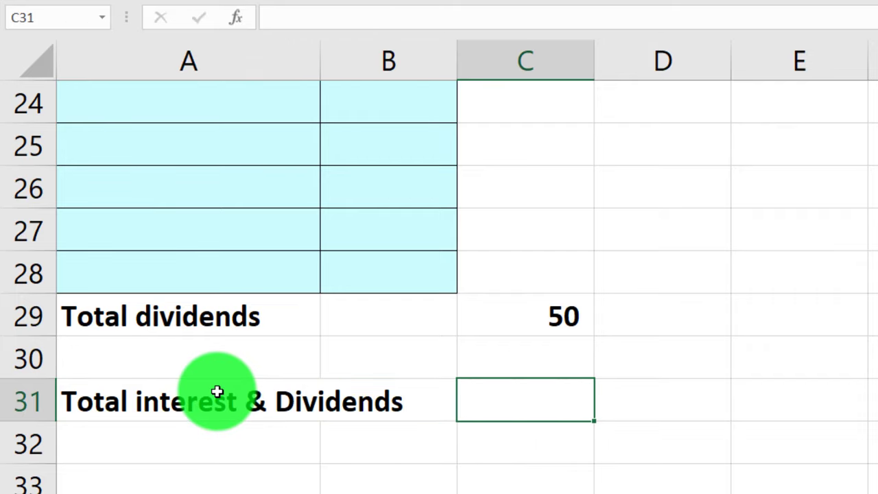
pyautogui.write('=sum(')
pyautogui.press('Up')
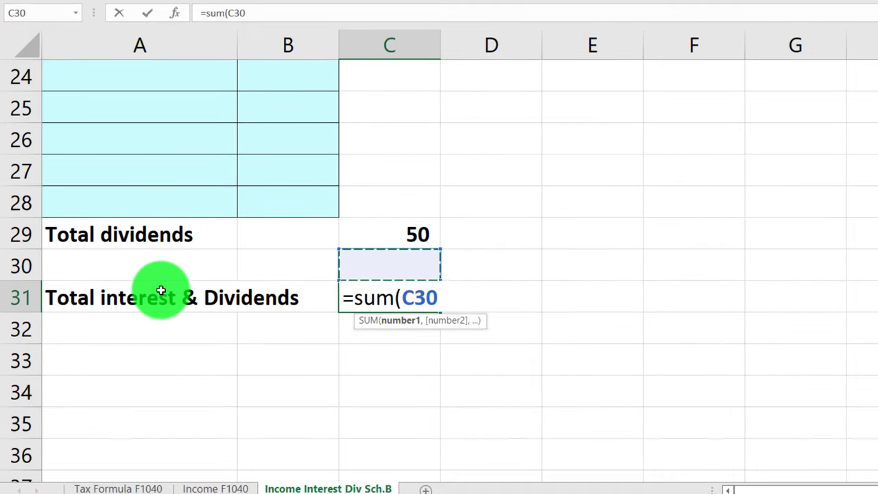
pyautogui.hotkey('shift', 'Up')
pyautogui.hotkey('shift', 'Up')
pyautogui.hotkey('shift', 'Up')
pyautogui.hotkey('shift', 'Up')
pyautogui.hotkey('shift', 'Up')
pyautogui.hotkey('shift', 'Up')
pyautogui.hotkey('shift', 'Up')
pyautogui.hotkey('shift', 'Up')
pyautogui.hotkey('shift', 'Up')
pyautogui.hotkey('shift', 'Up')
pyautogui.hotkey('shift', 'Up')
pyautogui.hotkey('shift', 'Up')
pyautogui.hotkey('shift', 'Up')
pyautogui.hotkey('shift', 'Up')
pyautogui.hotkey('shift', 'Up')
pyautogui.hotkey('shift', 'Up')
pyautogui.hotkey('shift', 'Up')
pyautogui.hotkey('shift', 'Up')
pyautogui.hotkey('shift', 'Up')
pyautogui.hotkey('shift', 'Up')
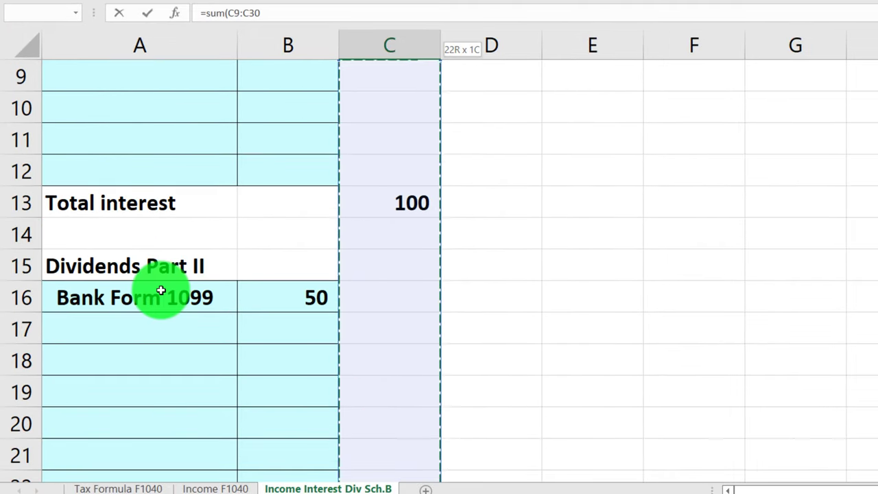
pyautogui.press('Return')
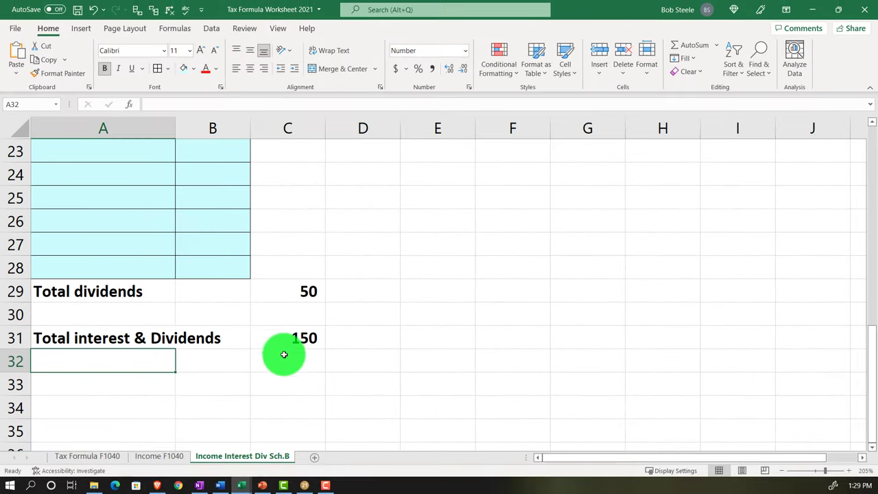
pyautogui.click(294, 344)
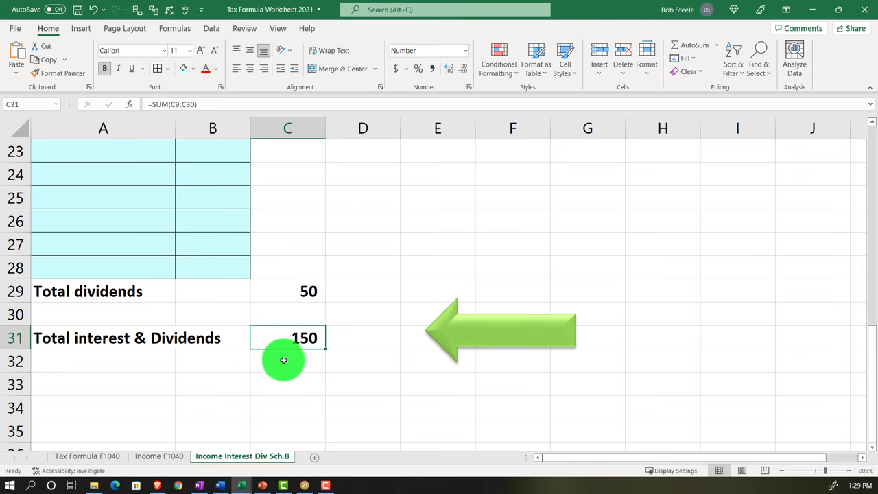
# On the Tax Formula F1040 sheet, extend the Income formula in D2 by adding cell C31 of the Income Interest Div Sch.B sheet.
pyautogui.click(88, 456)
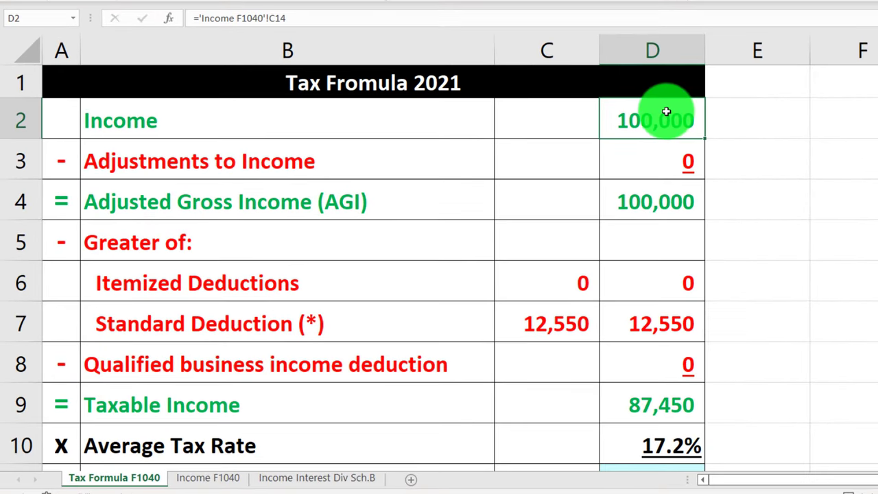
pyautogui.doubleClick(666, 111)
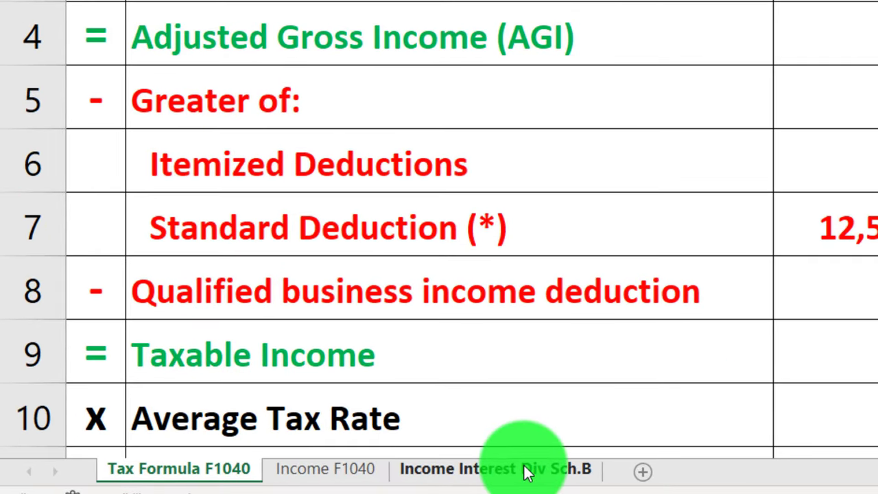
pyautogui.click(525, 470)
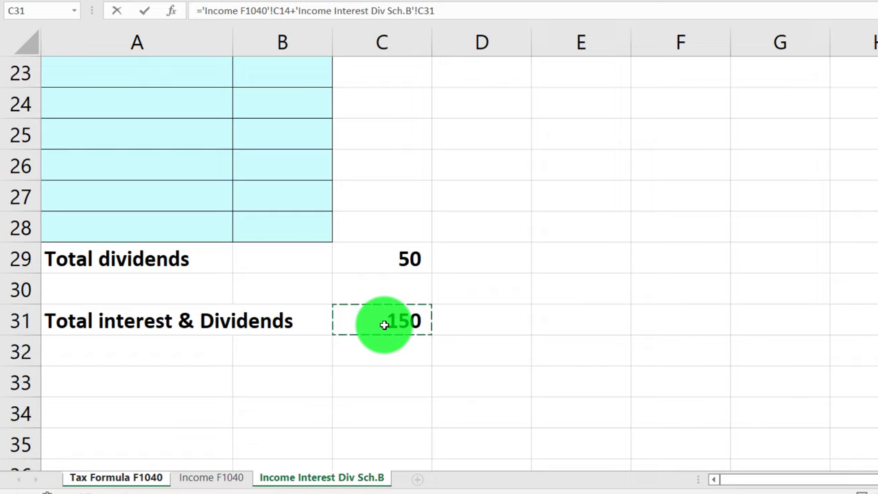
pyautogui.press('Return')
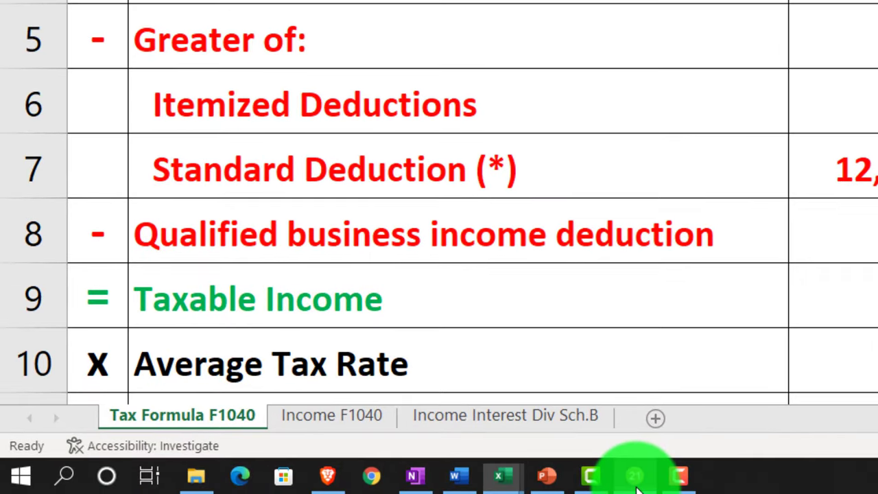
# Switch to Lacerte, review Schedule B and the income lines of Form 1040, and return to the Tax Formula Worksheet in Excel.
pyautogui.click(634, 474)
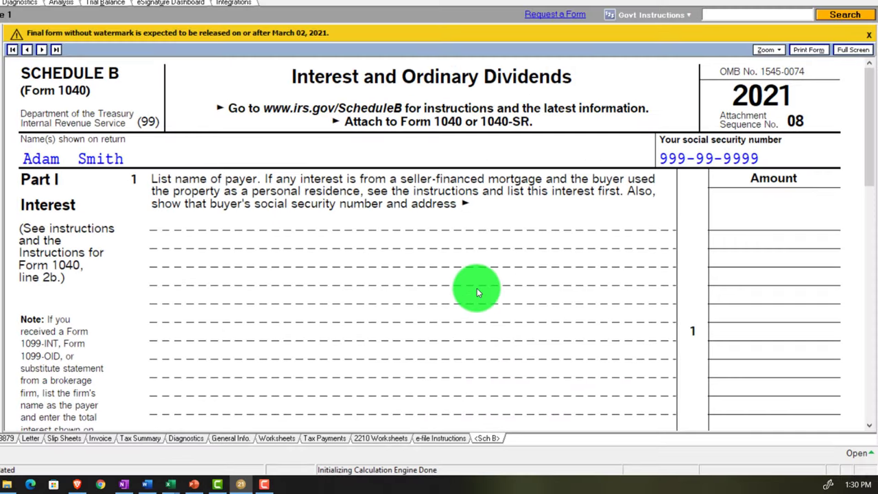
pyautogui.scroll(-5, 478, 288)
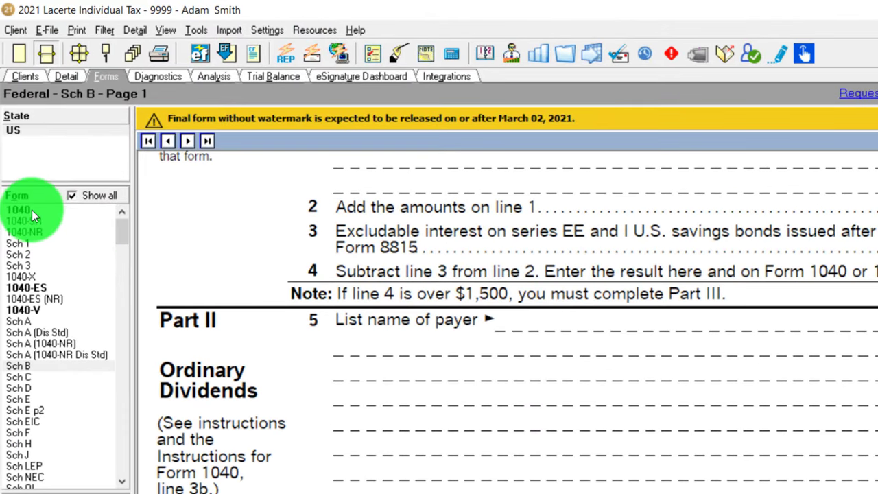
pyautogui.click(31, 210)
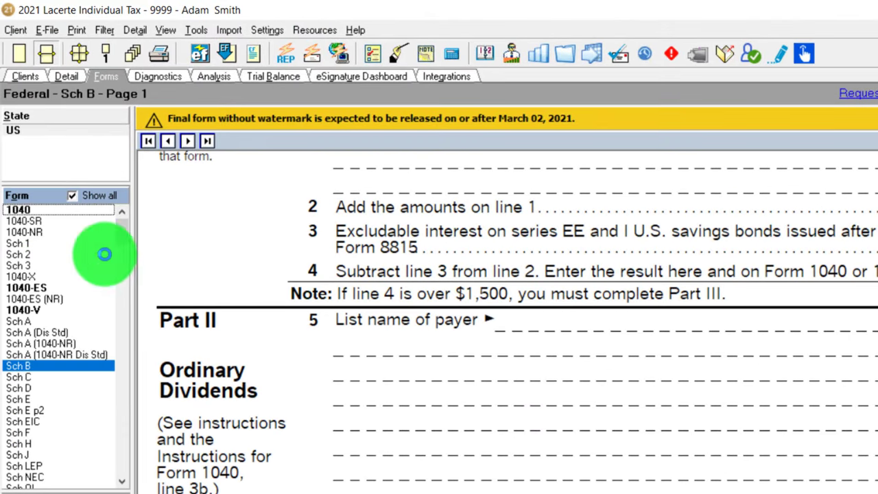
pyautogui.scroll(-10, 299, 234)
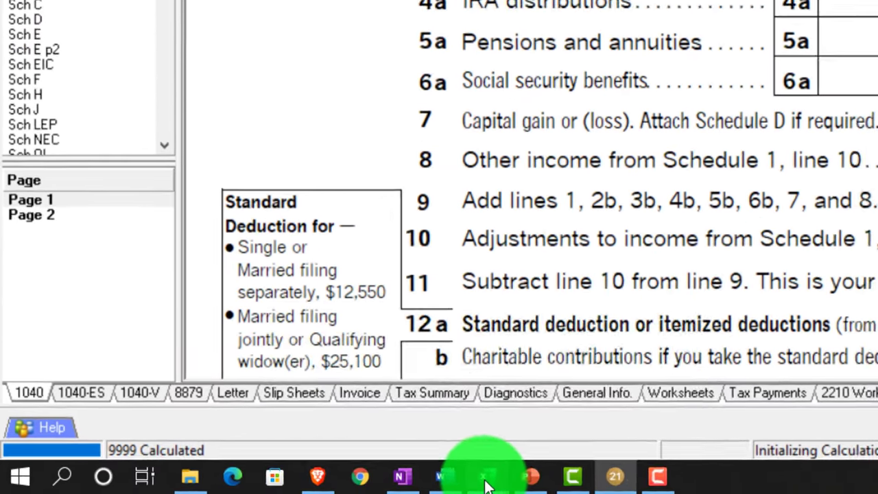
pyautogui.moveTo(241, 489)
pyautogui.click(460, 405)
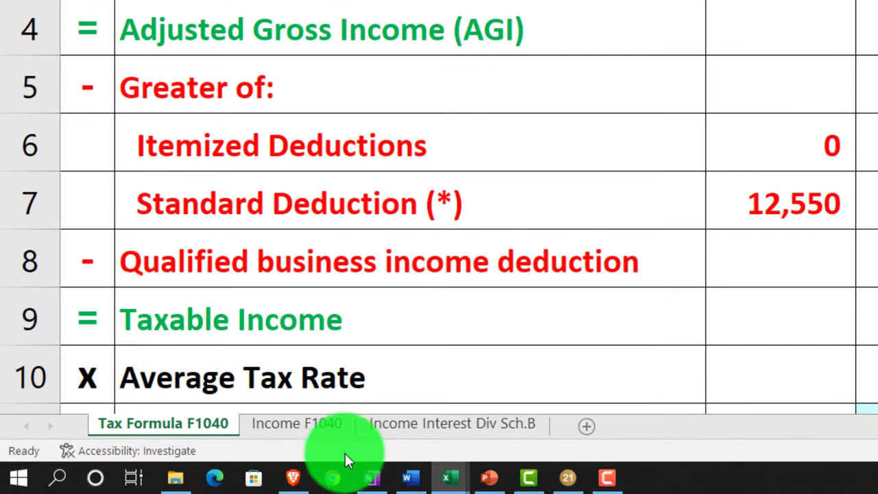
# Switch to Lacerte and examine the adjustments to income on Schedule 1, including its second page.
pyautogui.click(528, 478)
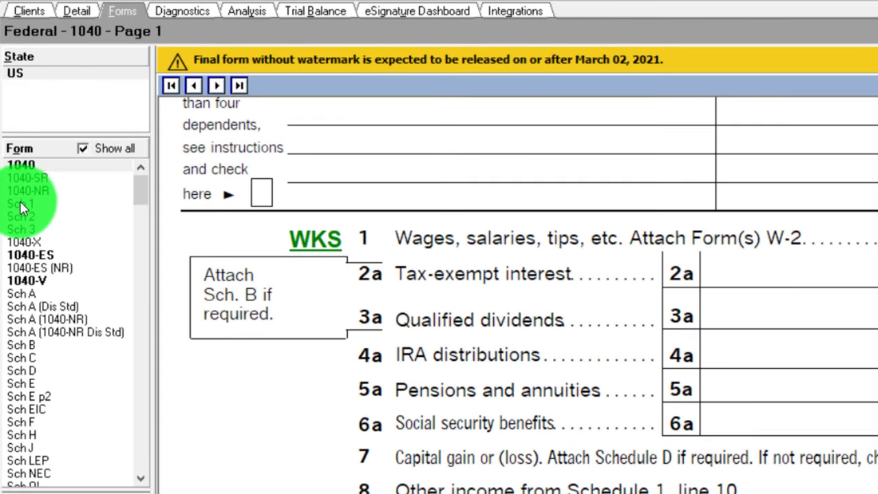
pyautogui.click(20, 203)
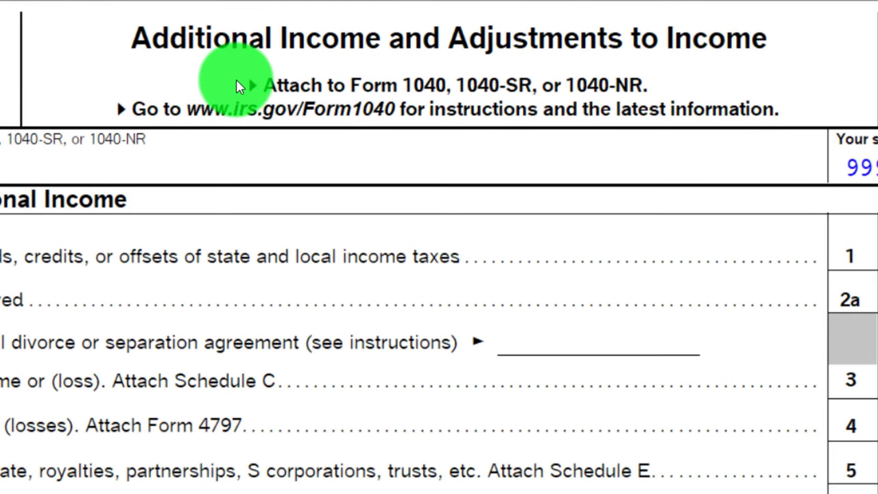
pyautogui.click(57, 458)
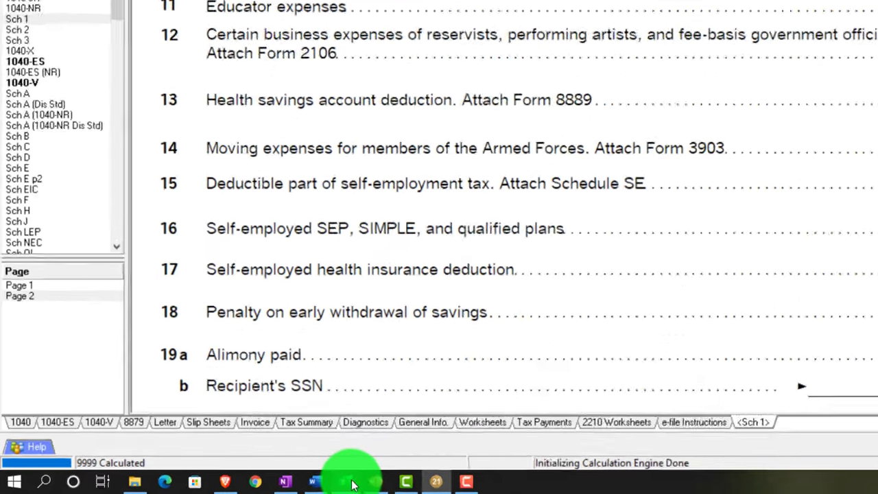
# Switch back to the Tax Formula Worksheet in Excel, add a new sheet and place it after Income Interest Div Sch.B.
pyautogui.moveTo(352, 485)
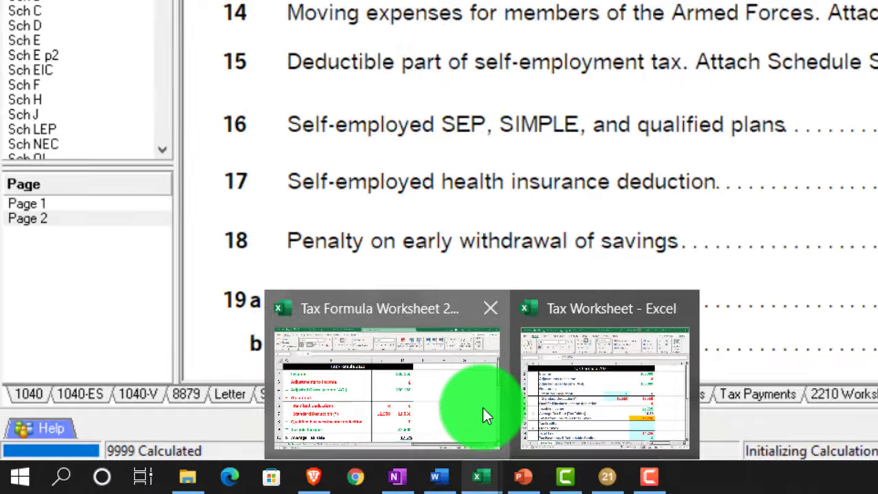
pyautogui.click(354, 436)
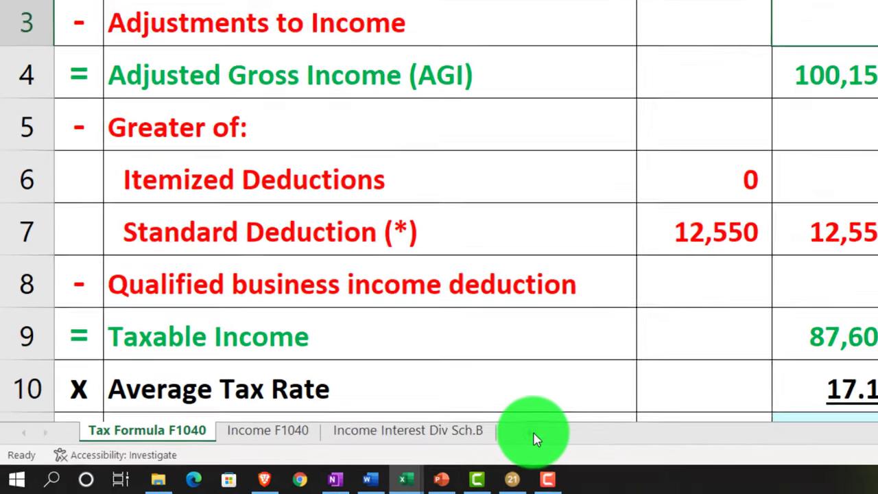
pyautogui.click(537, 439)
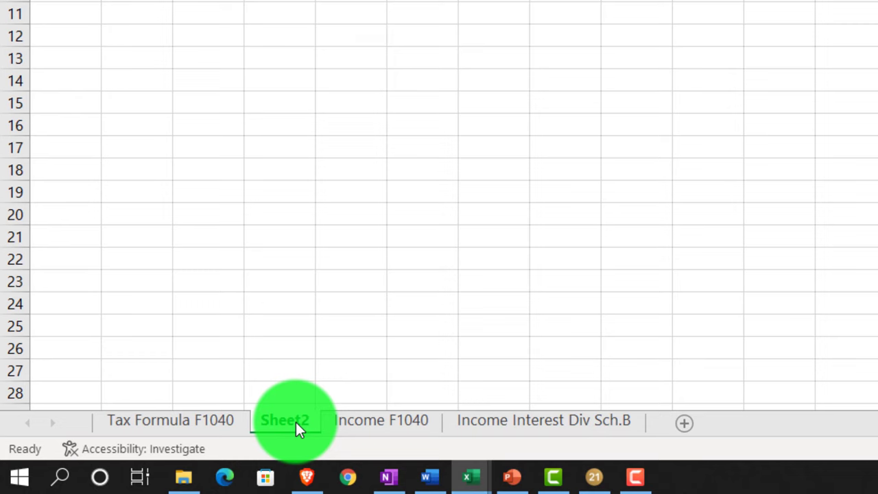
pyautogui.moveTo(296, 422)
pyautogui.mouseDown()
pyautogui.moveTo(443, 422)
pyautogui.moveTo(580, 409)
pyautogui.moveTo(651, 416)
pyautogui.mouseUp()
# Copy the text "Adjustments to Income" from cell B3 of the Tax Formula F1040 sheet, leaving the cell unaltered.
pyautogui.click(199, 420)
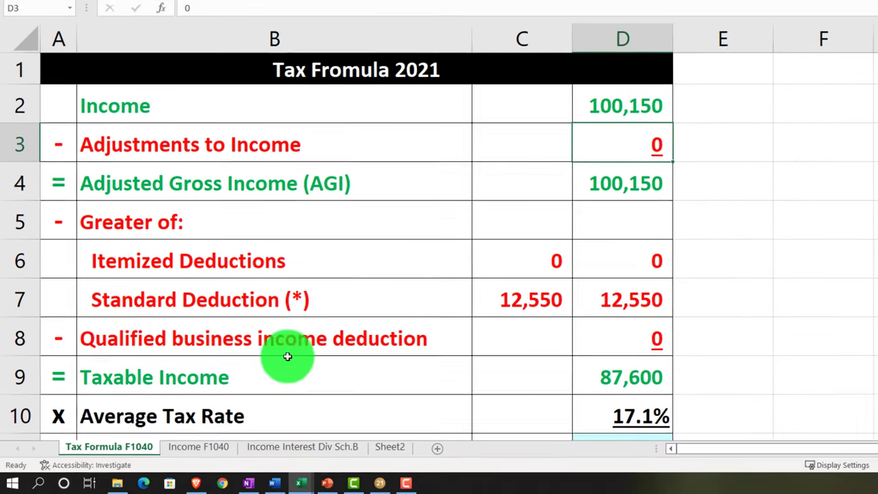
pyautogui.doubleClick(282, 145)
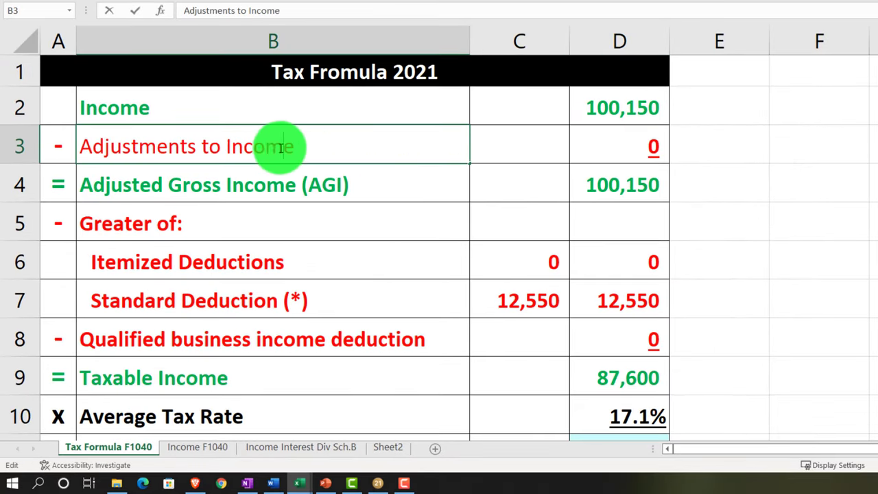
pyautogui.moveTo(304, 147); pyautogui.dragTo(75, 141)
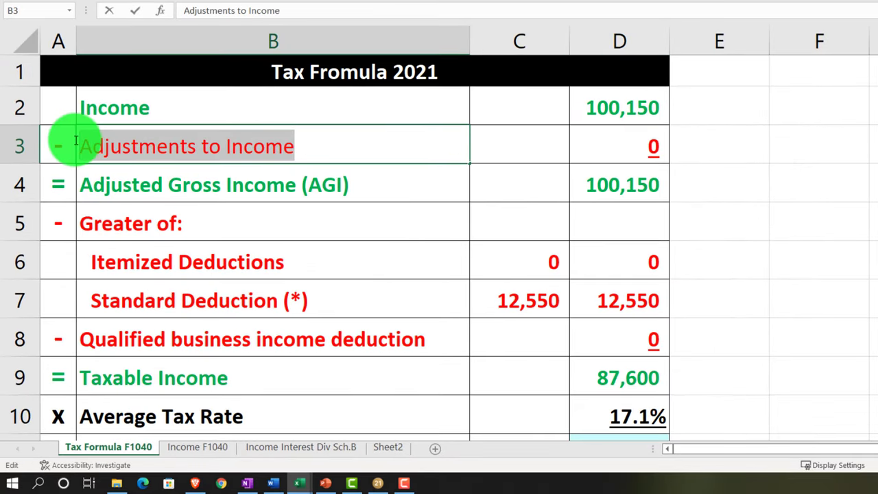
pyautogui.click(254, 248)
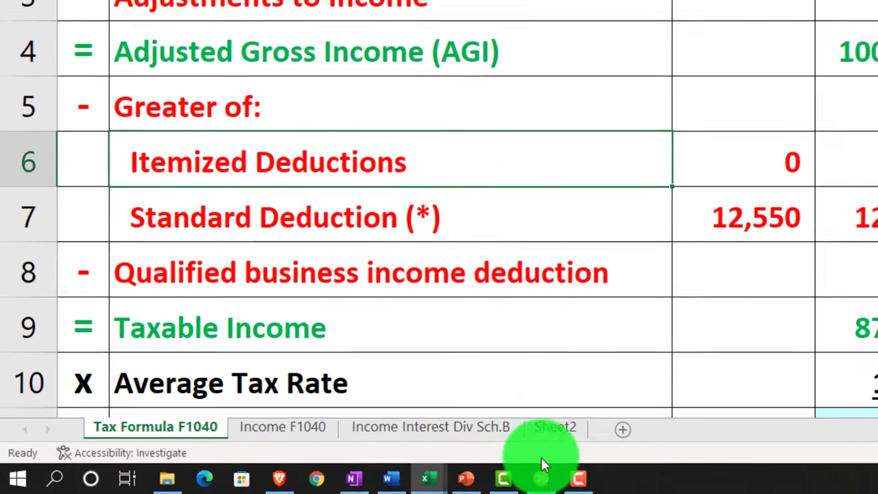
# Rename Sheet2 as "Sch. 1 Adjustments to Income".
pyautogui.click(542, 466)
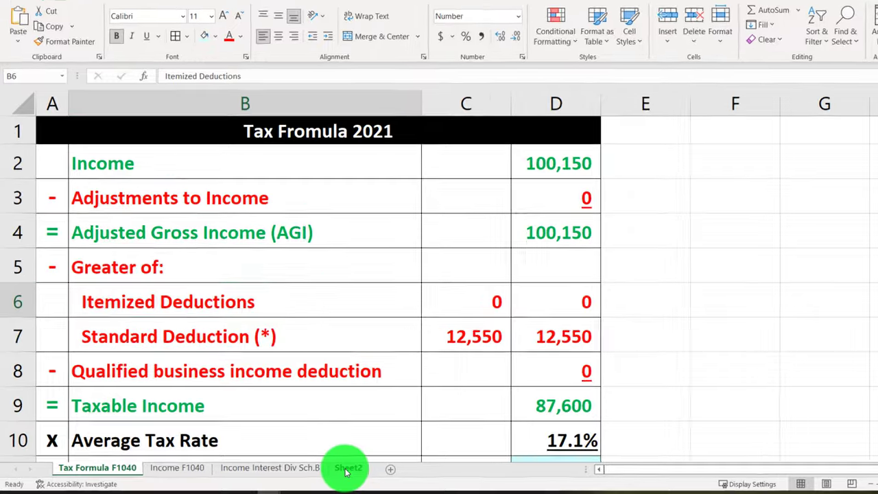
pyautogui.click(248, 471)
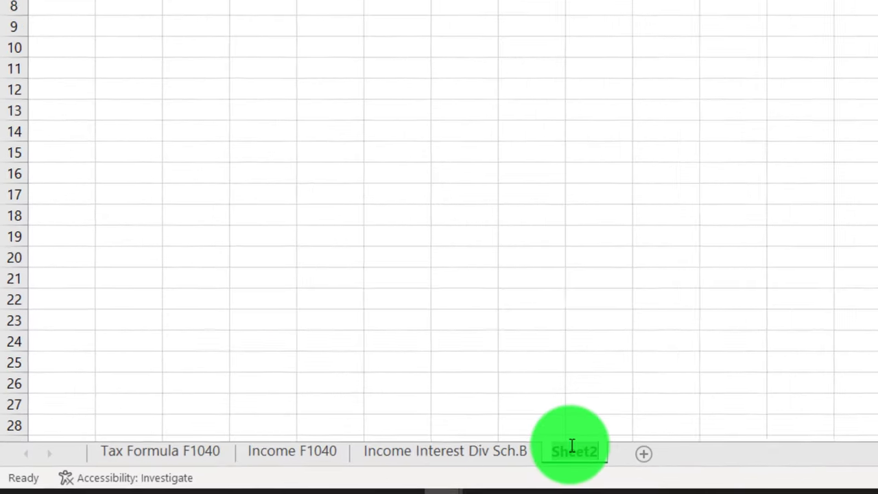
pyautogui.write('Sch.')
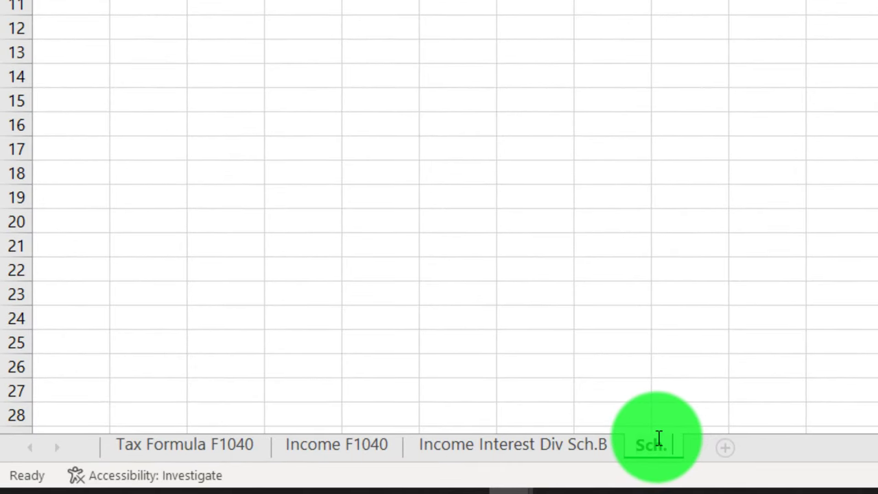
pyautogui.write(' 1 Adjustments to Income')
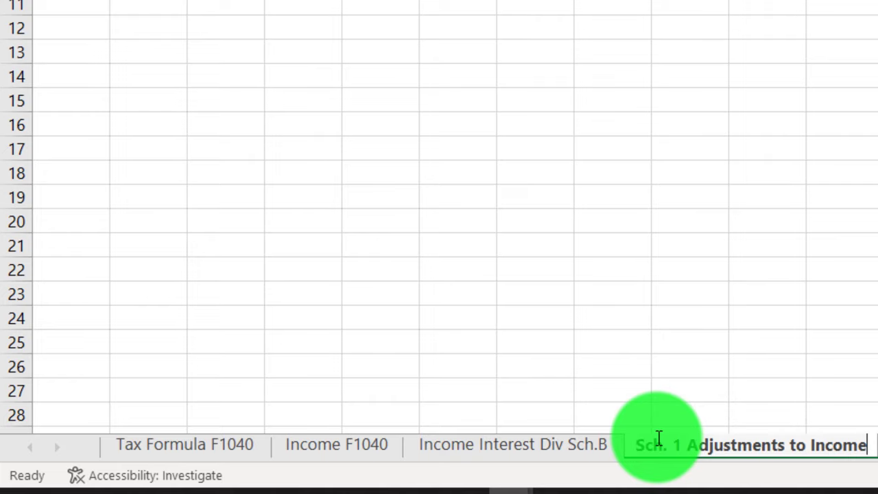
pyautogui.press('Return')
pyautogui.click(586, 126)
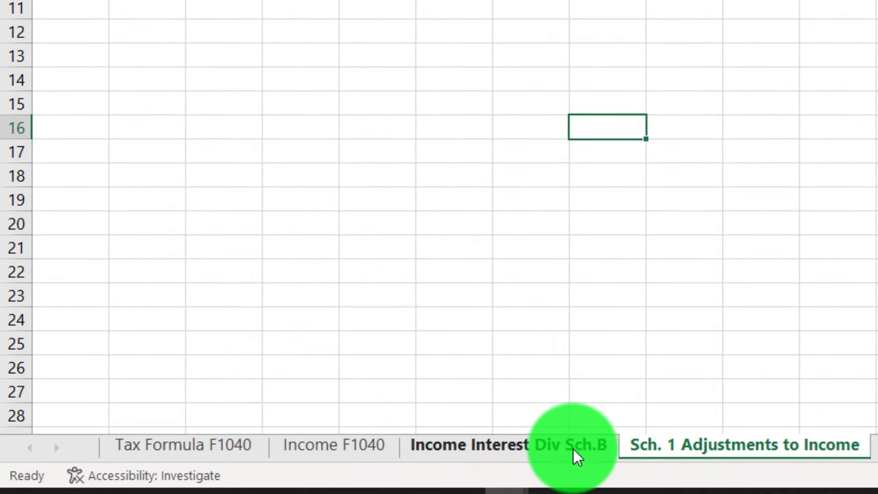
# Rename the Income Interest Div Sch.B sheet as "Sch.B Income Interest Div", leaving the Income F1040 sheet name unaltered.
pyautogui.click(573, 447)
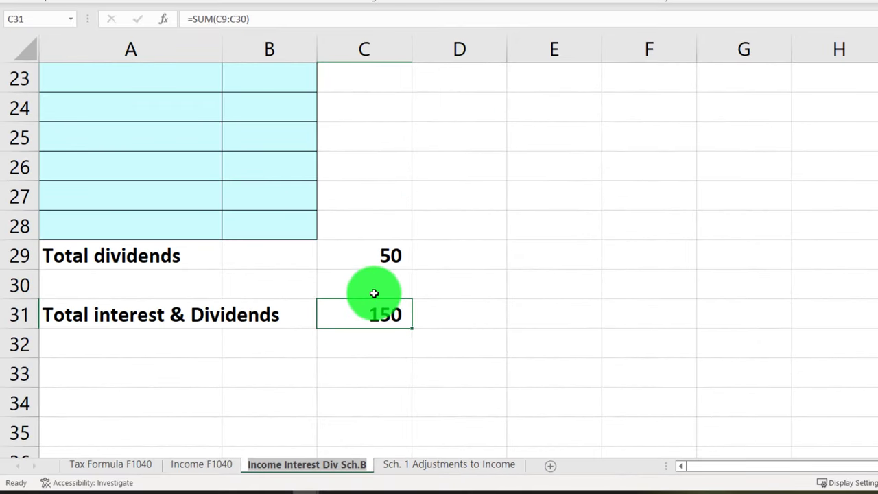
pyautogui.press('End')
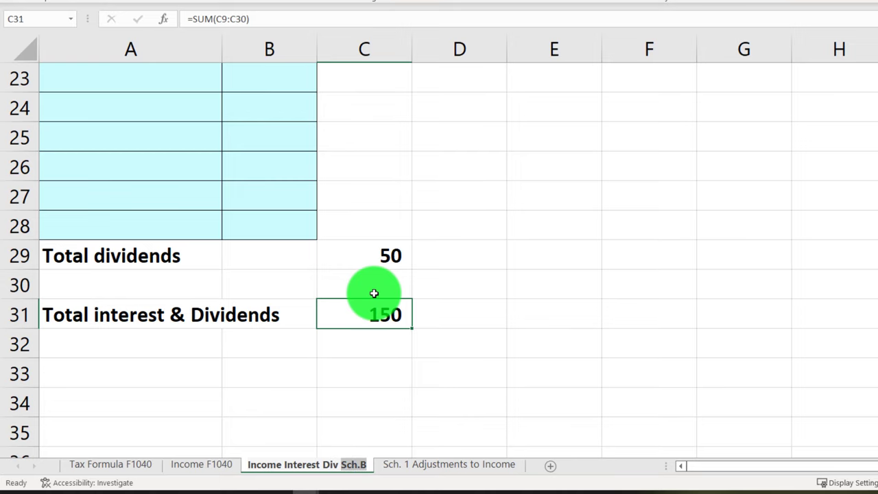
pyautogui.press('BackSpace')
pyautogui.press('BackSpace')
pyautogui.press('BackSpace')
pyautogui.press('BackSpace')
pyautogui.press('BackSpace')
pyautogui.press('BackSpace')
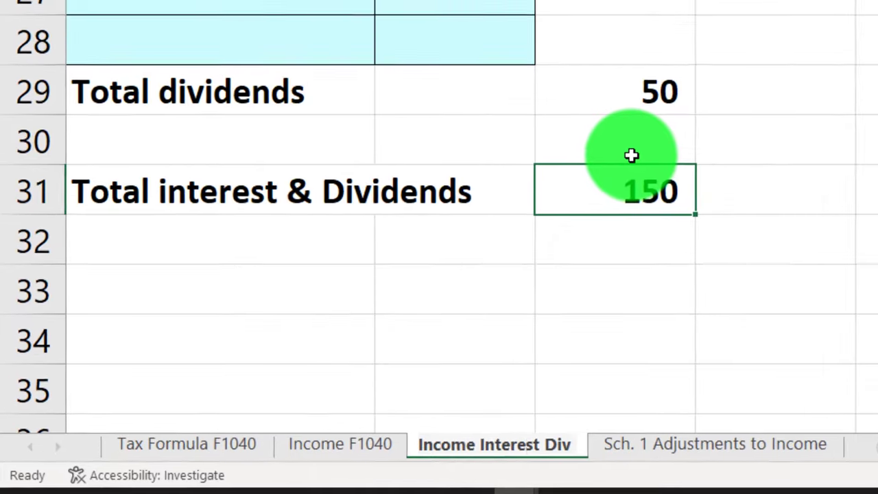
pyautogui.press('Home')
pyautogui.write('Sch.B')
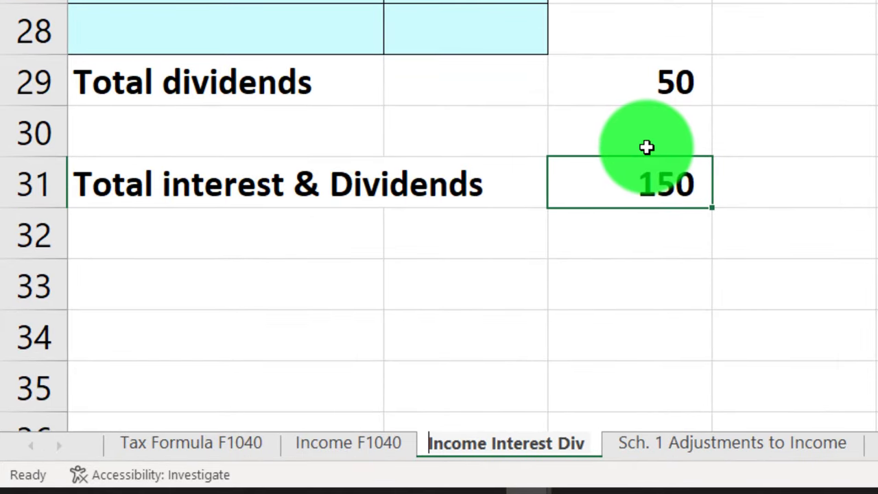
pyautogui.click(432, 250)
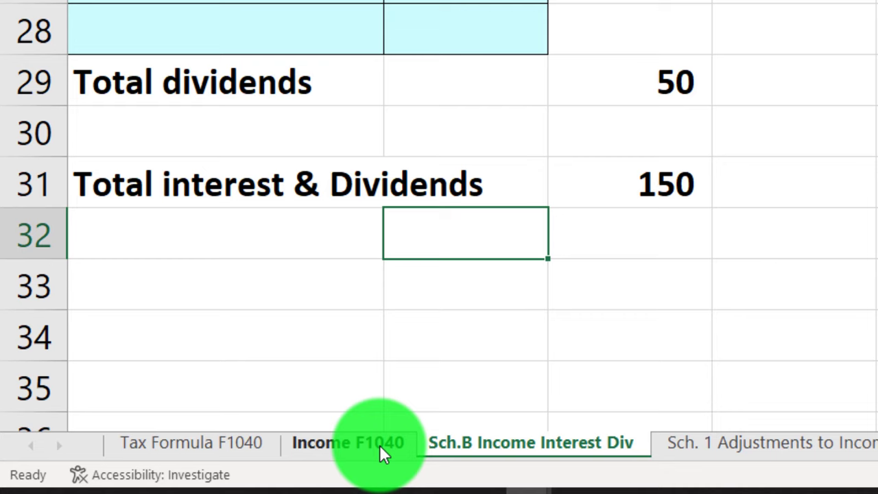
pyautogui.click(379, 444)
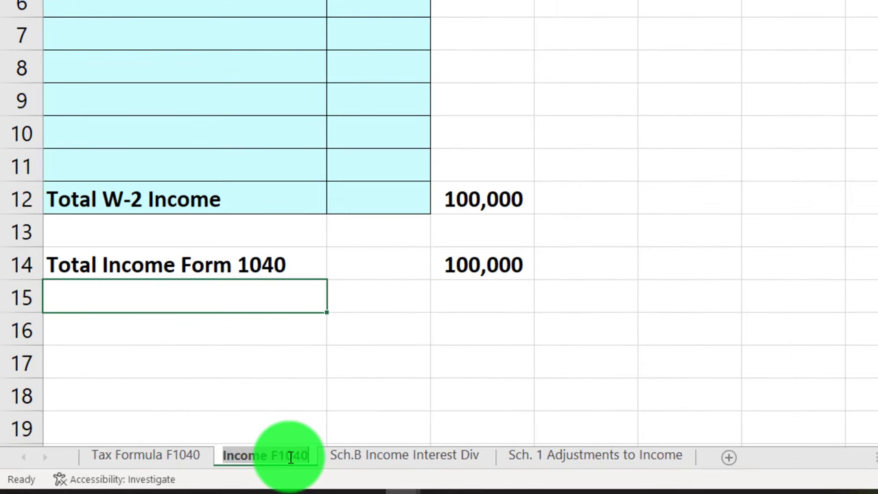
pyautogui.click(313, 356)
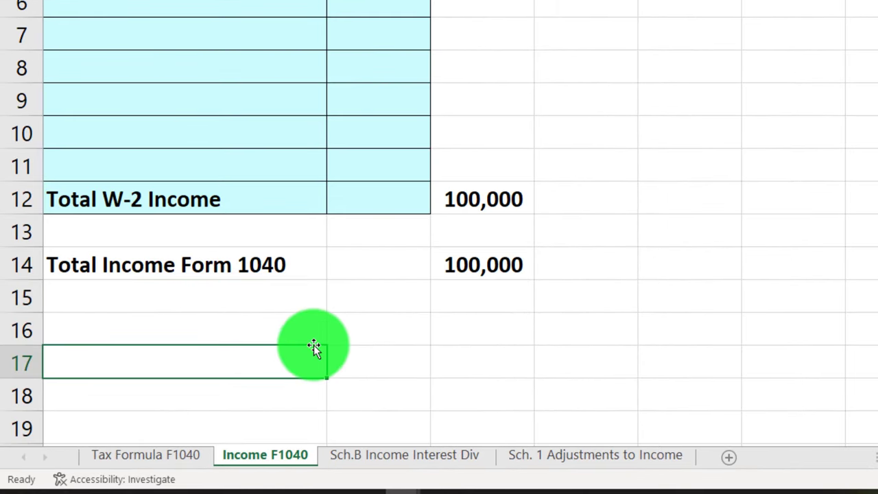
# Format all cells of the Sch. 1 Adjustments to Income sheet as currency with red bracketed negatives, no symbol and 0 decimal places.
pyautogui.click(573, 455)
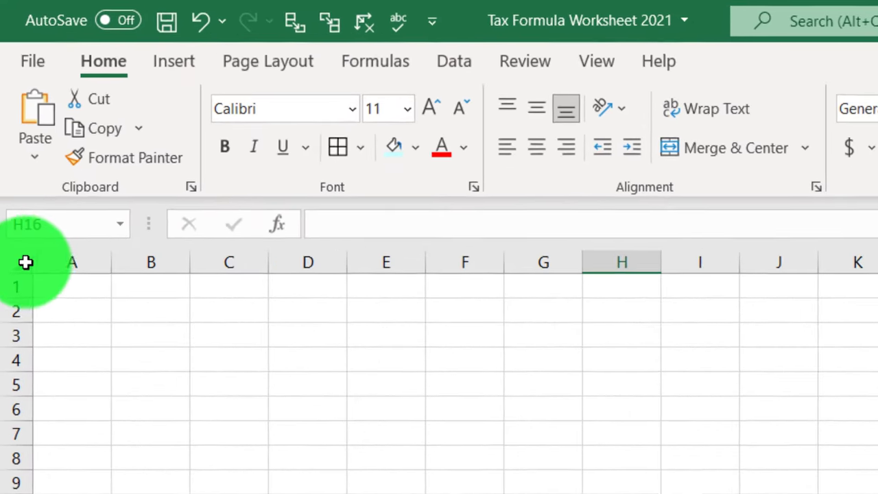
pyautogui.click(24, 263)
pyautogui.rightClick(287, 431)
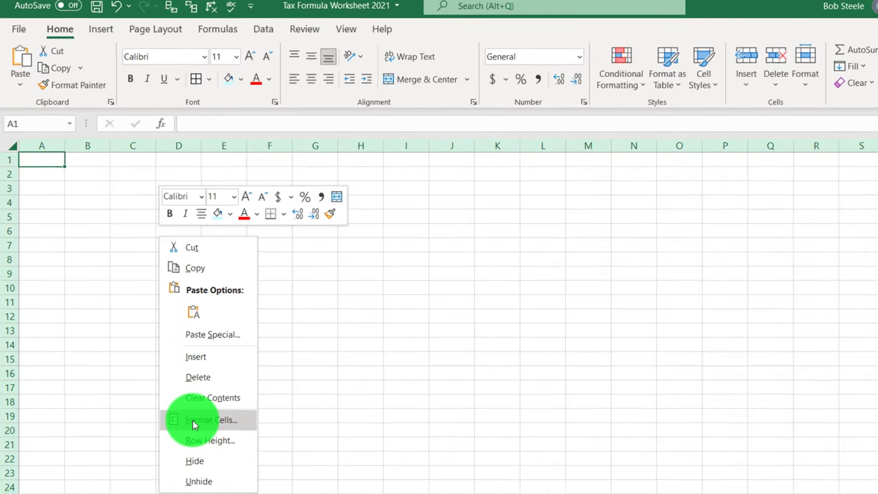
pyautogui.click(193, 421)
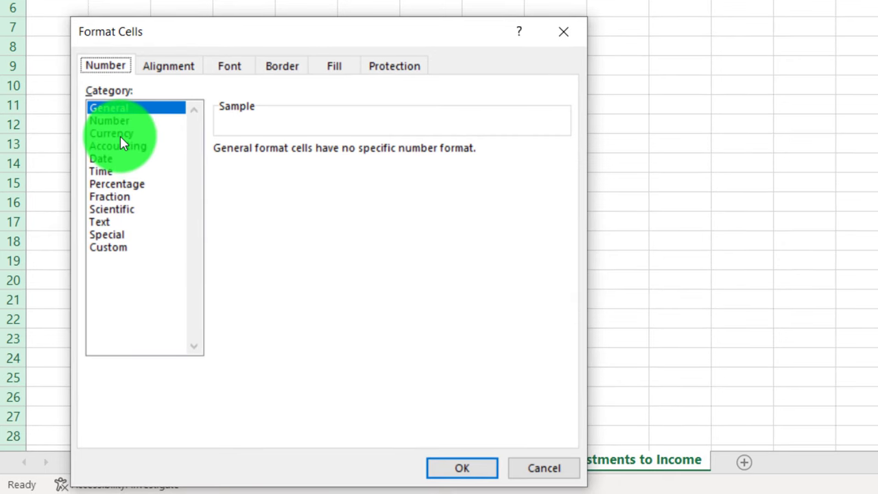
pyautogui.click(121, 135)
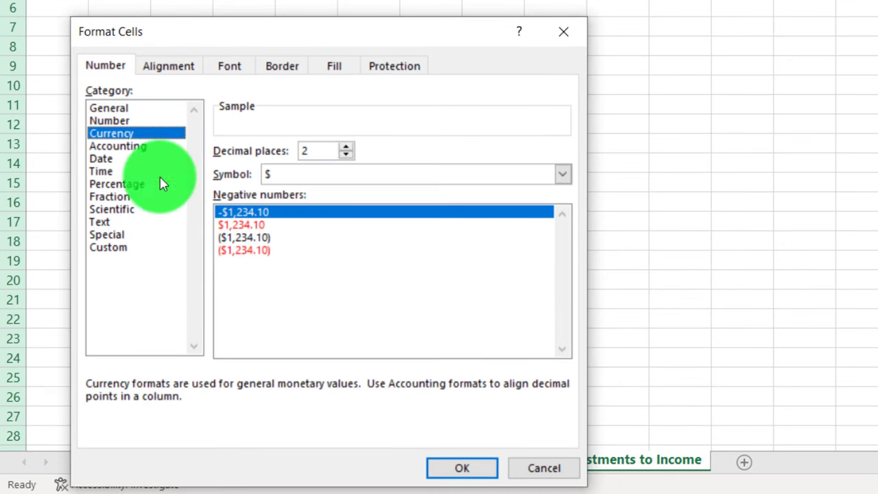
pyautogui.click(255, 253)
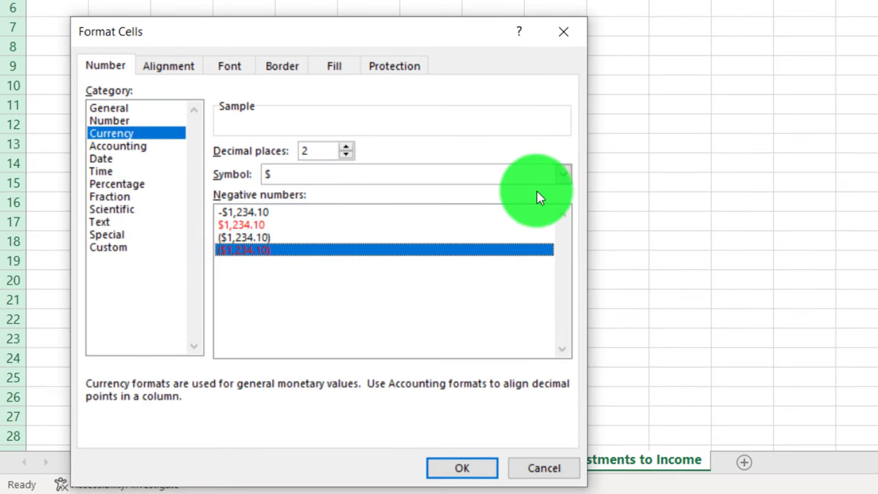
pyautogui.click(562, 175)
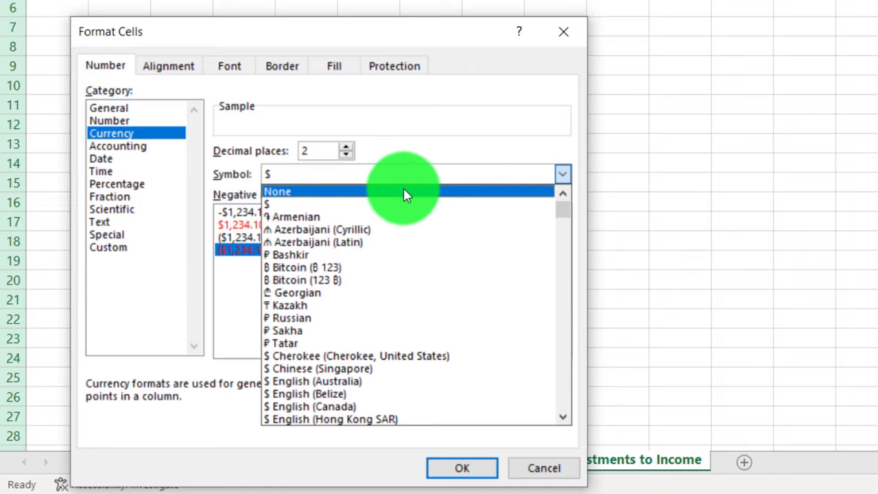
pyautogui.click(404, 190)
pyautogui.click(345, 155)
pyautogui.click(345, 155)
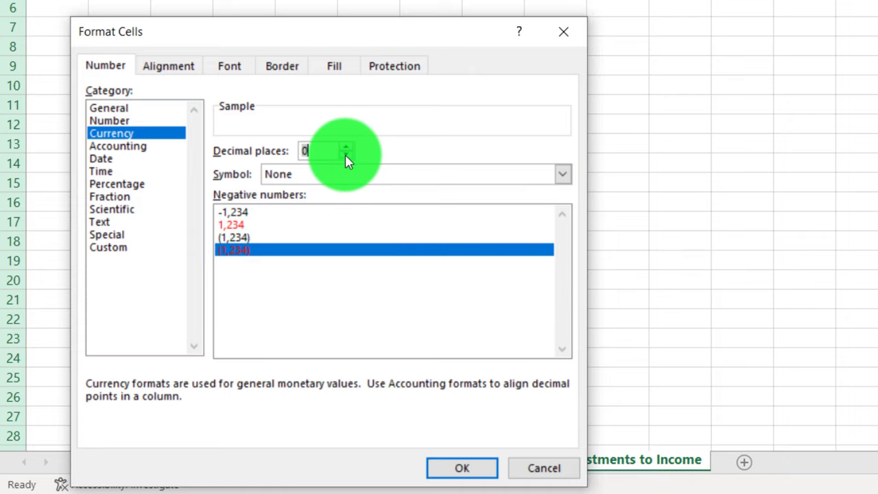
pyautogui.click(458, 468)
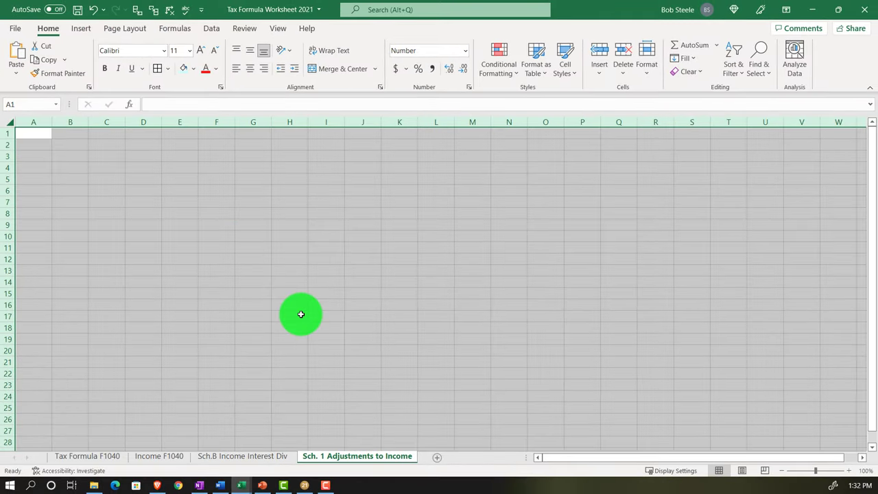
pyautogui.click(301, 314)
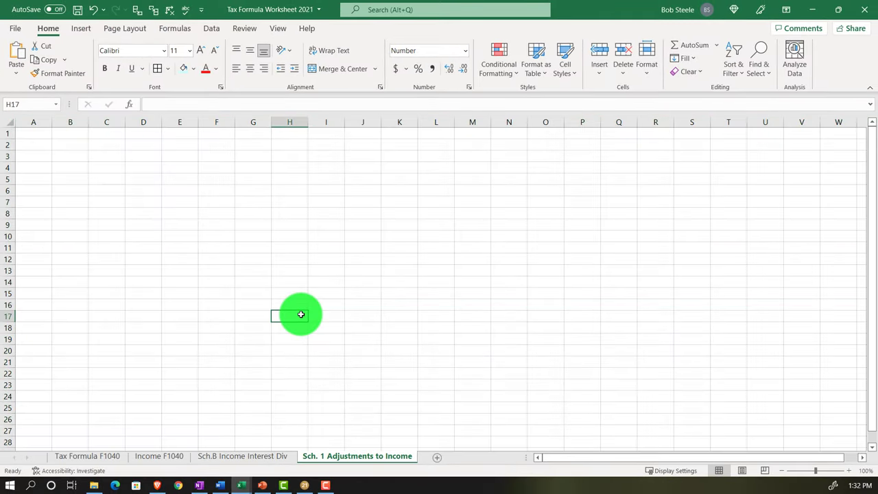
# Make all cells of the Sch. 1 Adjustments to Income sheet bold.
pyautogui.keyDown('ctrl'); pyautogui.scroll(6, 300, 314); pyautogui.keyUp('ctrl')
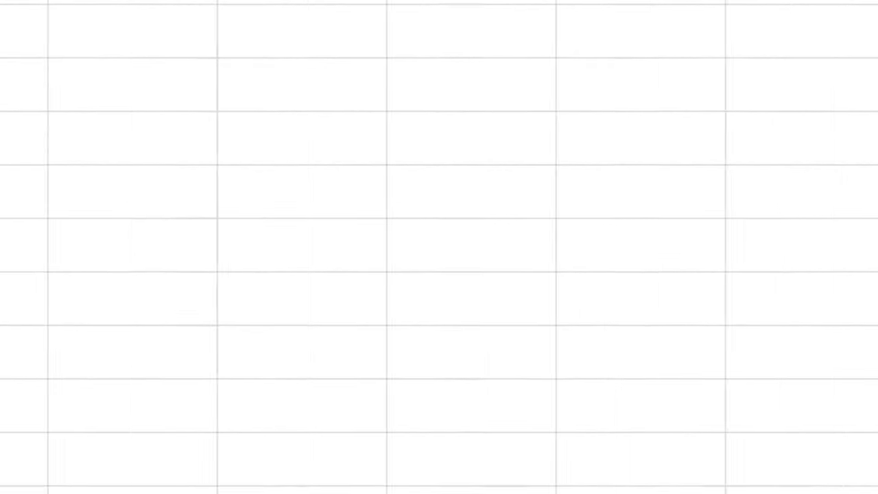
pyautogui.click(39, 217)
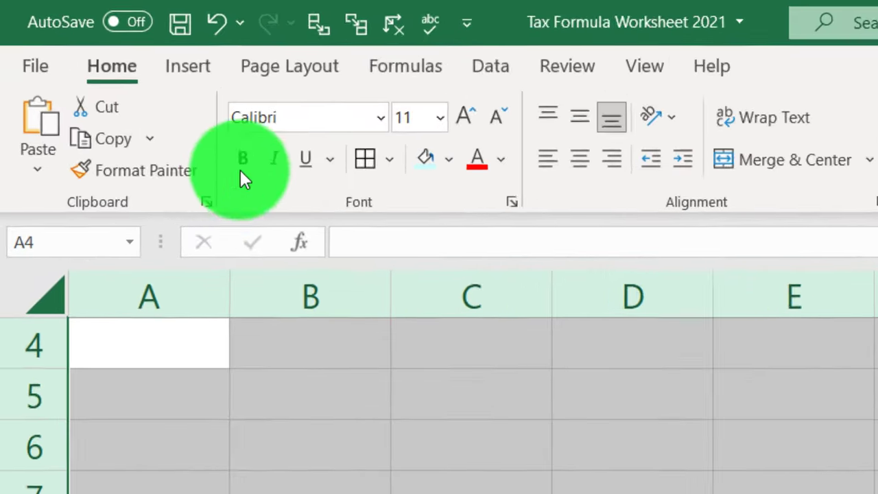
pyautogui.click(242, 168)
pyautogui.click(310, 446)
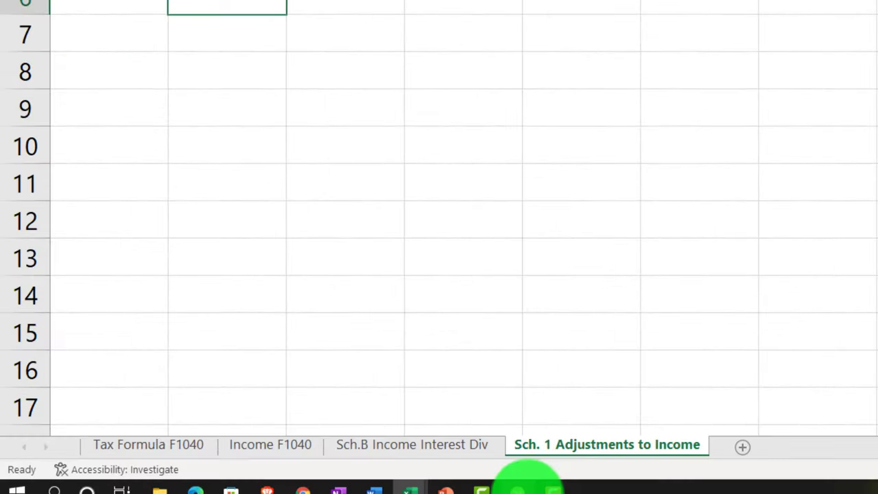
# Switch to Lacerte to examine the Adjustments to Income lines in Schedule 1 Part II, and return to the Excel workbook.
pyautogui.click(765, 473)
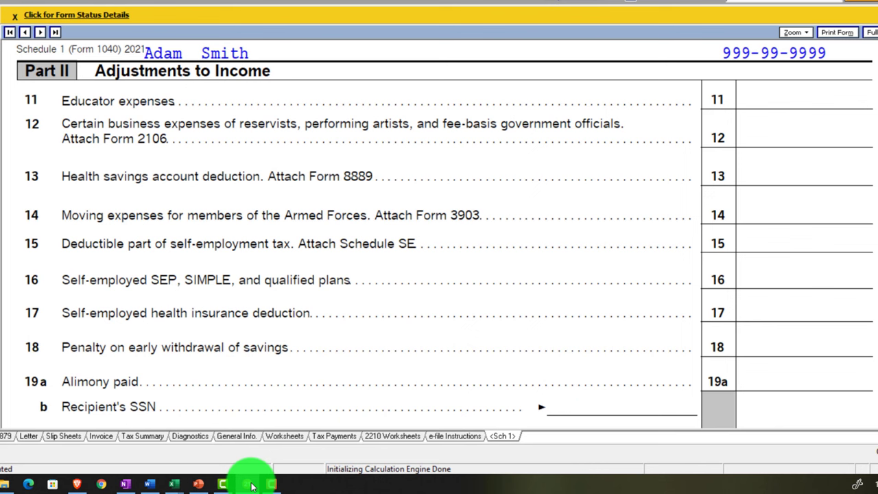
pyautogui.scroll(-5, 228, 389)
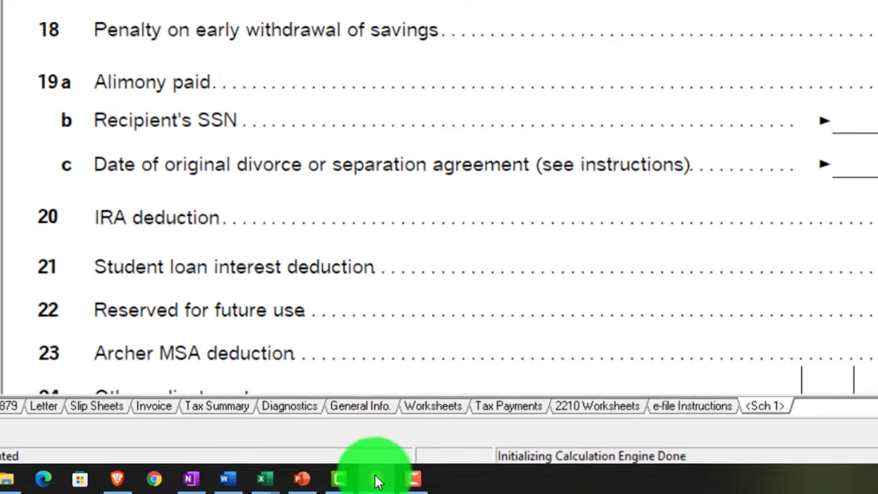
pyautogui.click(405, 484)
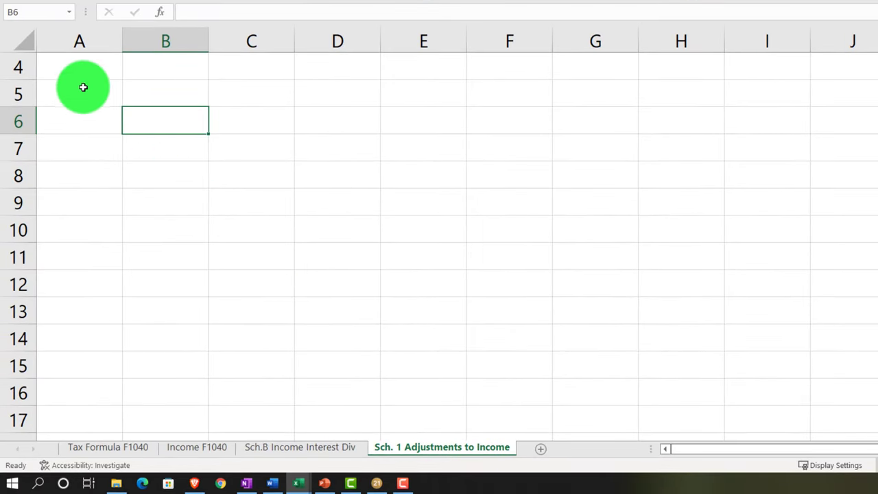
# Enter the heading "Adjustments to Income:" in cell A4 and fit column A's width to it.
pyautogui.click(76, 66)
pyautogui.write('IRS')
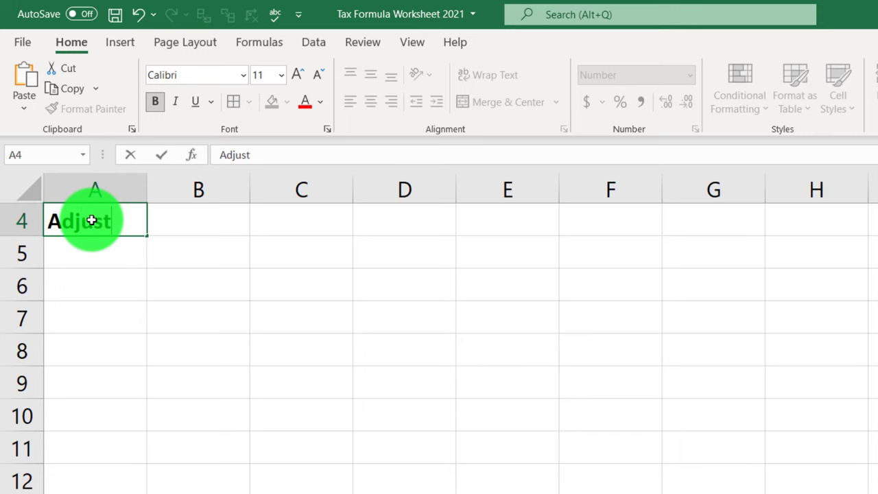
pyautogui.write('ments to Income')
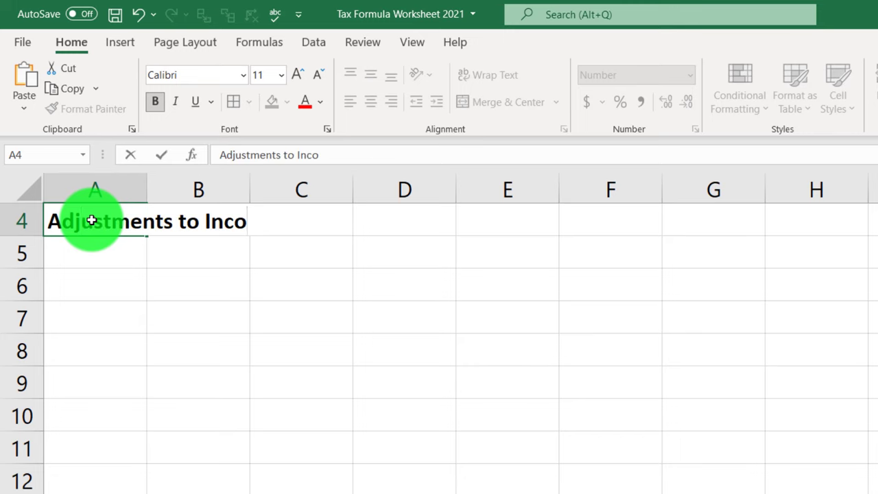
pyautogui.write(':')
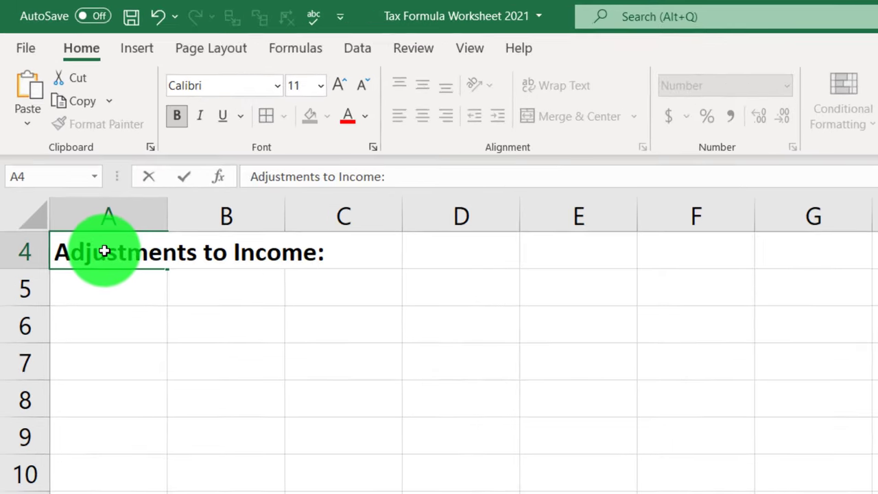
pyautogui.press('Return')
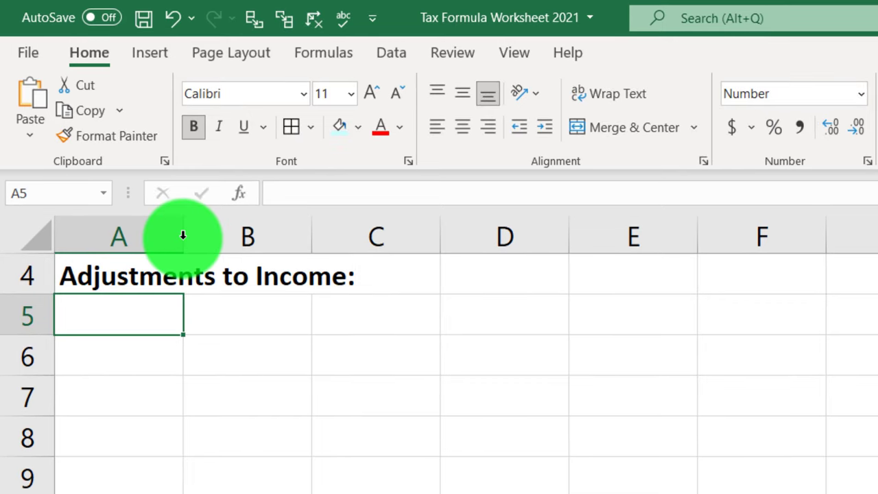
pyautogui.doubleClick(183, 235)
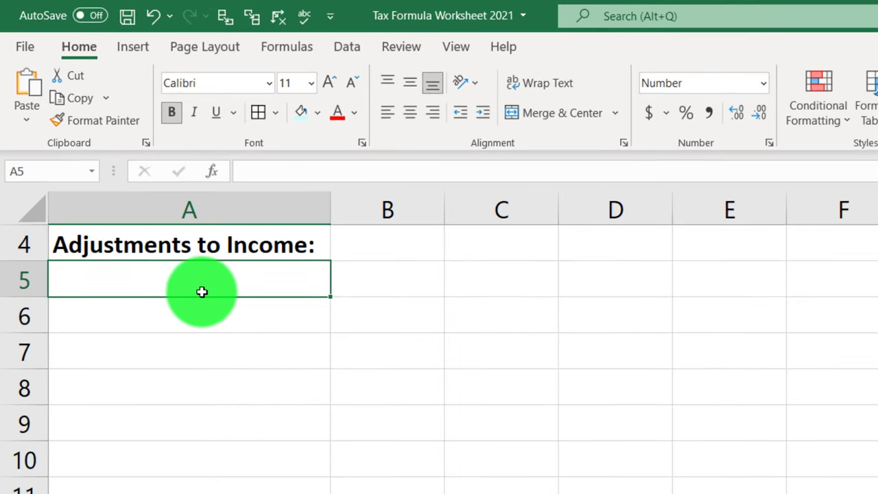
# Enter the subheading "IRS:" in cell A5 and indent it one level.
pyautogui.write('IRS')
pyautogui.press('Return')
pyautogui.click(168, 243)
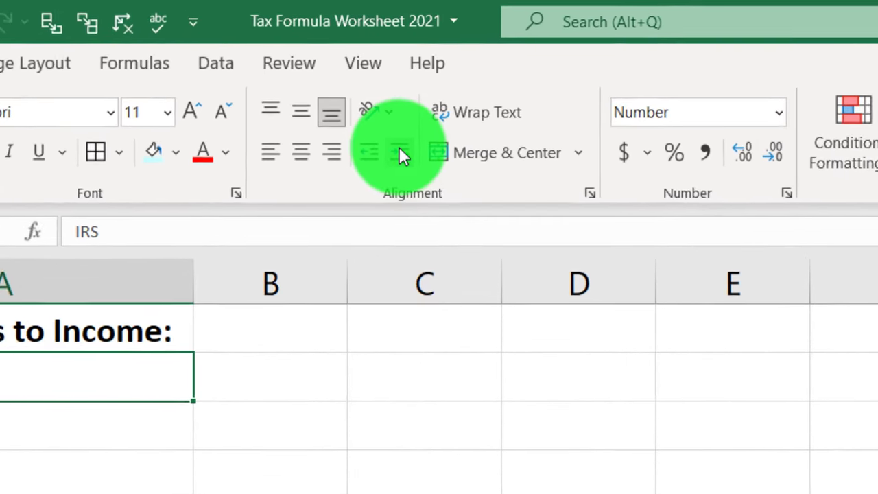
pyautogui.click(405, 94)
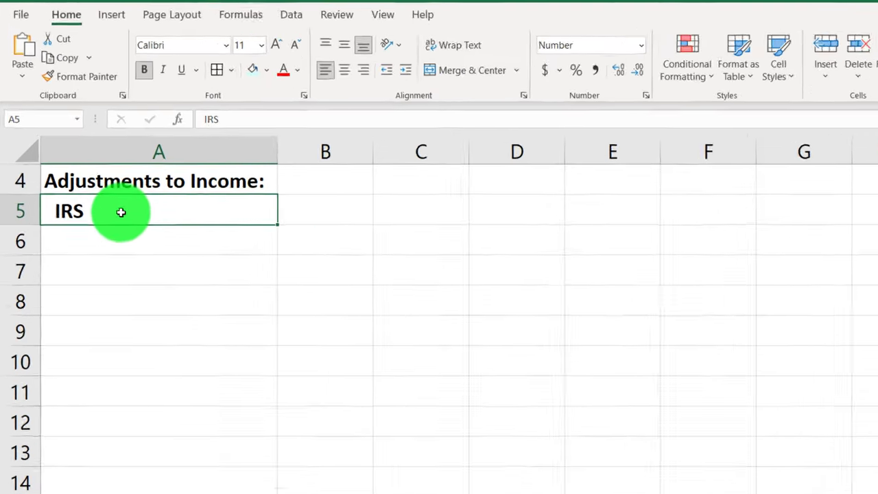
pyautogui.doubleClick(137, 210)
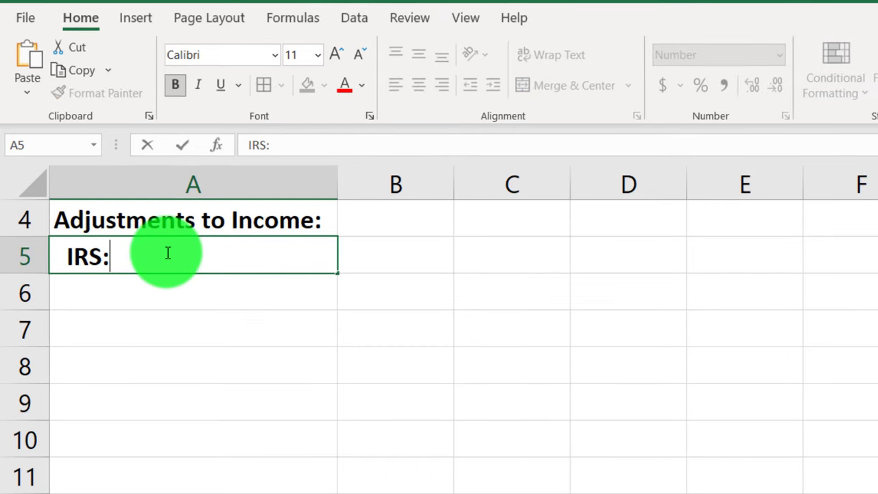
pyautogui.press('Return')
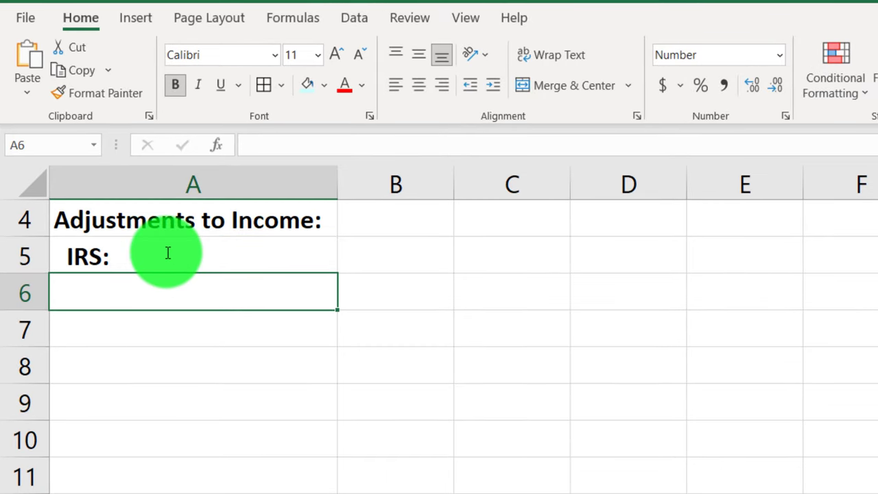
# Apply the light blue fill and all borders to the input range A6:B9 below the IRS subheading.
pyautogui.moveTo(377, 284); pyautogui.dragTo(380, 316)
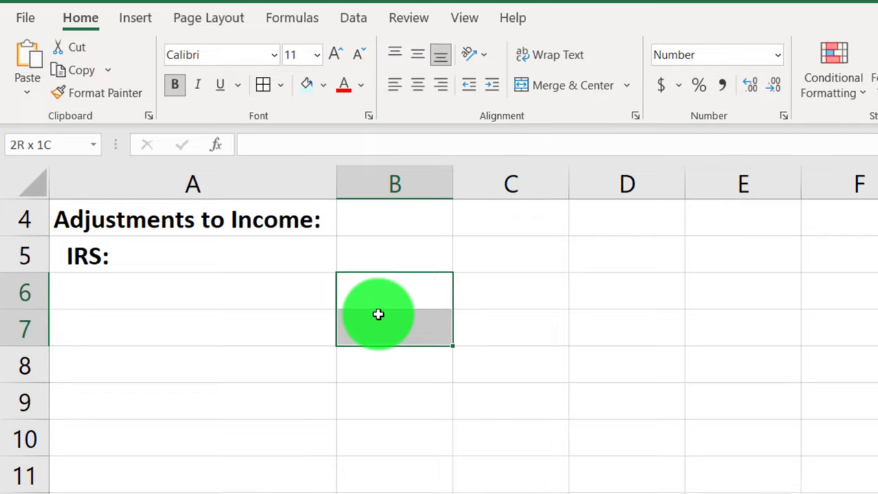
pyautogui.moveTo(317, 263); pyautogui.dragTo(316, 263)
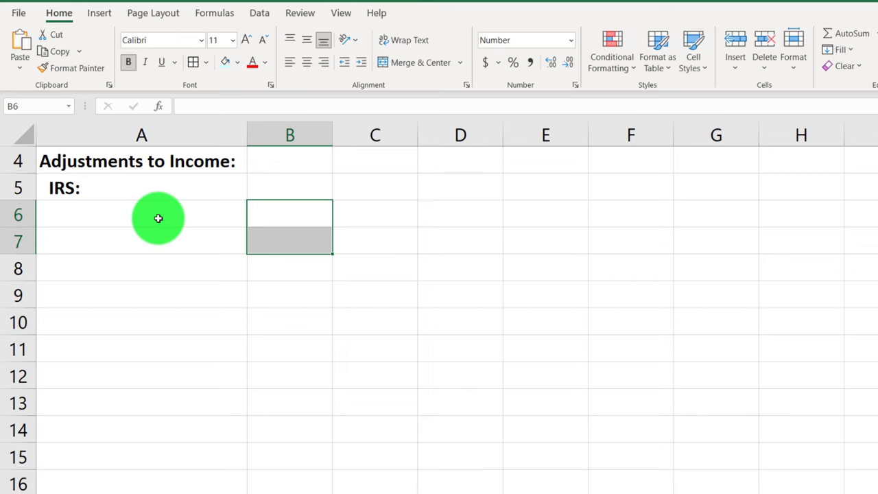
pyautogui.moveTo(158, 218); pyautogui.dragTo(259, 288)
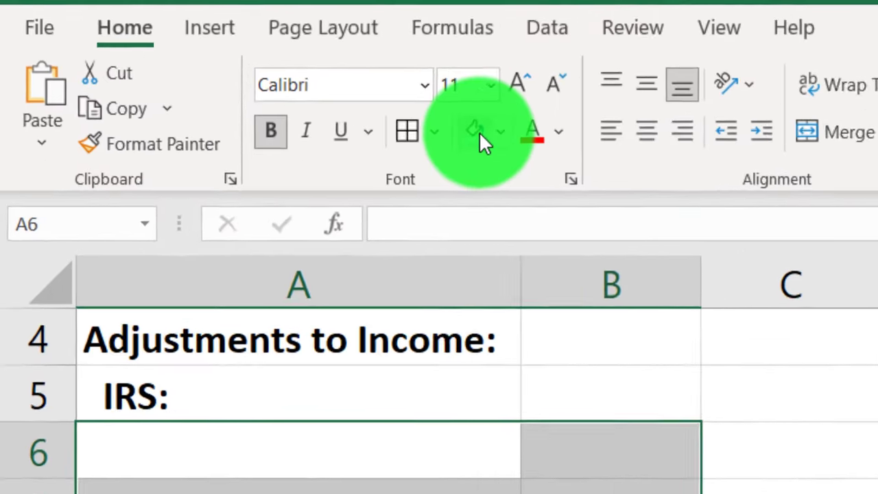
pyautogui.click(220, 63)
pyautogui.click(192, 62)
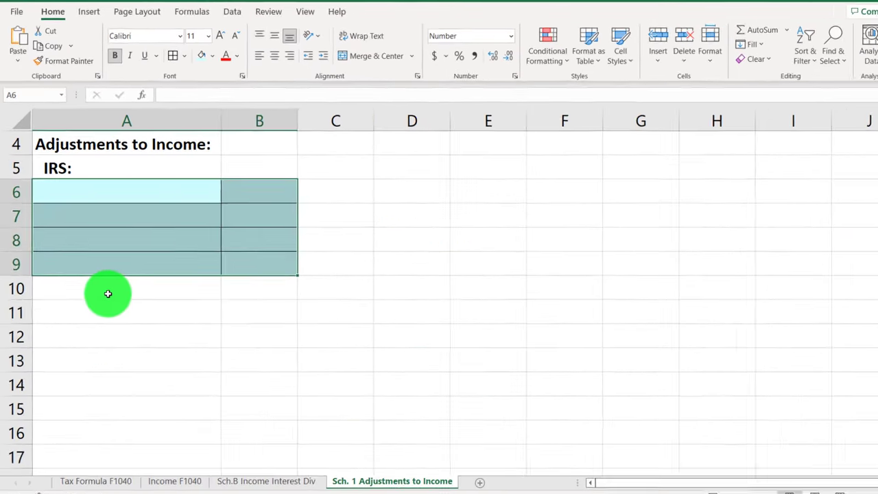
# Enter the label "Total IRA" in cell A10 and correct the subheading in A5 to "IRA:".
pyautogui.click(108, 294)
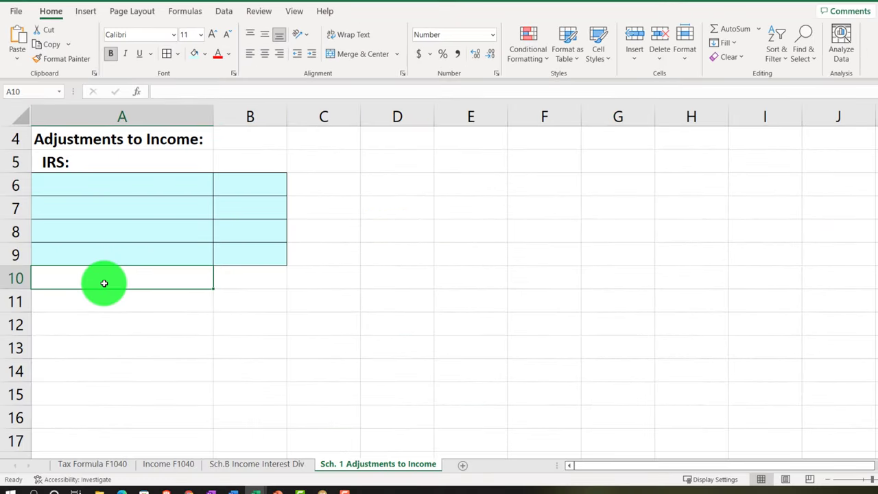
pyautogui.write('Total IRA')
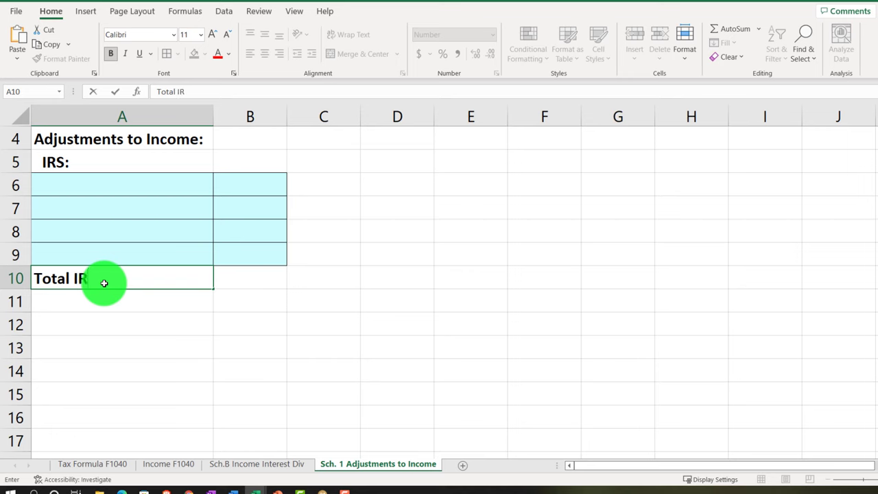
pyautogui.doubleClick(64, 161)
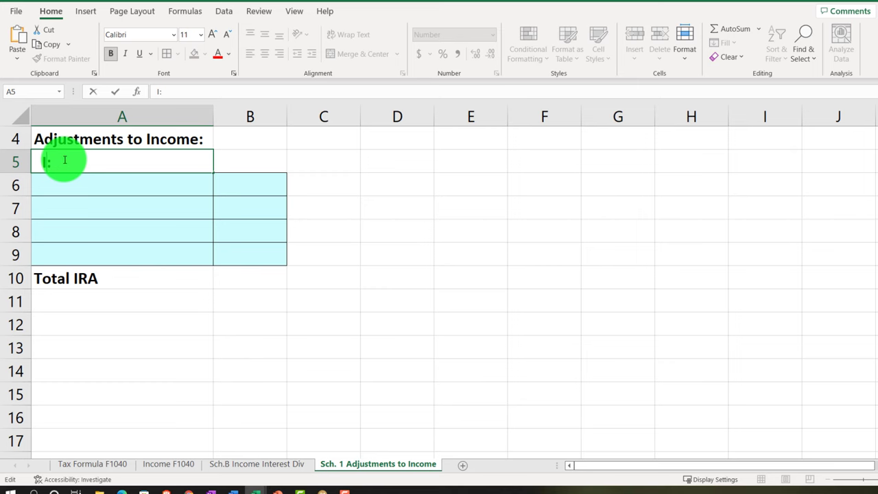
pyautogui.write('RA')
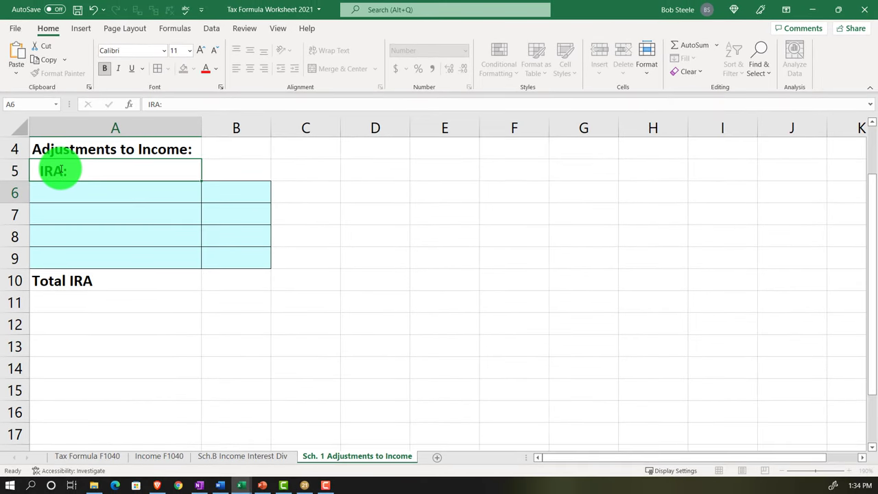
pyautogui.press('Return')
# Indent the "Total IRA" label in cell A10 two levels.
pyautogui.press('Return')
pyautogui.press('Return')
pyautogui.press('Return')
pyautogui.press('Return')
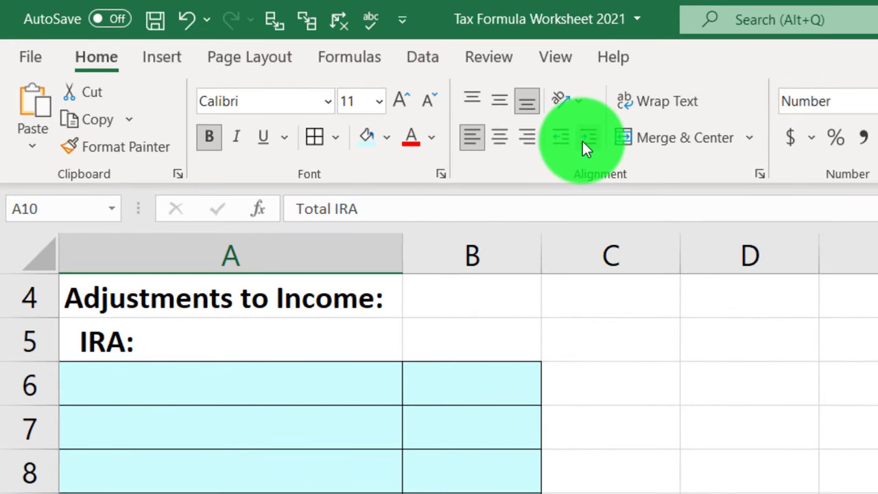
# Total the IRA input amounts B6:B9 with a SUM formula in cell C10.
pyautogui.click(504, 461)
pyautogui.write('=')
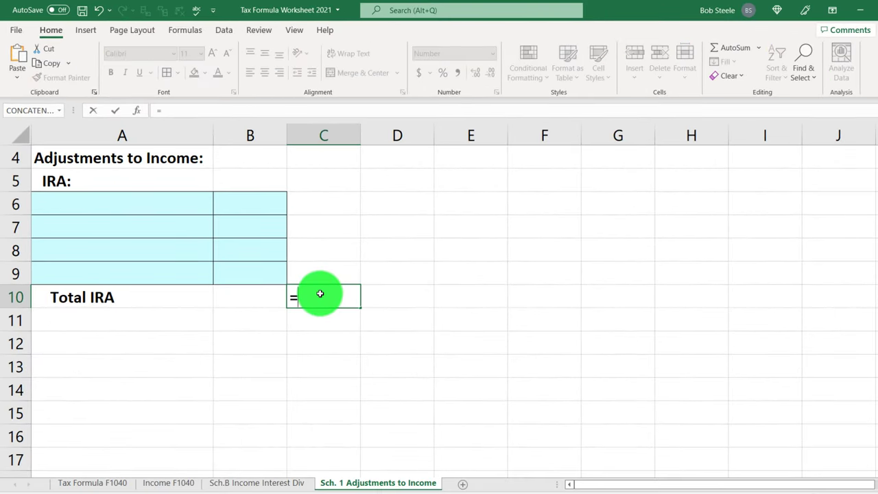
pyautogui.write('sum(')
pyautogui.press('Left')
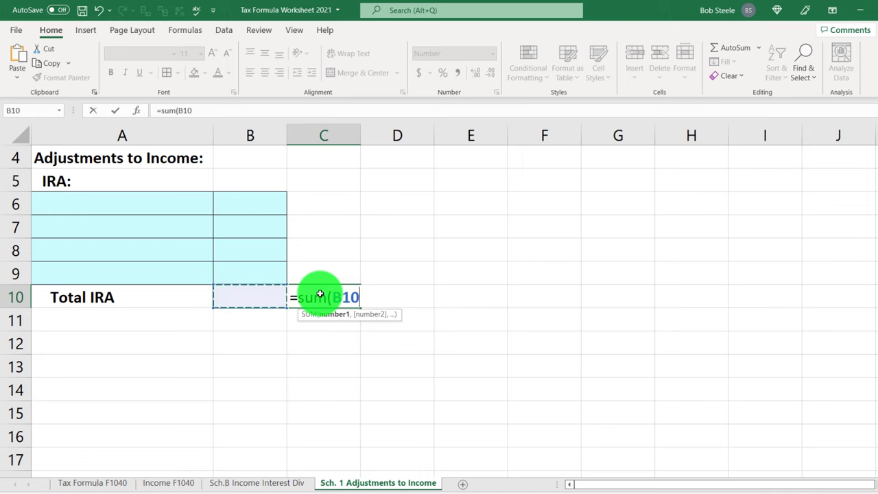
pyautogui.press('Up')
pyautogui.hotkey('shift', 'Up')
pyautogui.hotkey('shift', 'Up')
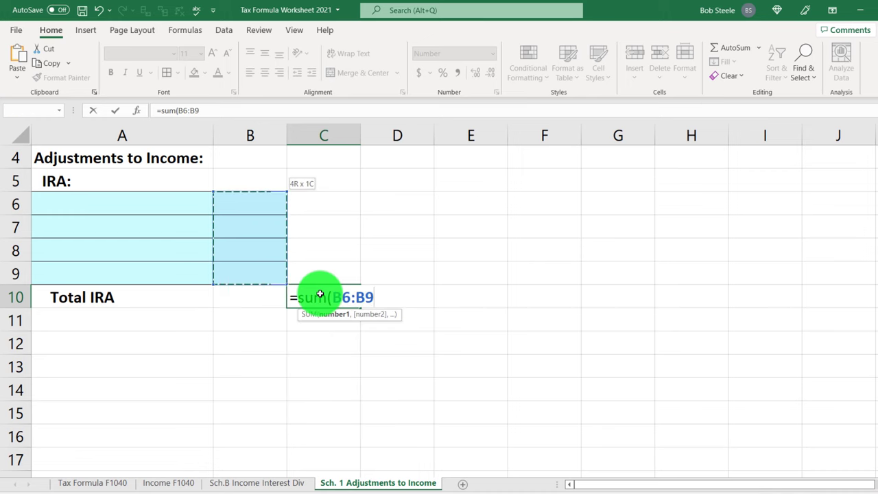
pyautogui.press('Return')
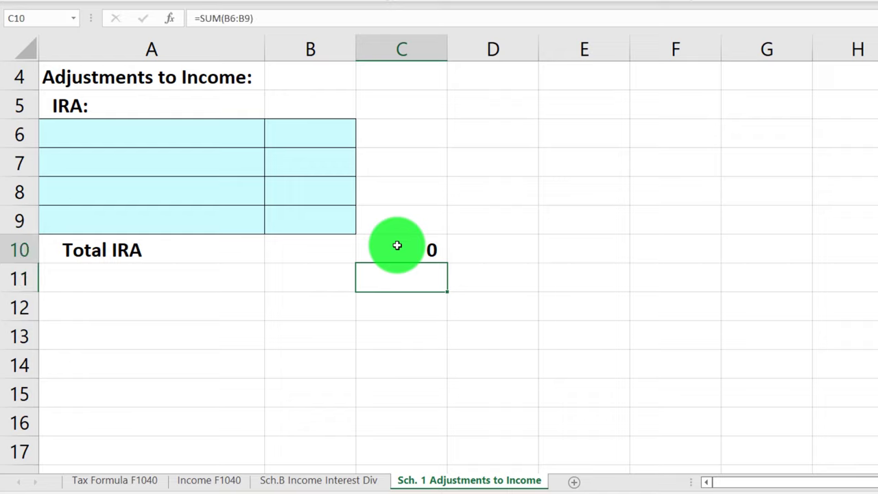
# Enter a test IRA amount of 1,000 in cell B6.
pyautogui.press('Up')
pyautogui.press('Up')
pyautogui.press('Up')
pyautogui.press('Up')
pyautogui.press('Up')
pyautogui.press('Left')
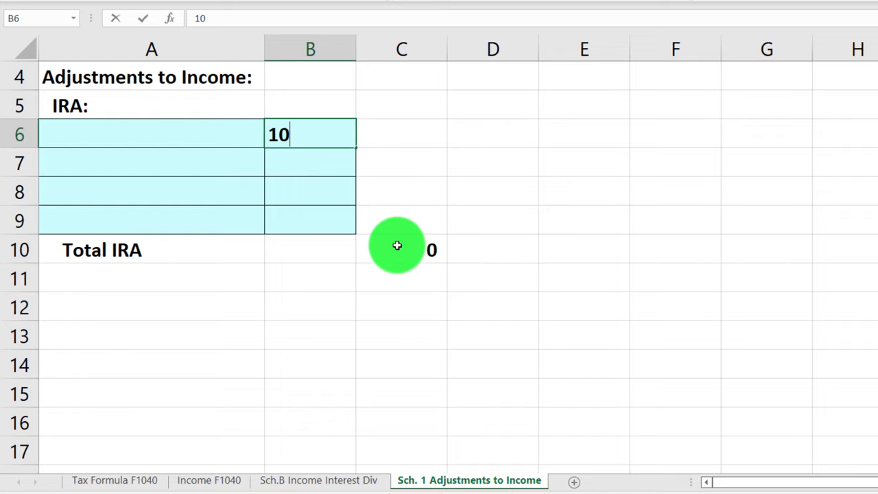
pyautogui.press('Return')
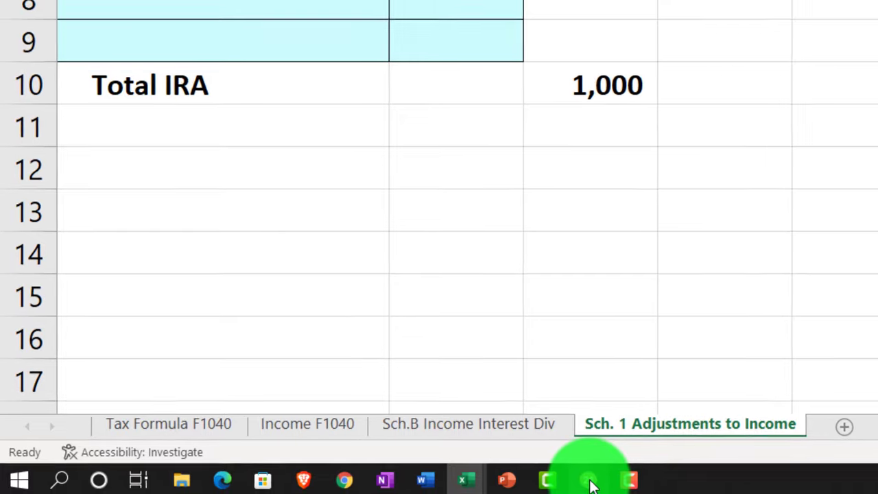
# Check the Schedule 1 adjustment lines in Lacerte, return to Excel, and enter the heading "Student Loan Interest" in cell A12.
pyautogui.click(590, 476)
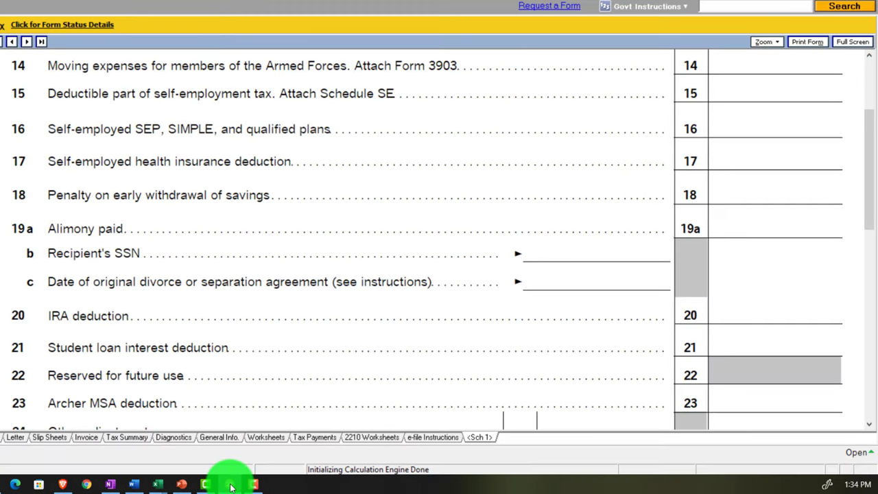
pyautogui.click(231, 487)
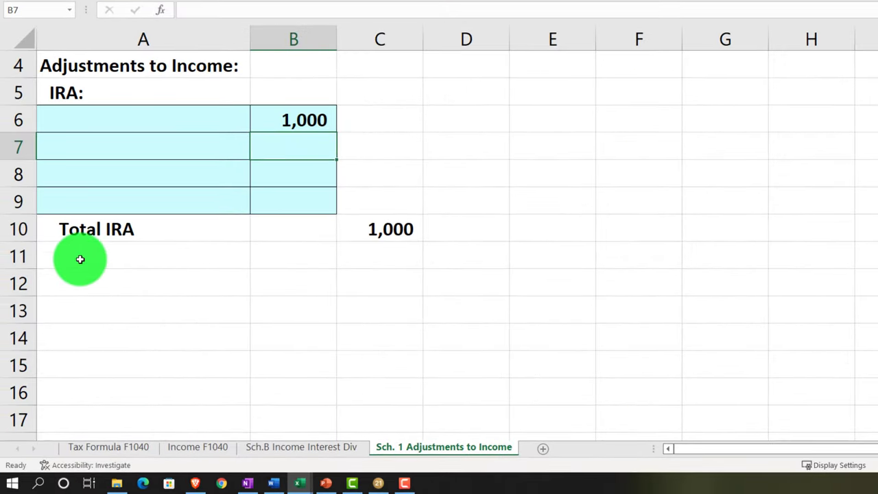
pyautogui.click(79, 259)
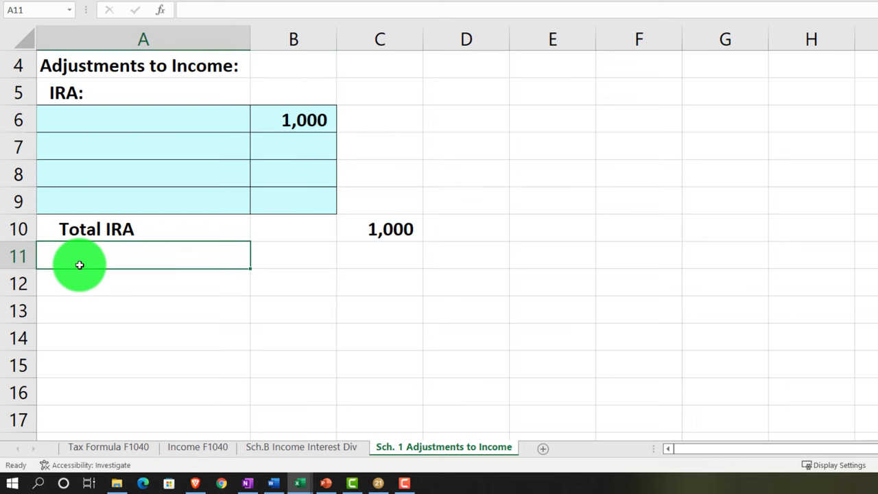
pyautogui.press('Return')
pyautogui.write('Student Loan Interest')
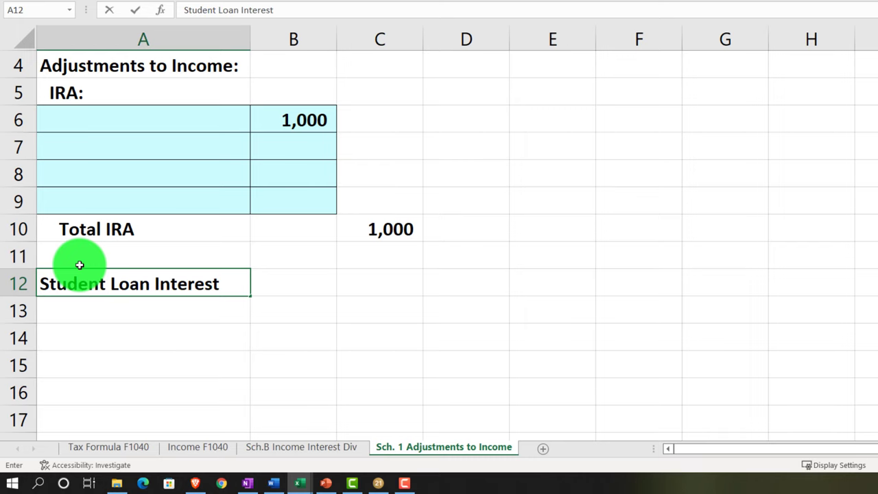
pyautogui.press('Return')
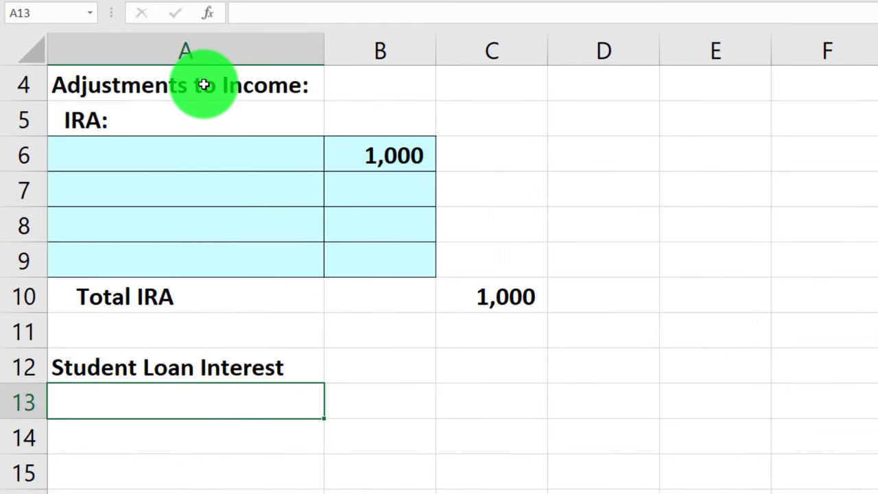
# Format the Adjustments to Income and IRA header range A4:B5 with black fill and white font.
pyautogui.moveTo(203, 84); pyautogui.dragTo(364, 113)
pyautogui.click(472, 167)
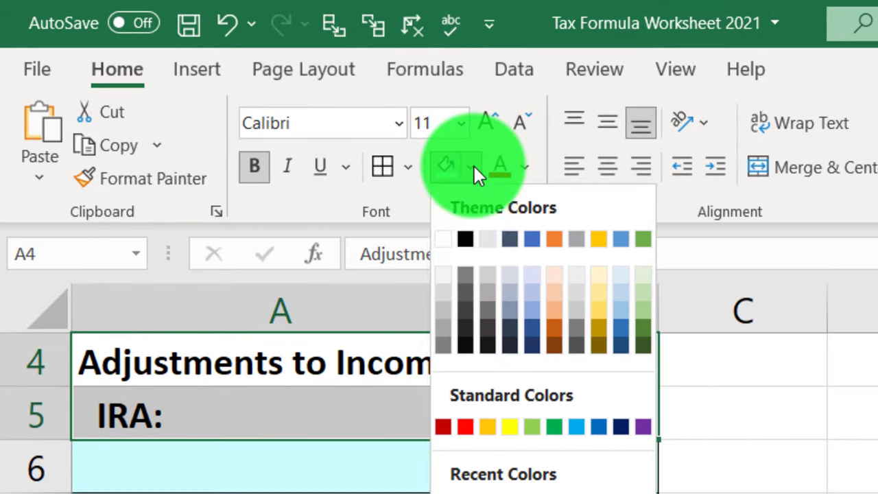
pyautogui.click(465, 238)
pyautogui.click(525, 166)
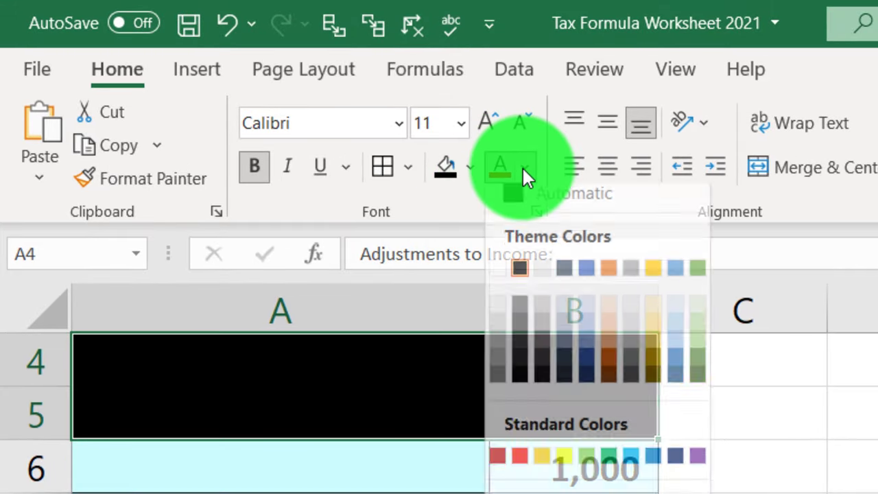
pyautogui.click(503, 280)
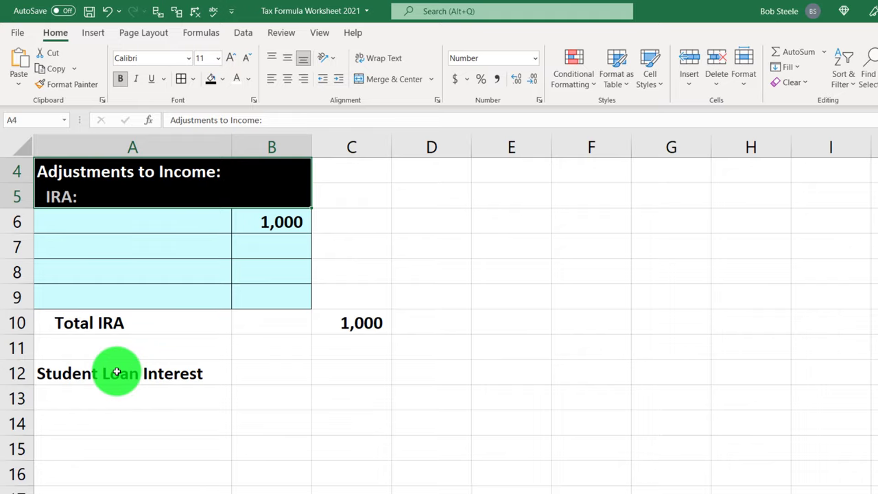
# Apply the same black fill and white font to the Student Loan Interest header A12:B12.
pyautogui.moveTo(117, 372); pyautogui.dragTo(241, 367)
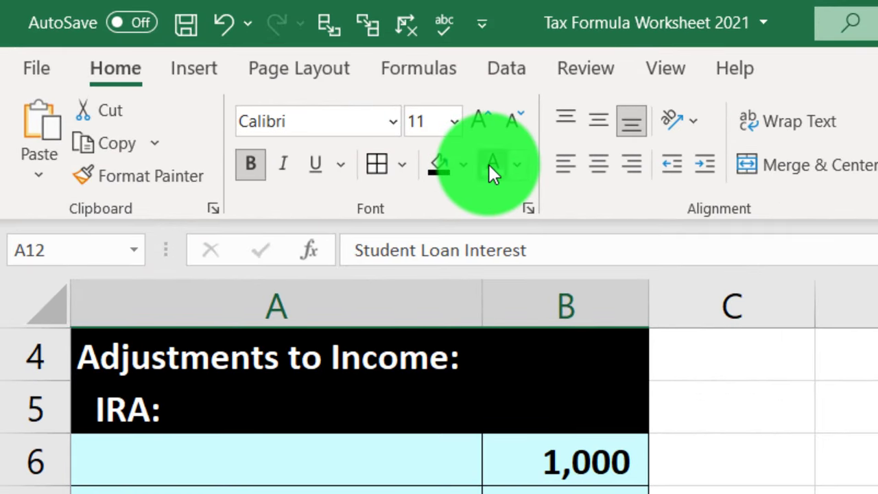
pyautogui.click(493, 172)
pyautogui.click(155, 442)
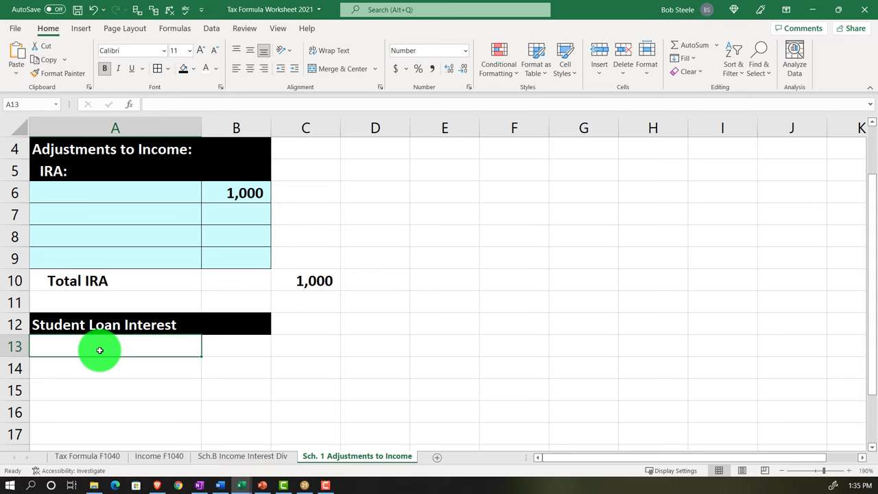
# Apply all borders and the recent light blue fill to the student loan input range A13:B17.
pyautogui.moveTo(99, 350); pyautogui.dragTo(215, 437)
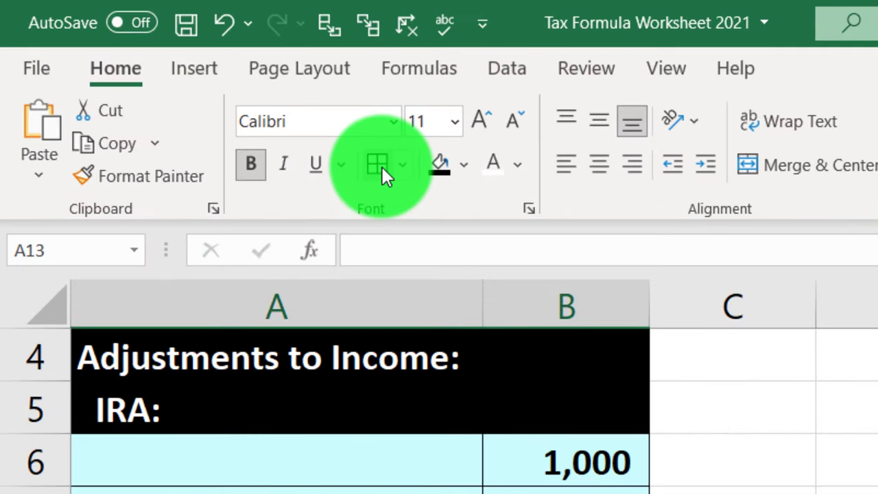
pyautogui.click(464, 163)
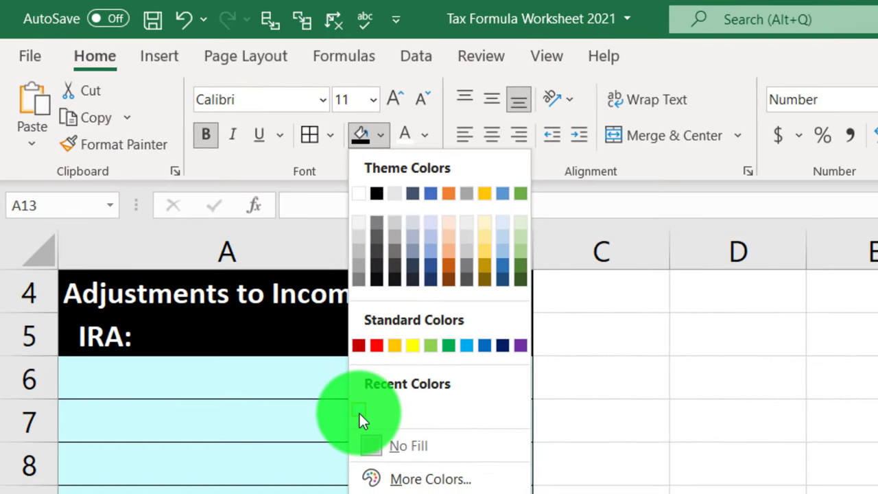
pyautogui.click(359, 412)
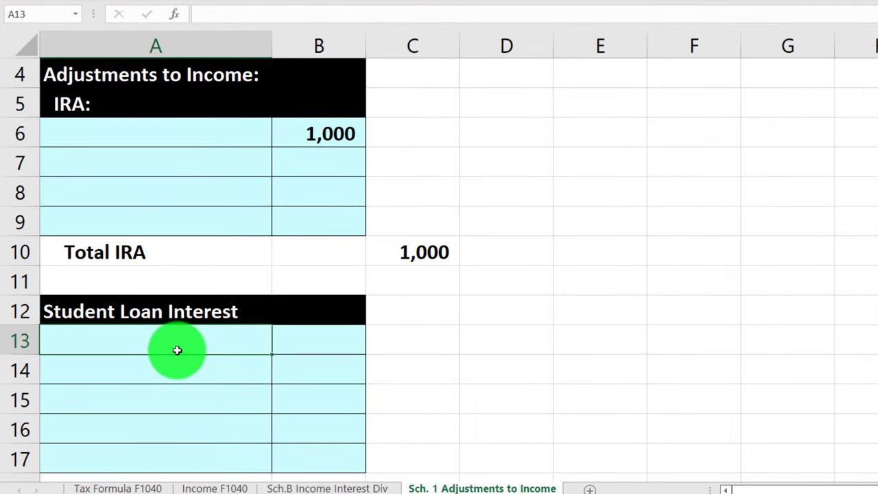
# Enter a test student loan interest amount of 200 in cell B13.
pyautogui.click(305, 339)
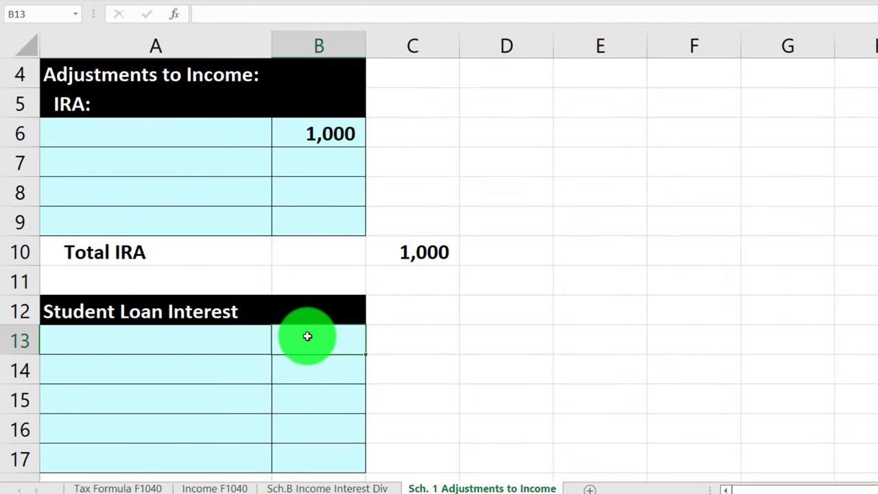
pyautogui.press('Return')
pyautogui.press('Return')
pyautogui.press('Return')
pyautogui.press('Return')
pyautogui.press('Return')
pyautogui.press('Return')
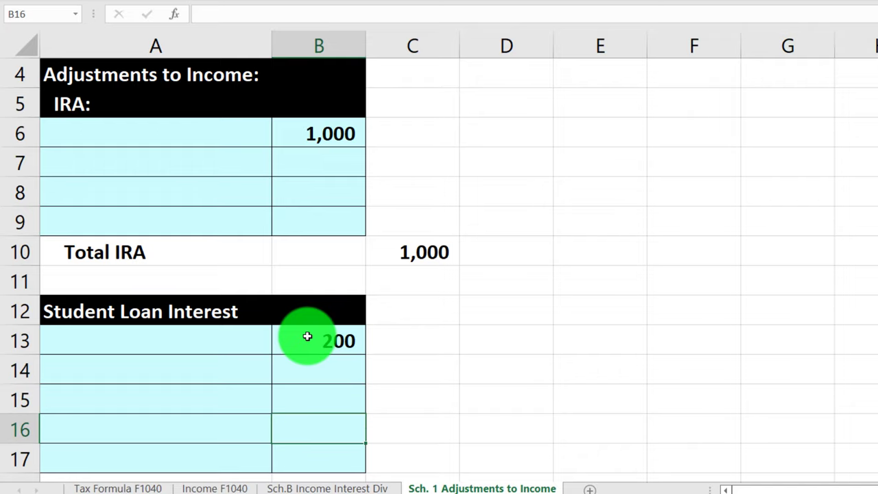
# Enter the label "Totol student loan interest" in cell A18 and indent it one level.
pyautogui.press('Left')
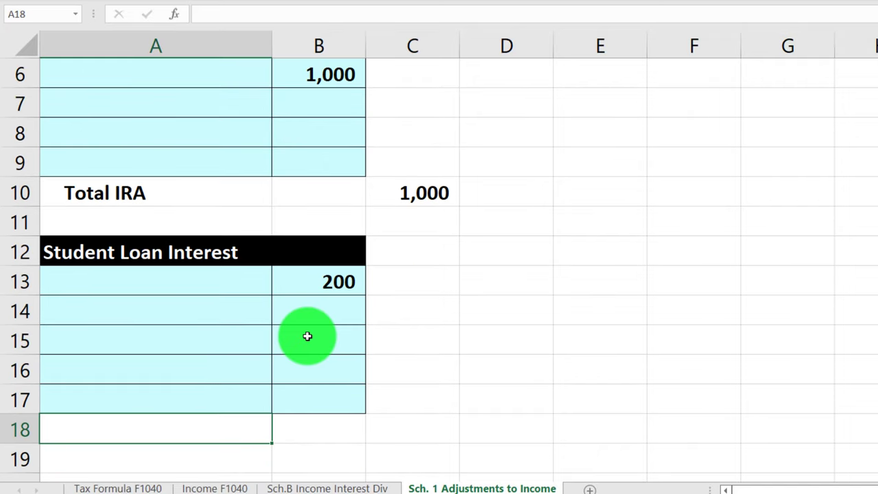
pyautogui.write('Tital')
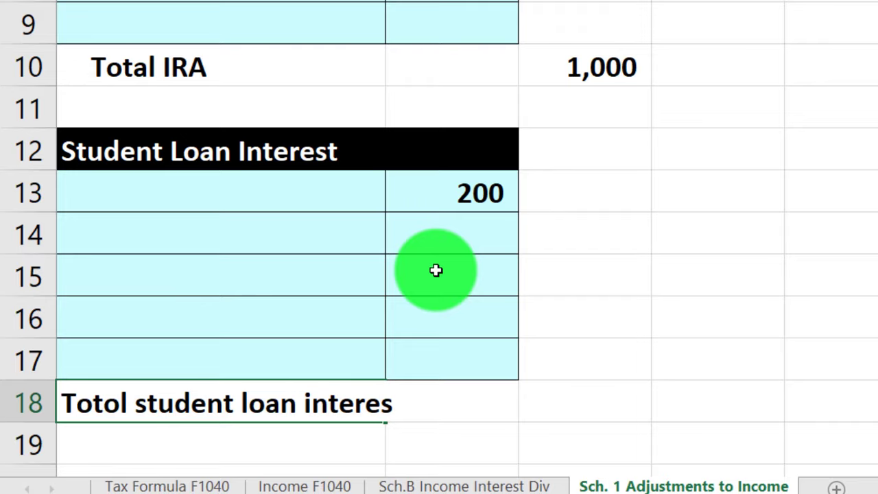
pyautogui.write('t')
pyautogui.press('Return')
pyautogui.press('Up')
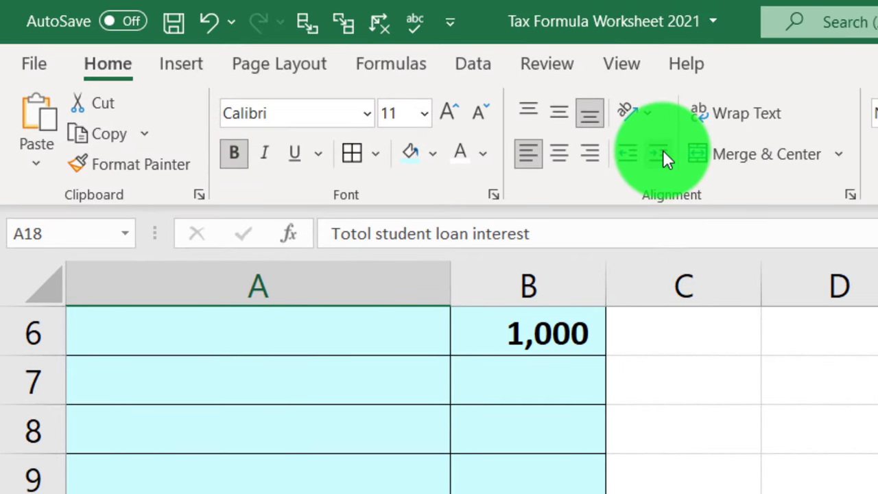
pyautogui.click(663, 149)
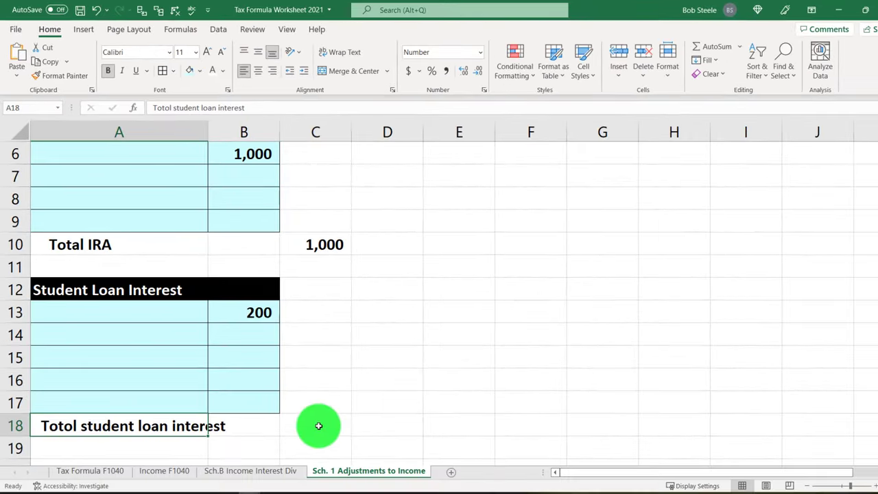
# Total the student loan interest amounts B13:B17 with a SUM formula in cell C18.
pyautogui.click(319, 426)
pyautogui.write('=sum(')
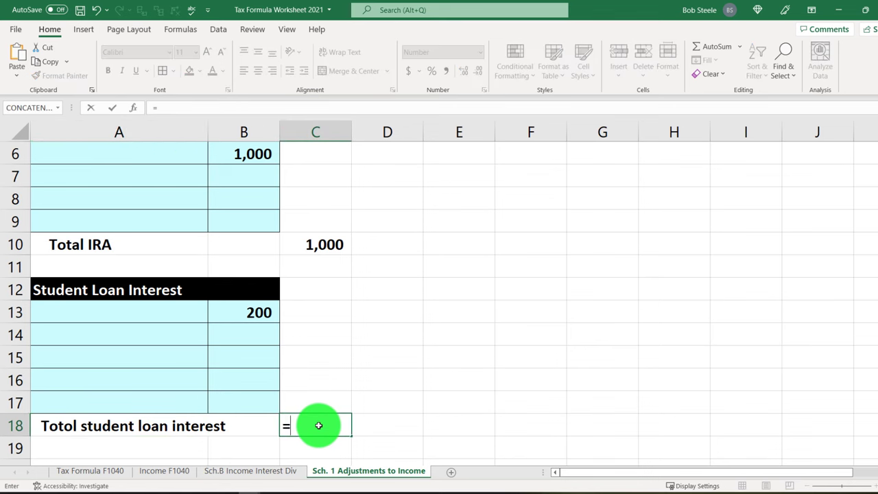
pyautogui.press('Left')
pyautogui.press('Up')
pyautogui.hotkey('shift', 'Up')
pyautogui.hotkey('shift', 'Up')
pyautogui.hotkey('shift', 'Up')
pyautogui.hotkey('shift', 'Up')
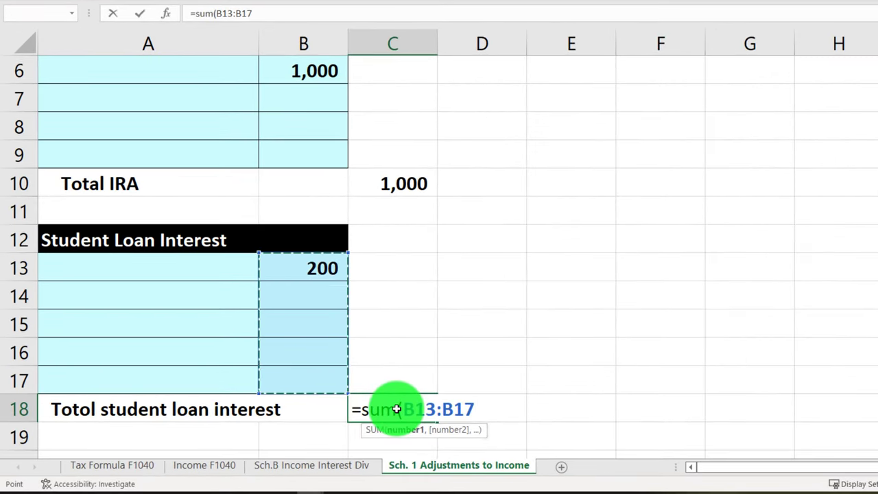
pyautogui.press('Return')
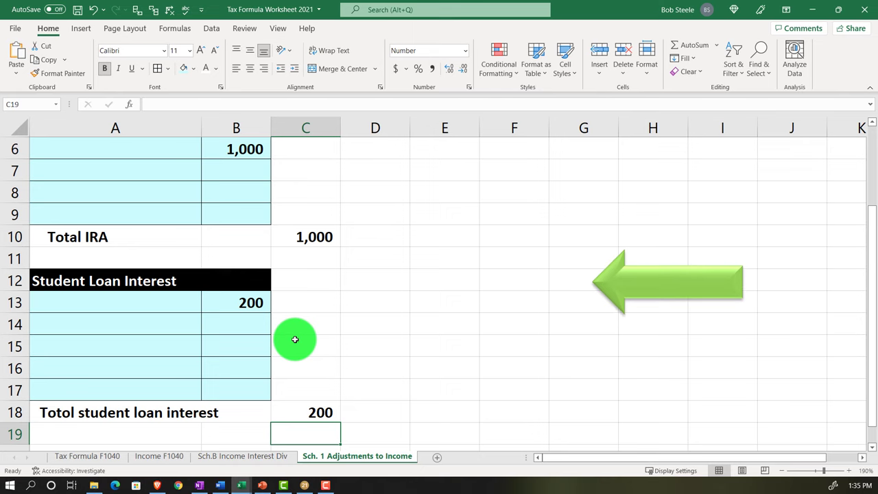
# Enter the label "Total adjustments to income" in cell A20 below the student loan interest section.
pyautogui.scroll(1, 295, 339)
pyautogui.scroll(-3, 295, 339)
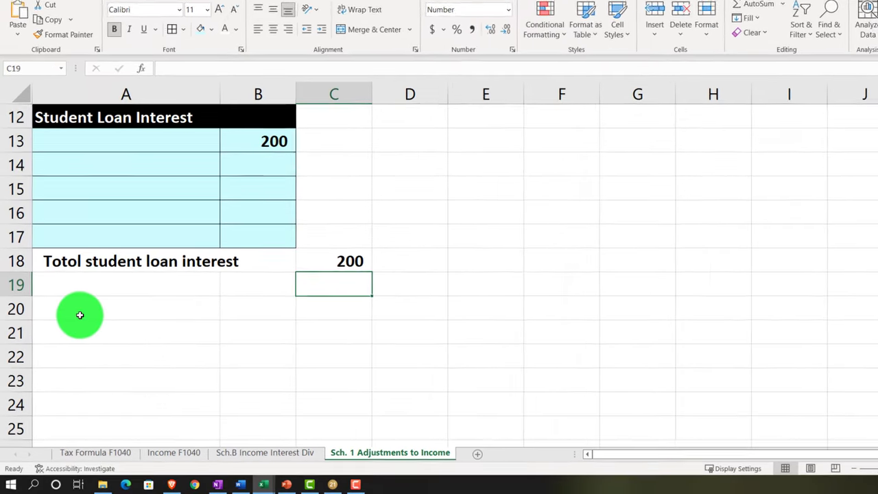
pyautogui.click(73, 330)
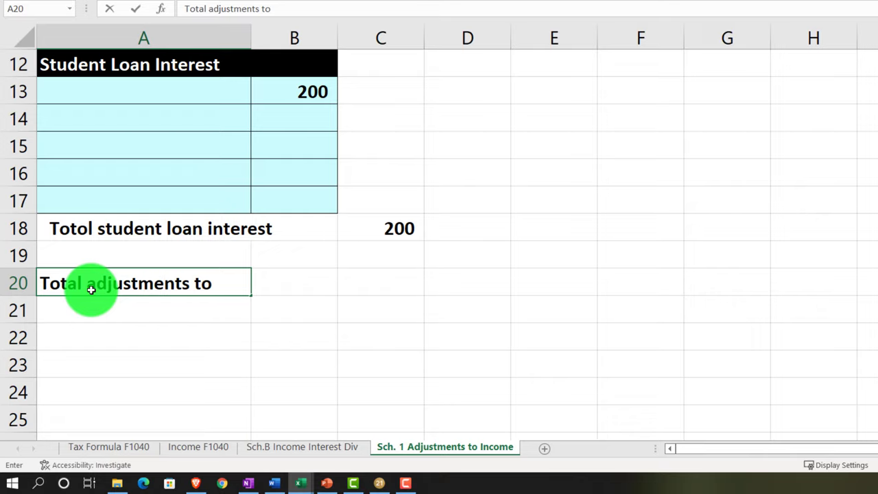
pyautogui.press('Tab')
pyautogui.press('Tab')
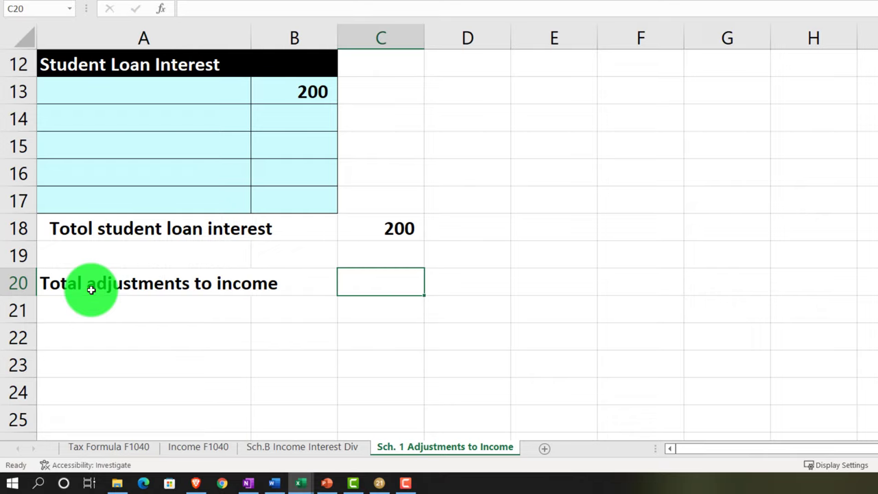
# Total the IRA and student loan interest adjustments in cell C20 with a SUM formula over C8:C19.
pyautogui.write('=sum(')
pyautogui.press('Up')
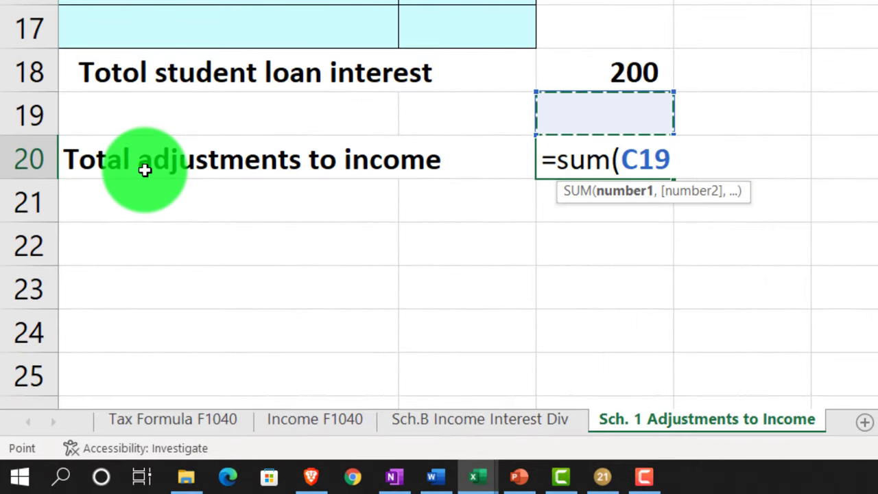
pyautogui.hotkey('shift', 'Up')
pyautogui.hotkey('shift', 'Up')
pyautogui.hotkey('shift', 'Up')
pyautogui.hotkey('shift', 'Up')
pyautogui.hotkey('shift', 'Up')
pyautogui.hotkey('shift', 'Up')
pyautogui.hotkey('shift', 'Up')
pyautogui.hotkey('shift', 'Up')
pyautogui.hotkey('shift', 'Up')
pyautogui.hotkey('shift', 'Up')
pyautogui.hotkey('shift', 'Up')
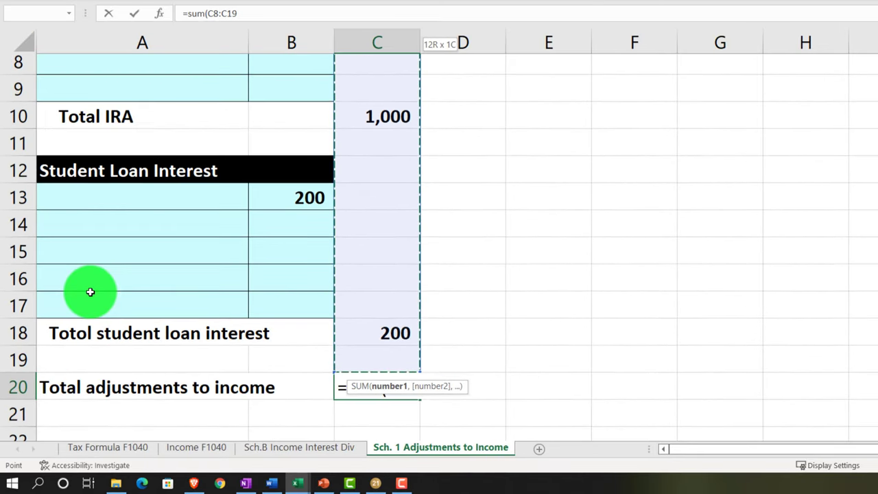
pyautogui.press('Return')
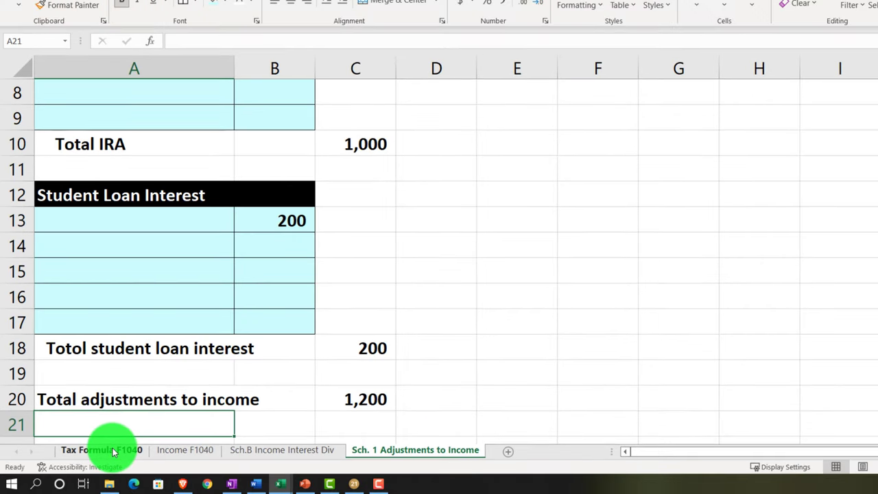
# Link the Adjustments to Income amount in D3 of the Tax Formula F1040 sheet to the total in C20 of Sch. 1 Adjustments to Income.
pyautogui.click(120, 447)
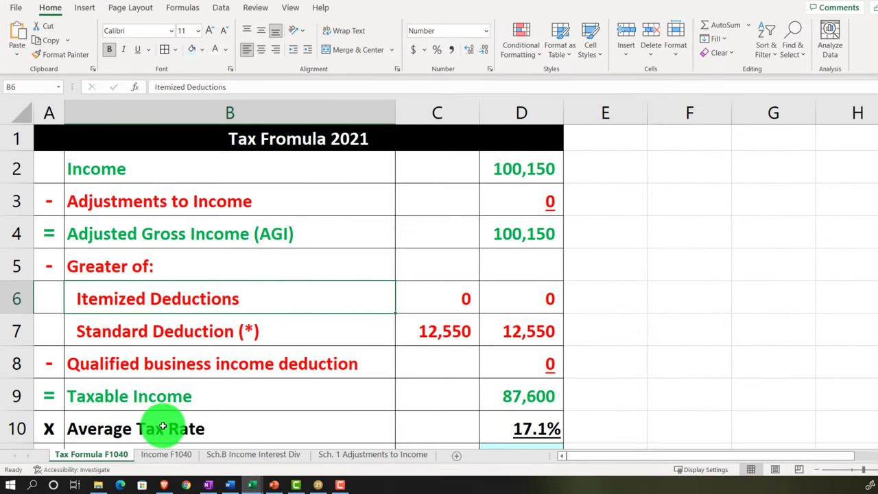
pyautogui.click(508, 202)
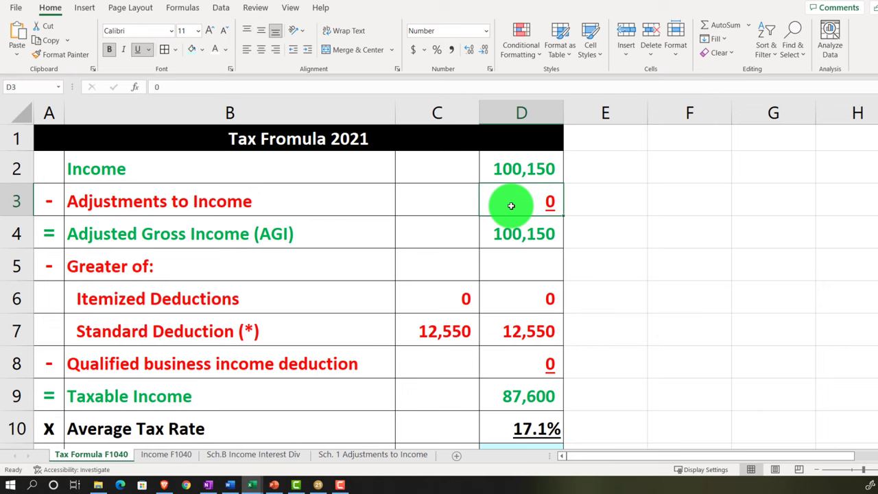
pyautogui.write('=')
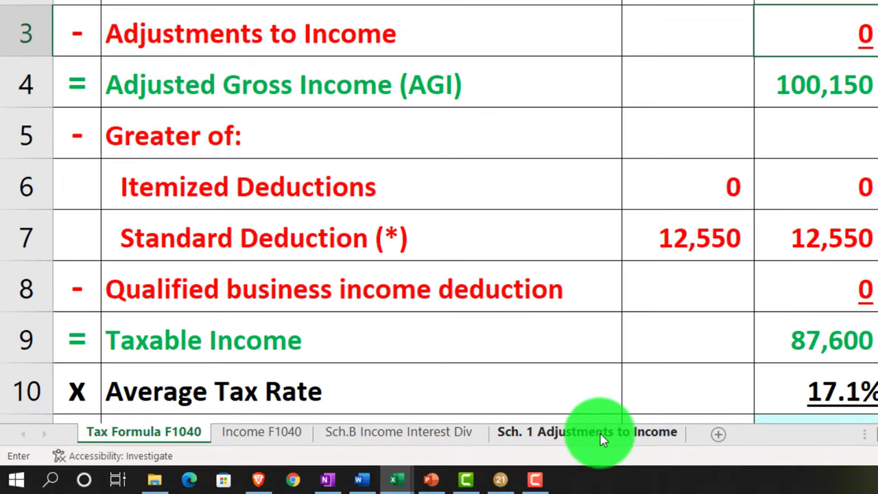
pyautogui.click(380, 455)
pyautogui.click(508, 360)
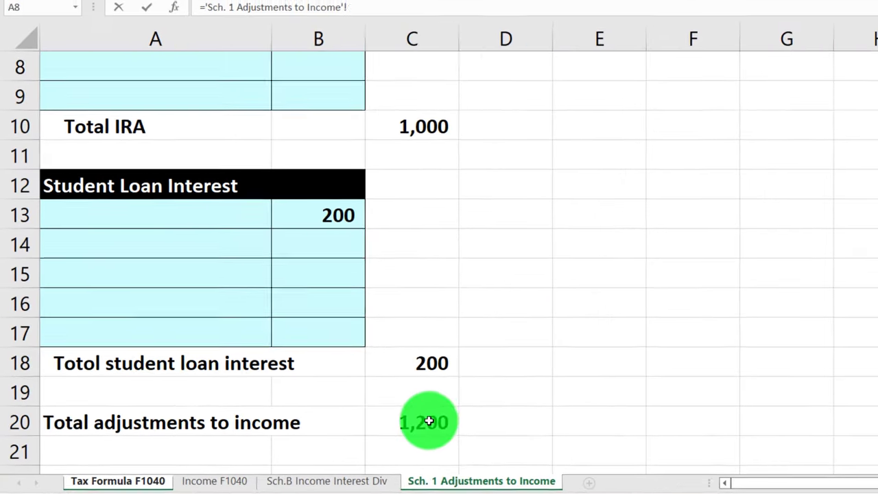
pyautogui.press('Return')
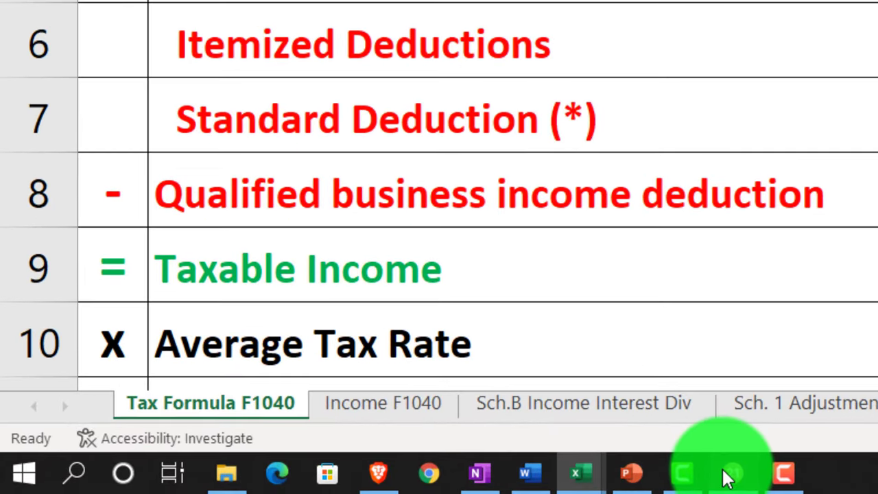
# Switch to Lacerte and, from the Schedule 1 IRA deduction line, enter 1000 as the taxpayer's traditional IRA contributions.
pyautogui.click(385, 483)
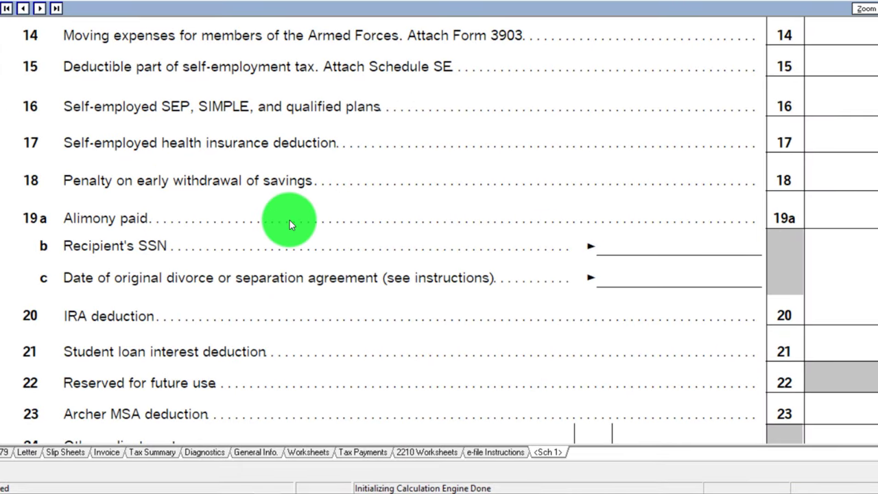
pyautogui.scroll(3, 290, 220)
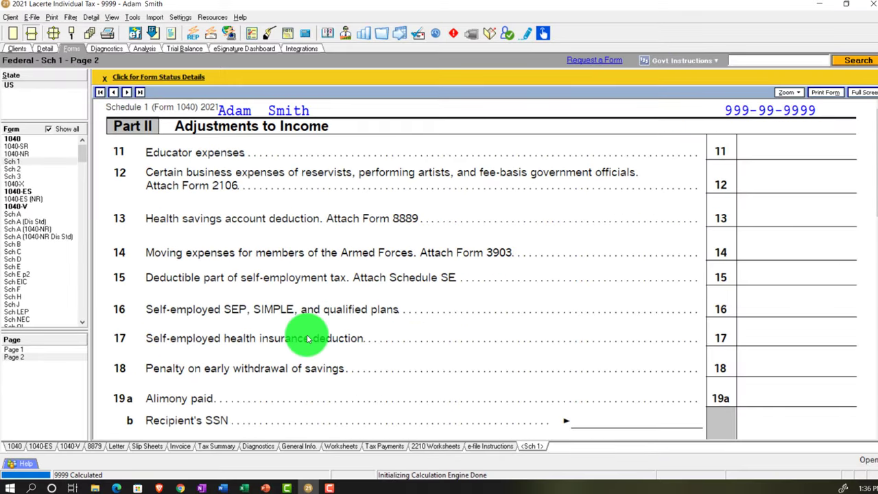
pyautogui.scroll(-5, 305, 336)
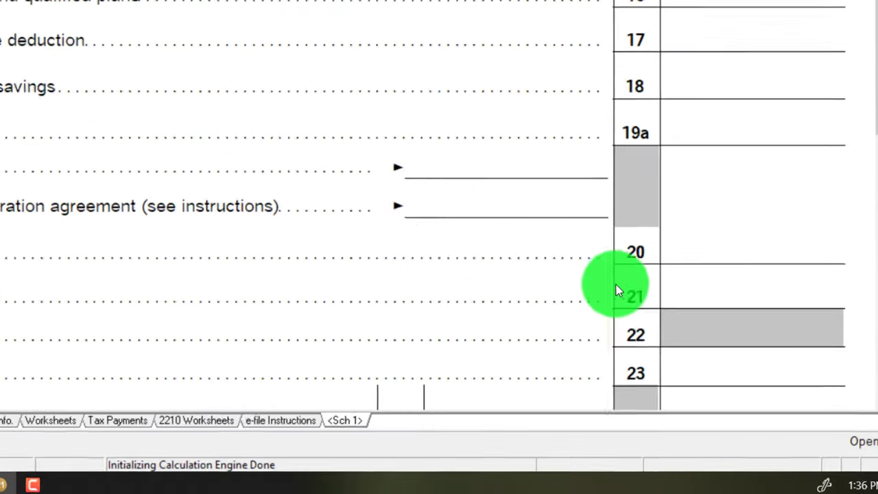
pyautogui.rightClick(664, 219)
pyautogui.click(679, 234)
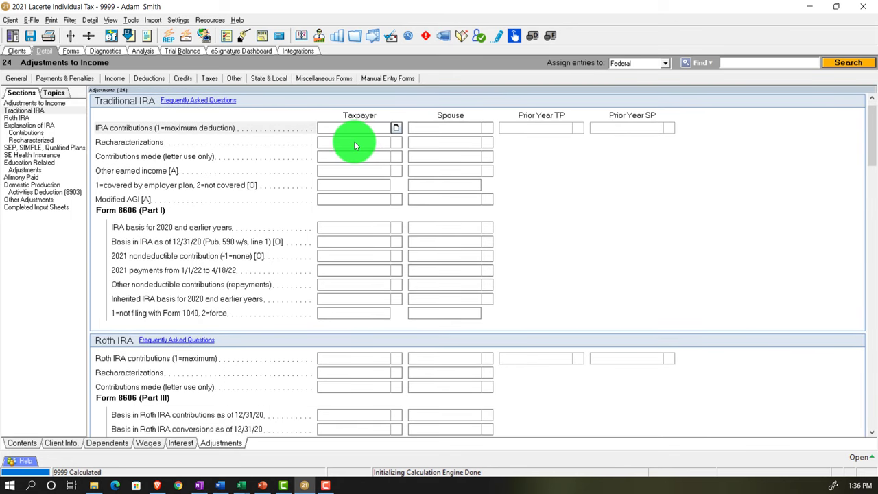
pyautogui.write('1000')
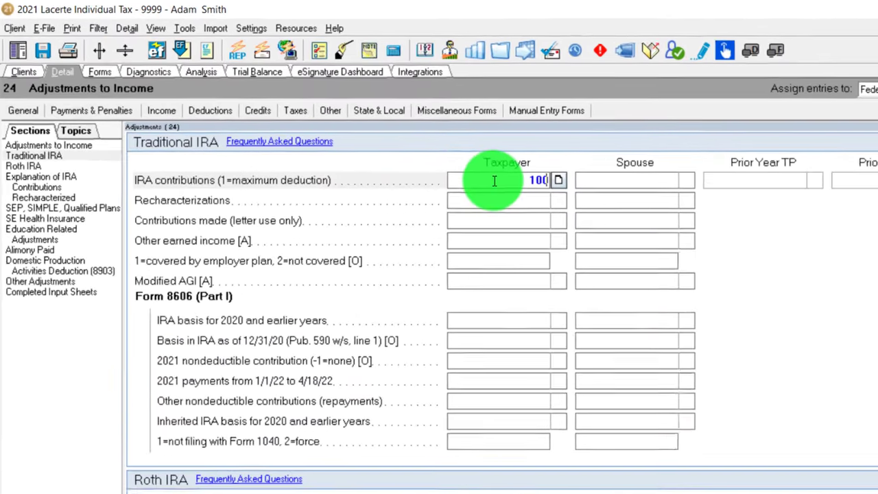
# Commit the taxpayer's Traditional IRA contribution of 1,000 and check the adjustment on Schedule 1 and Form 1040.
pyautogui.press('Return')
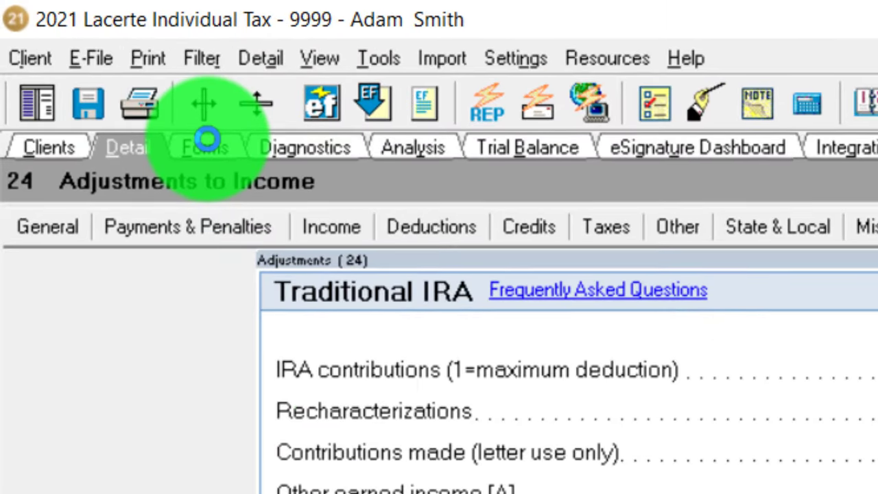
pyautogui.click(107, 77)
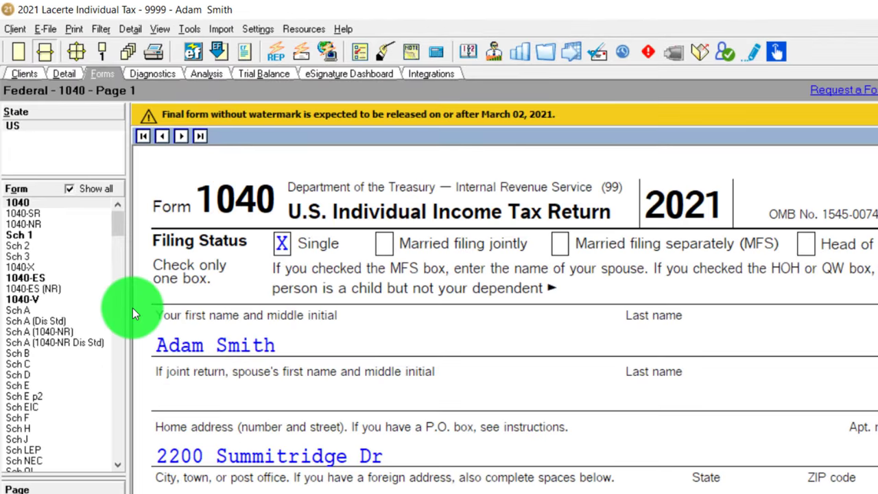
pyautogui.click(39, 240)
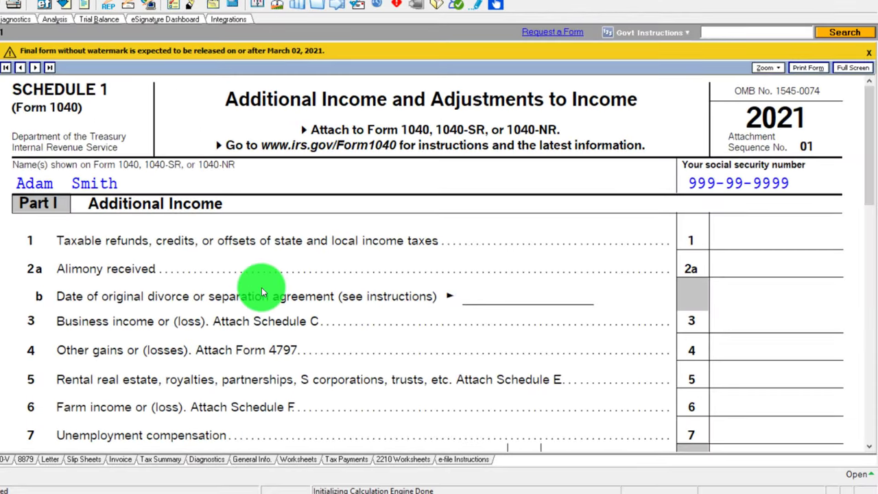
pyautogui.scroll(-3, 206, 294)
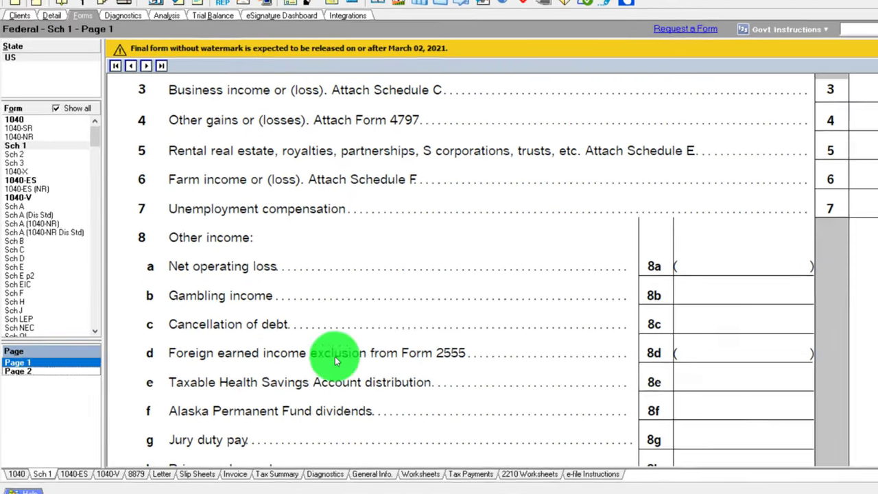
pyautogui.scroll(-5, 364, 357)
pyautogui.scroll(-10, 785, 244)
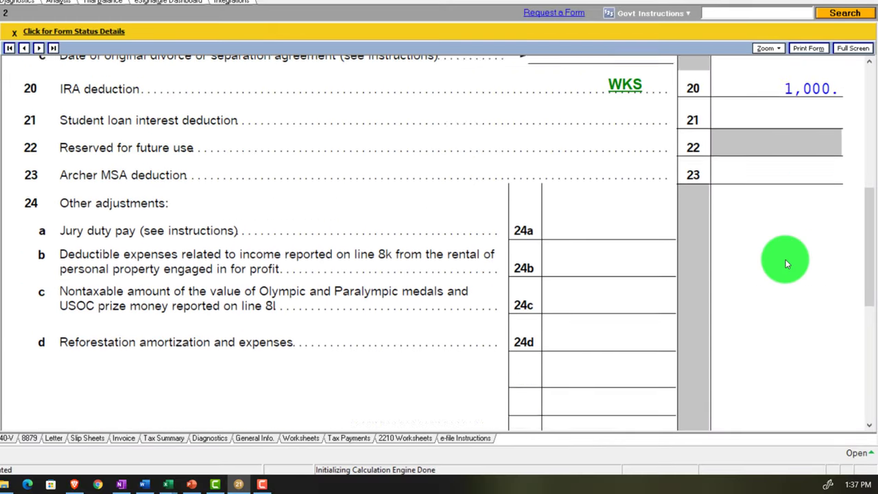
pyautogui.scroll(-3, 787, 263)
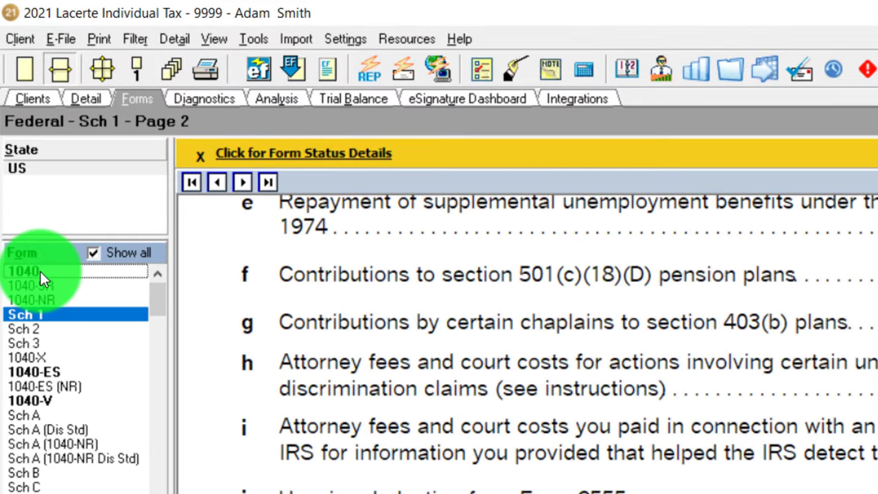
pyautogui.click(40, 273)
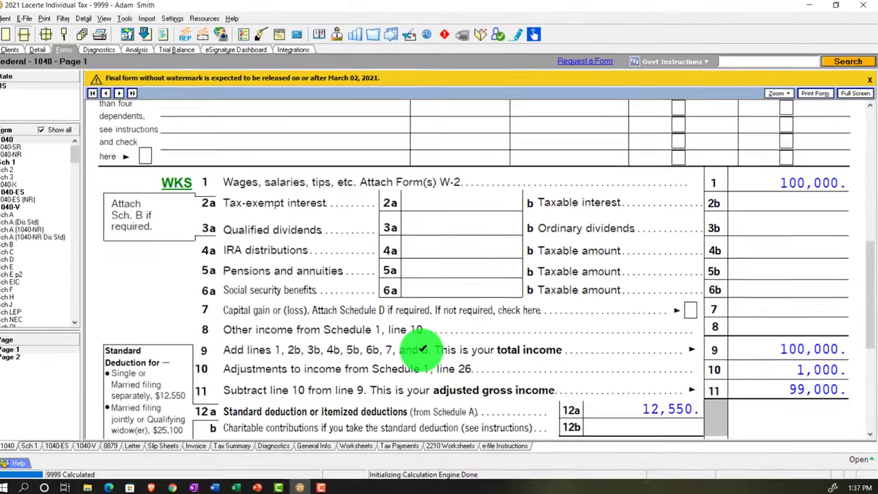
pyautogui.scroll(-1, 372, 347)
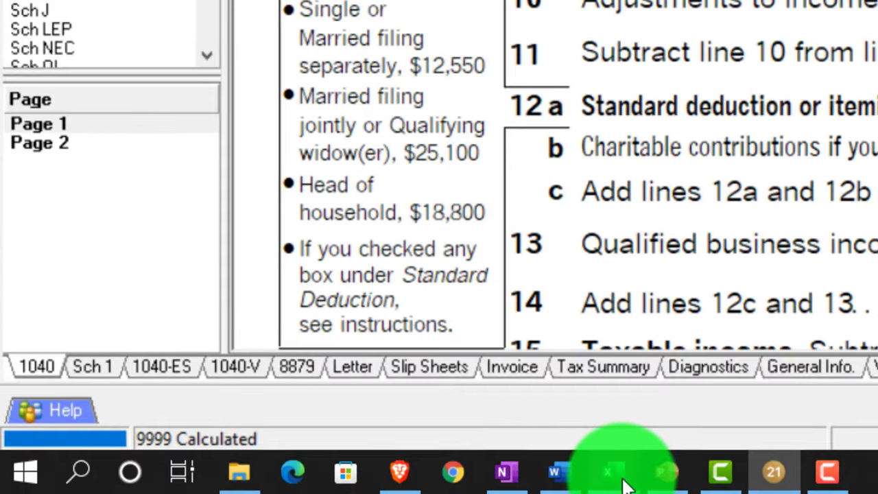
# Switch to the Tax Formula Worksheet 2021 workbook in Excel and review the Tax Formula F1040 and Income F1040 sheets.
pyautogui.moveTo(244, 489)
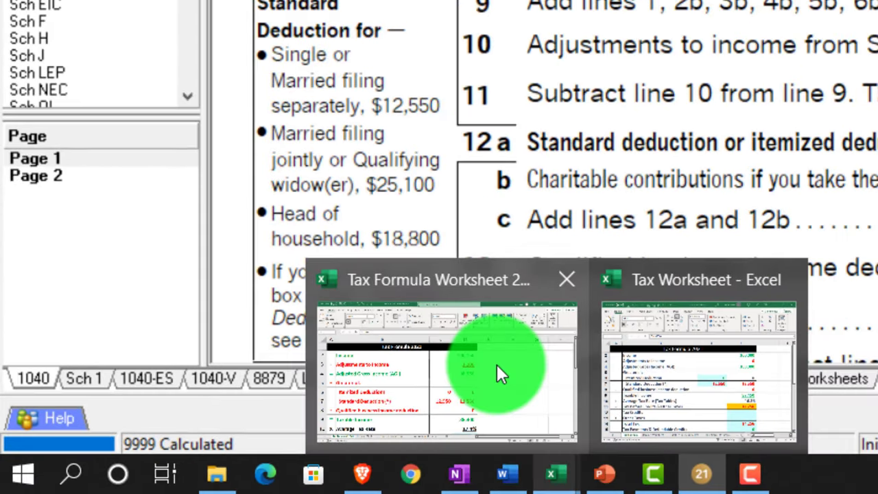
pyautogui.click(548, 366)
pyautogui.scroll(-1, 352, 282)
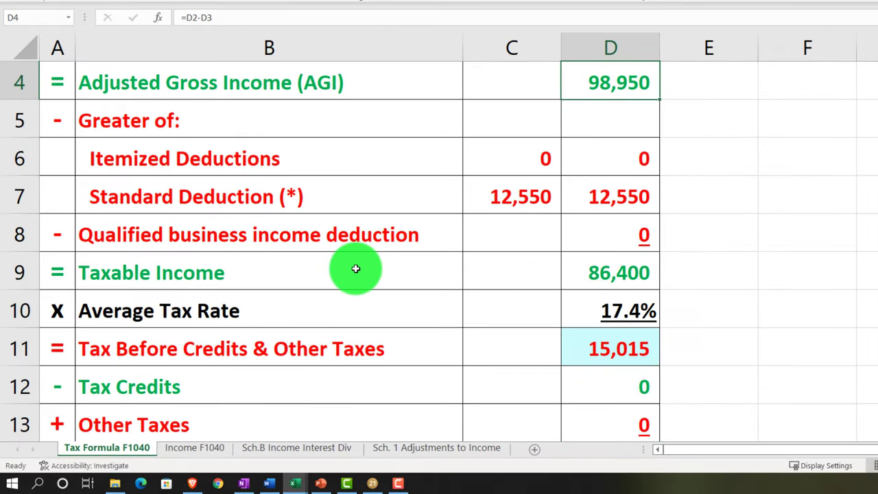
pyautogui.scroll(1, 354, 269)
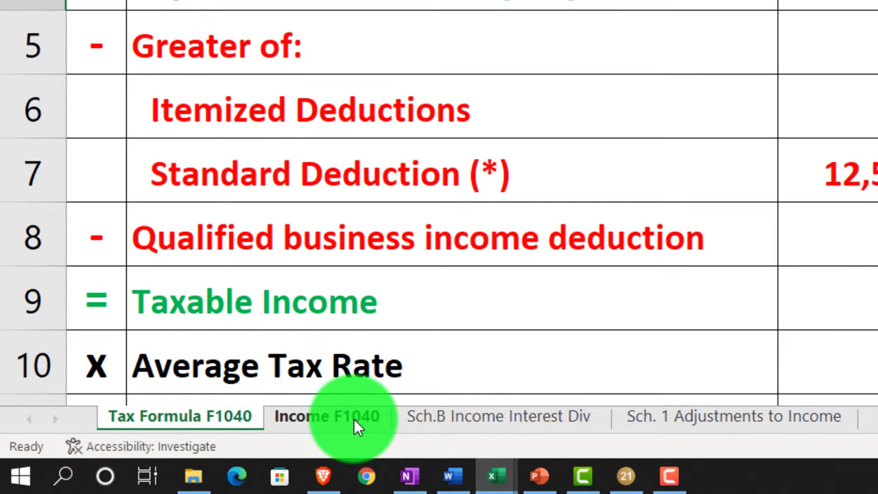
pyautogui.click(349, 418)
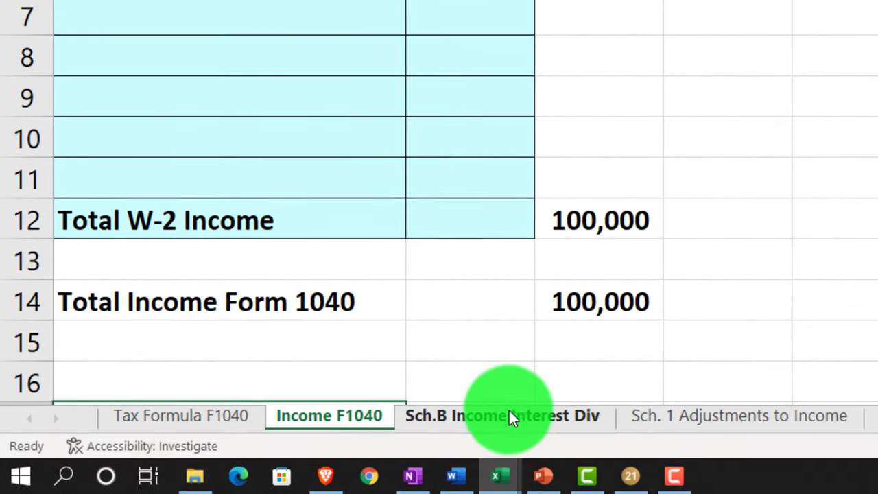
# Clear the interest and dividend amounts on the Sch.B Income Interest Div sheet.
pyautogui.click(298, 447)
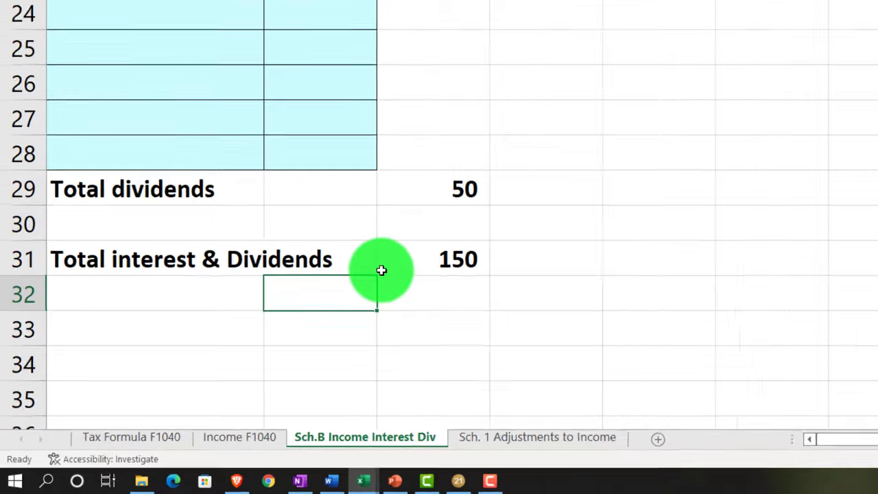
pyautogui.scroll(3, 381, 271)
pyautogui.click(254, 131)
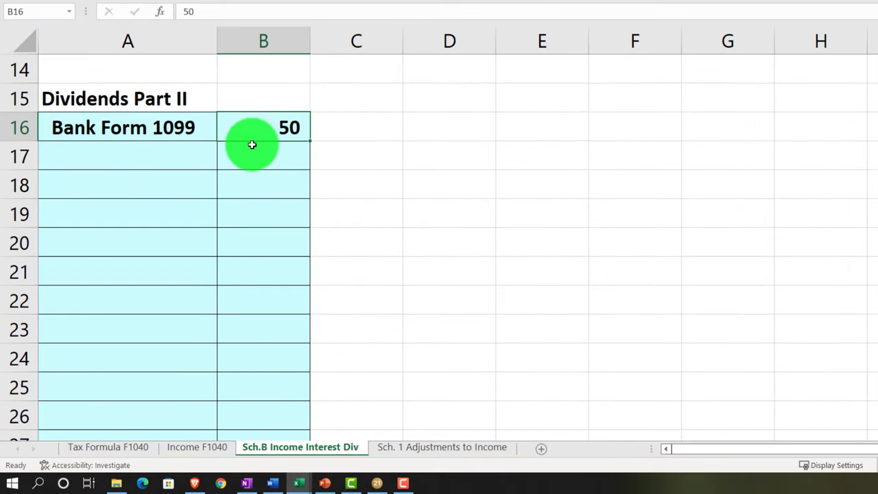
pyautogui.press('Delete')
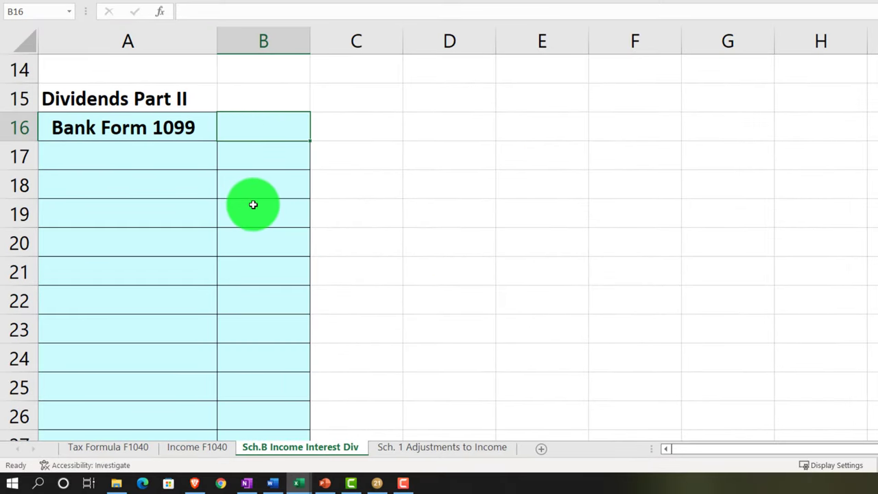
pyautogui.scroll(4, 252, 204)
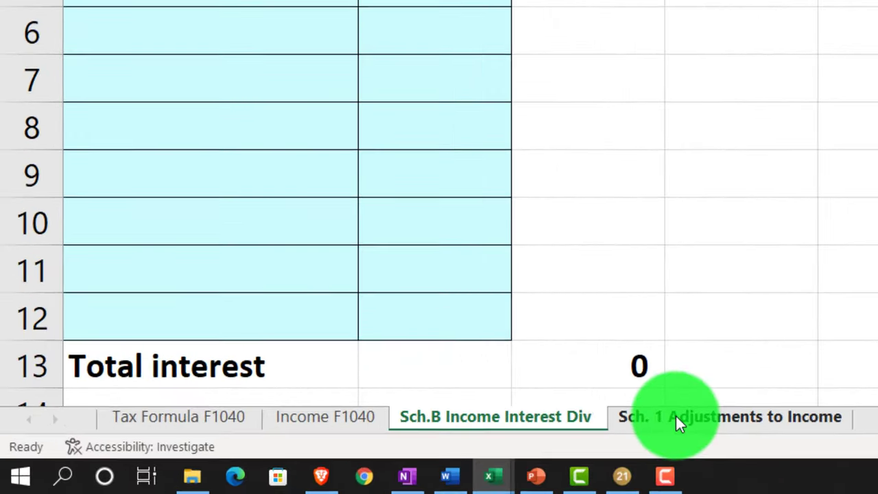
# Clear the student loan interest and IRA amounts on the Sch. 1 Adjustments to Income sheet.
pyautogui.click(411, 448)
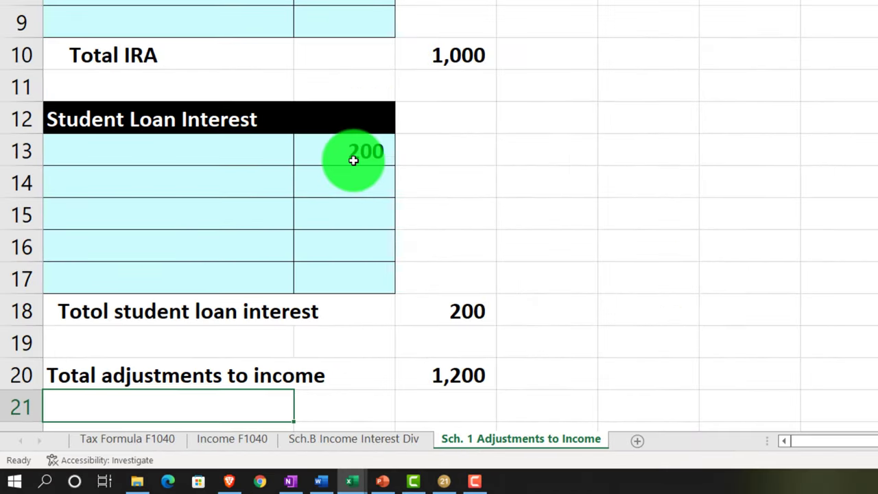
pyautogui.click(353, 159)
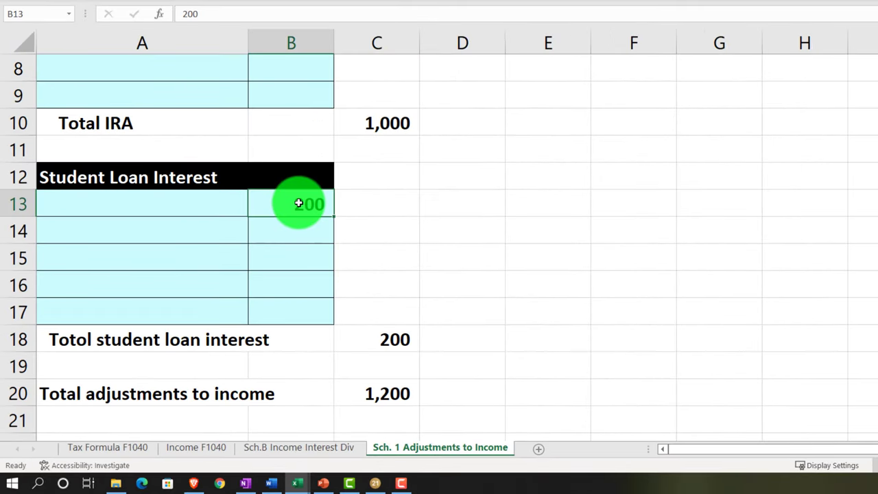
pyautogui.press('Delete')
pyautogui.scroll(3, 296, 209)
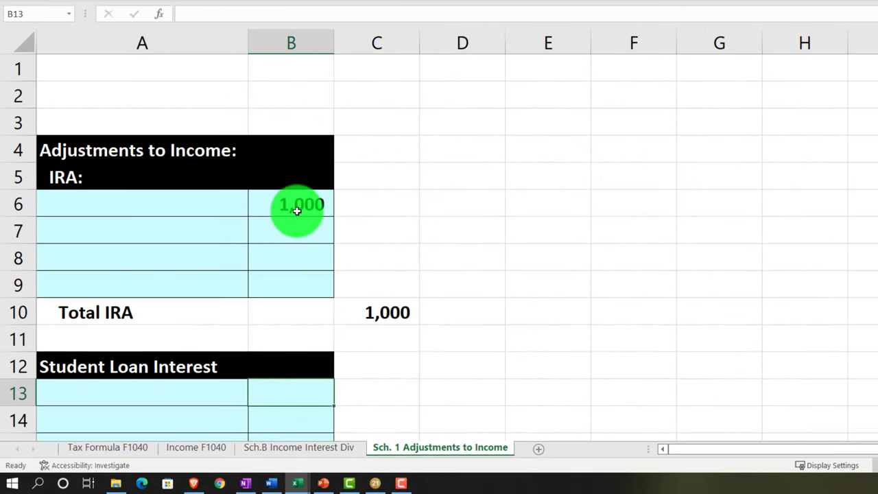
pyautogui.click(296, 211)
pyautogui.press('Delete')
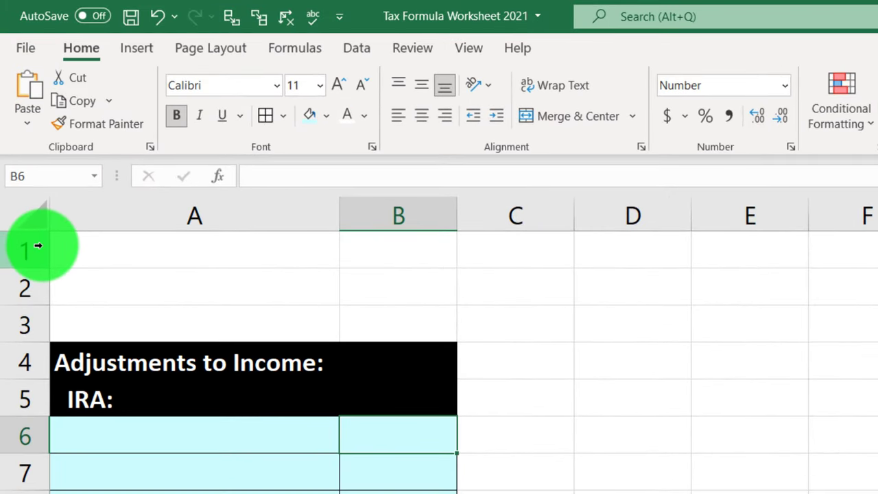
# Delete empty rows 1 to 3 above the Adjustments to Income heading.
pyautogui.moveTo(38, 245); pyautogui.dragTo(37, 326)
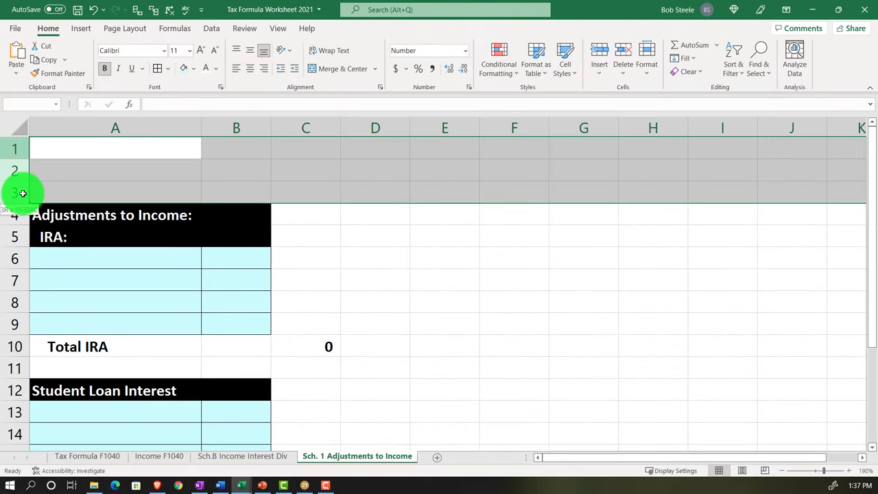
pyautogui.rightClick(79, 175)
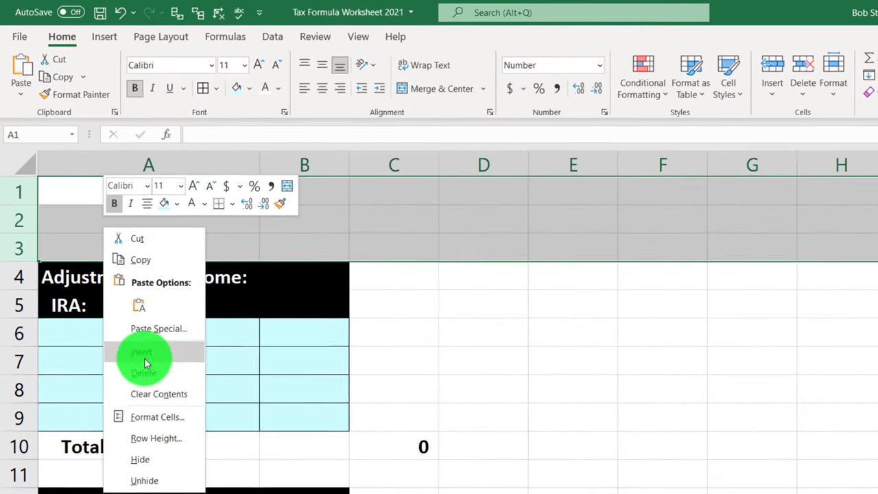
pyautogui.click(145, 373)
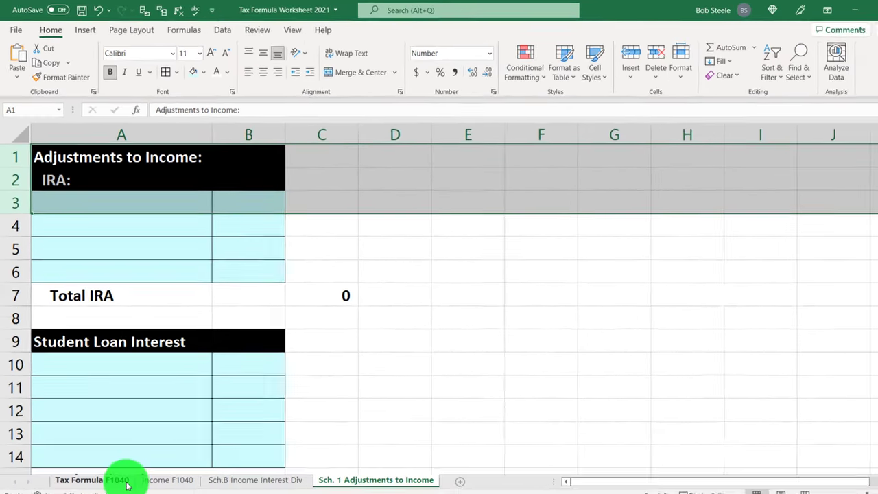
# On the Tax Formula F1040 sheet, examine the itemized and standard deduction cells and the standard deduction table they reference.
pyautogui.click(147, 480)
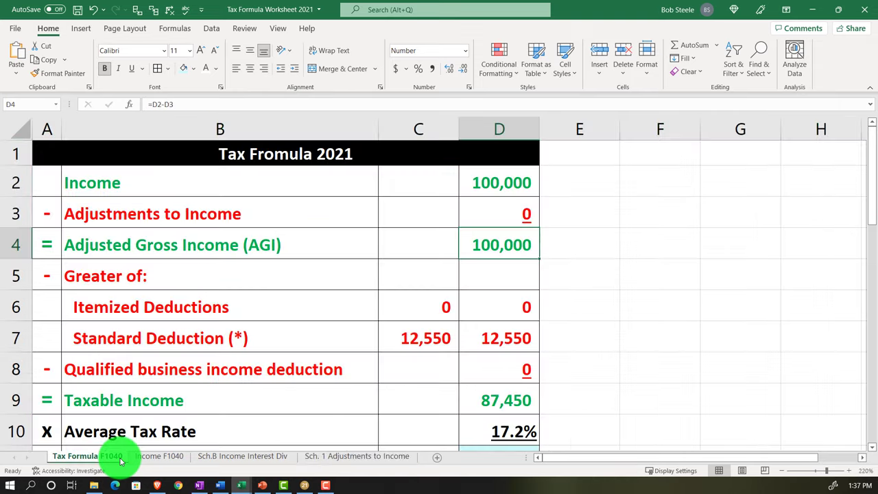
pyautogui.click(149, 280)
pyautogui.click(169, 307)
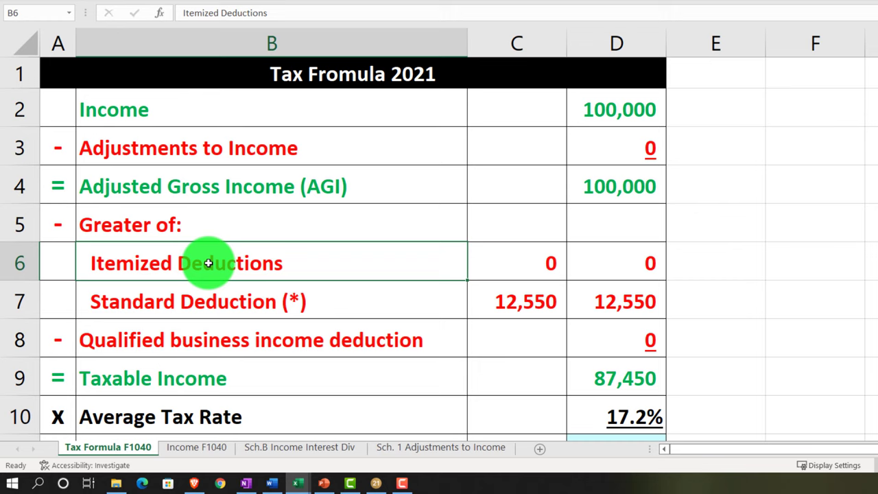
pyautogui.press('Right')
pyautogui.press('Right')
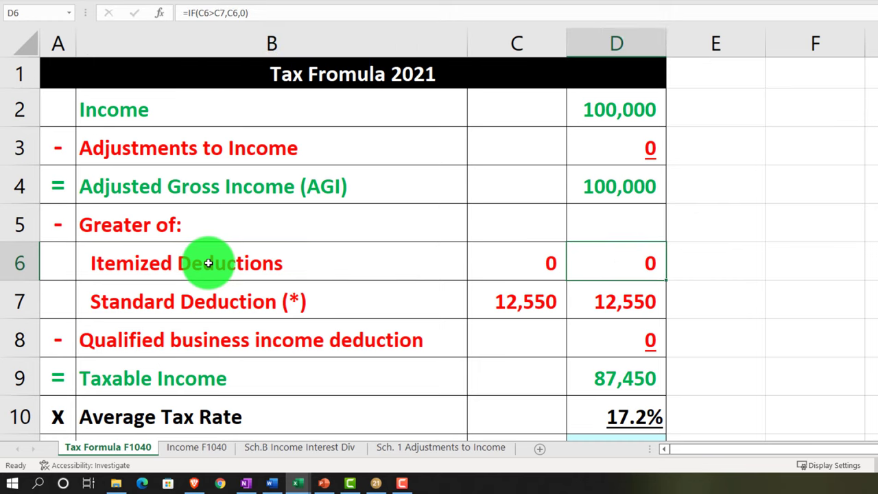
pyautogui.press('Left')
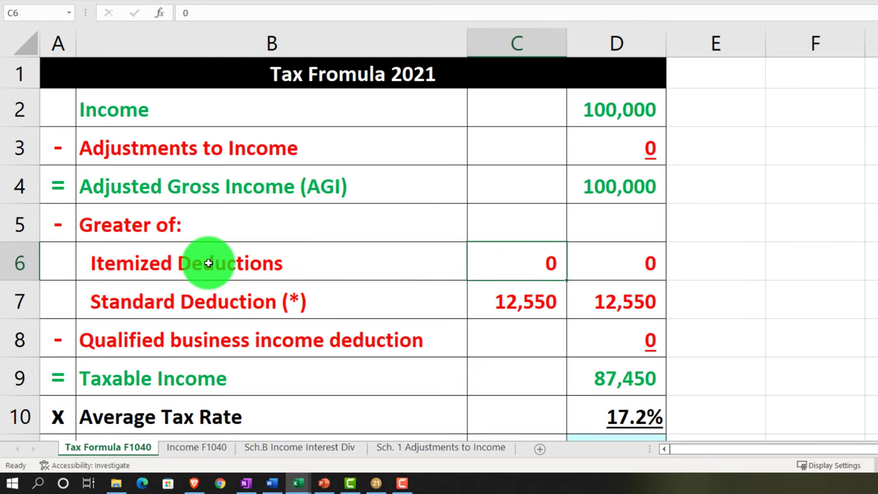
pyautogui.click(521, 288)
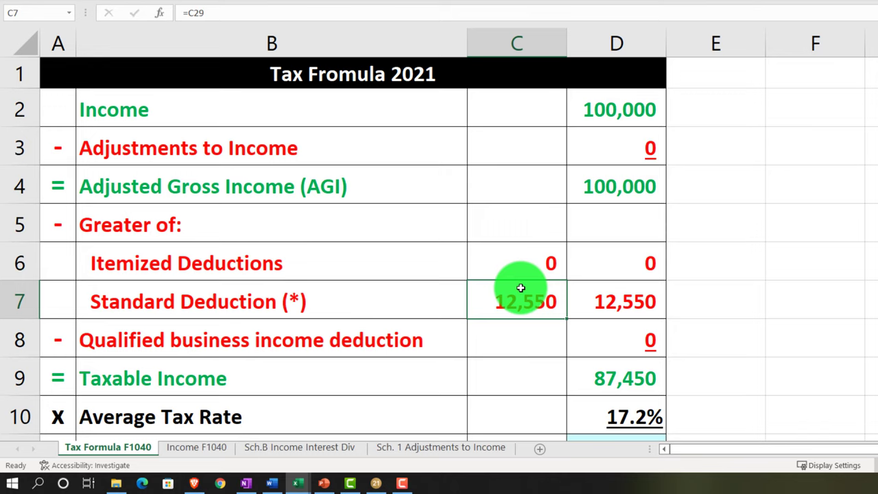
pyautogui.scroll(-7, 521, 288)
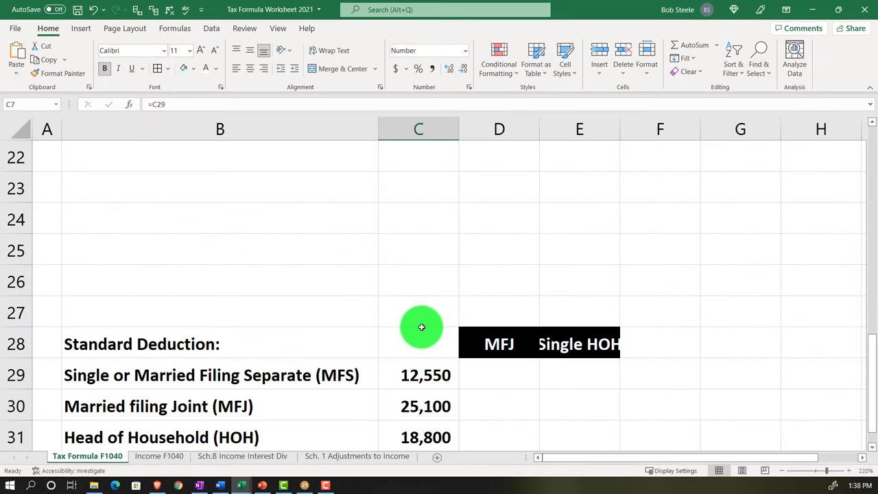
pyautogui.scroll(7, 422, 327)
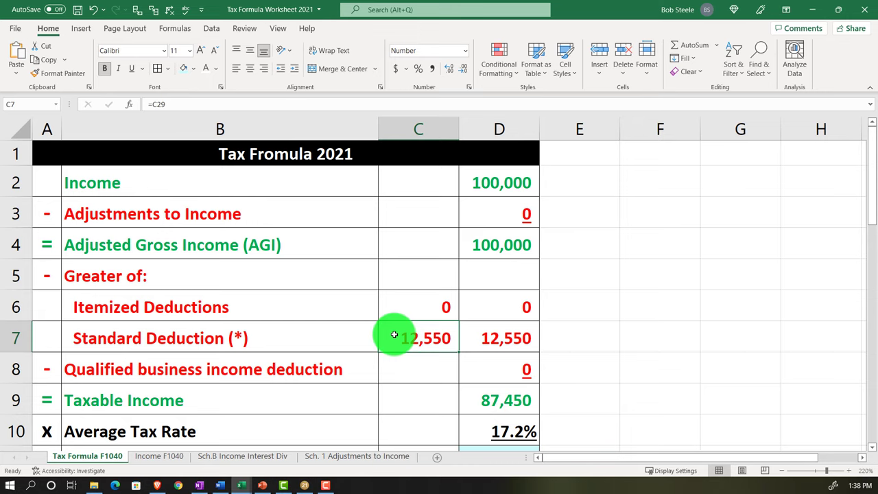
# Fill the standard deduction cell C7 with light blue and select the itemized deductions cell C6.
pyautogui.rightClick(407, 333)
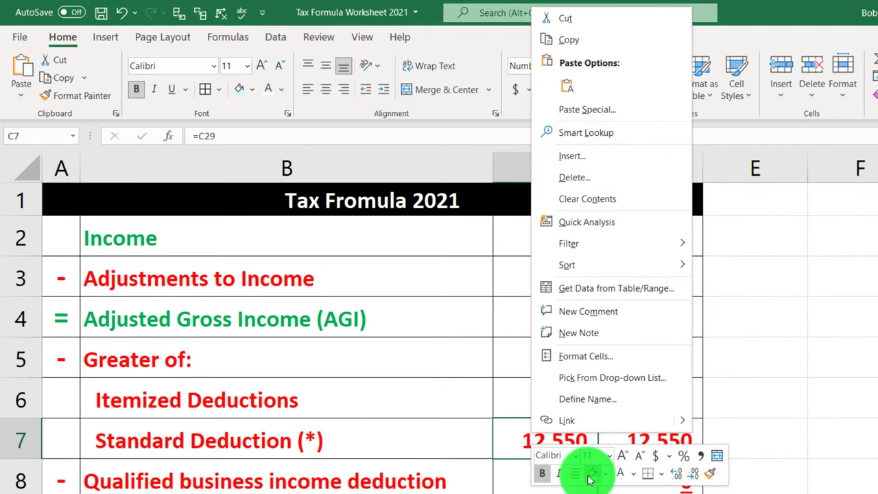
pyautogui.click(589, 473)
pyautogui.click(561, 408)
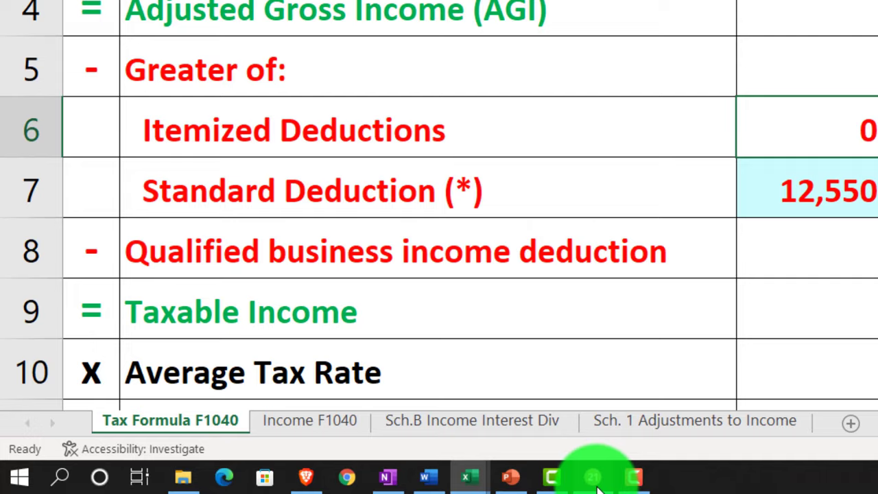
# Switch to Lacerte and open Schedule A, the Itemized Deductions form, for review.
pyautogui.click(321, 493)
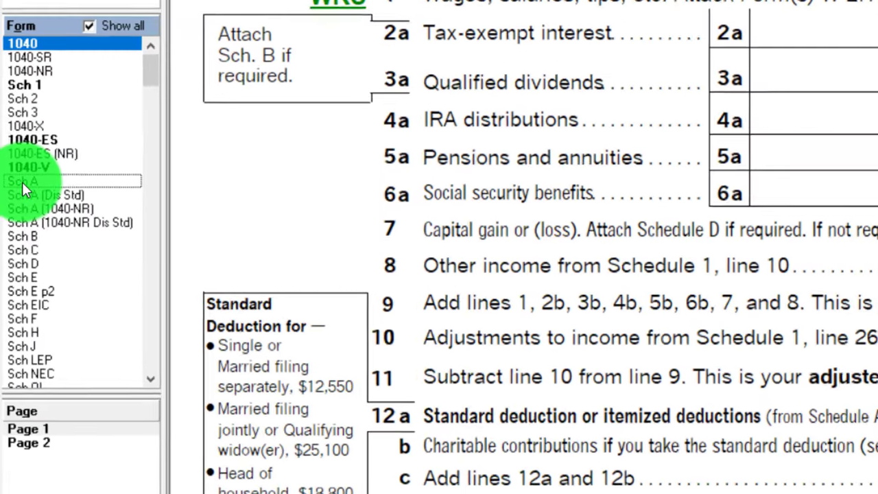
pyautogui.click(22, 182)
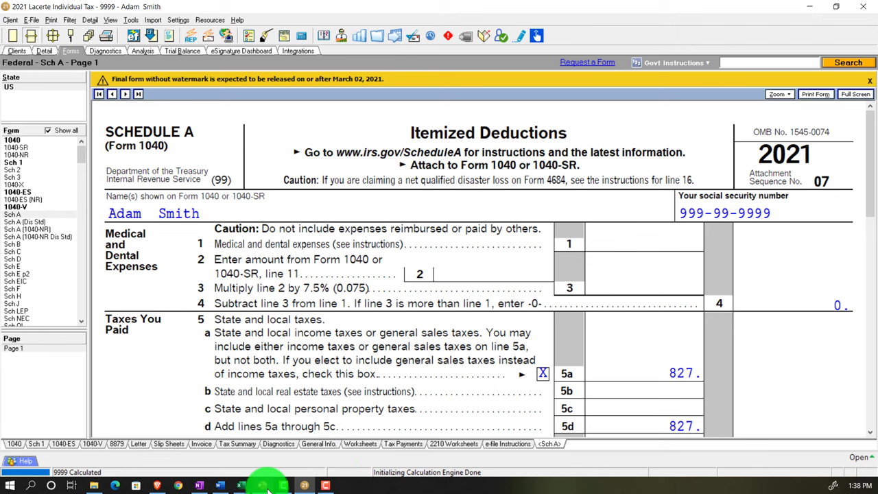
# Switch to the Tax Formula Worksheet 2021 workbook and add a sheet named Sch. A Itemized Deductions after Sch. 1 Adjustments to Income.
pyautogui.moveTo(239, 489)
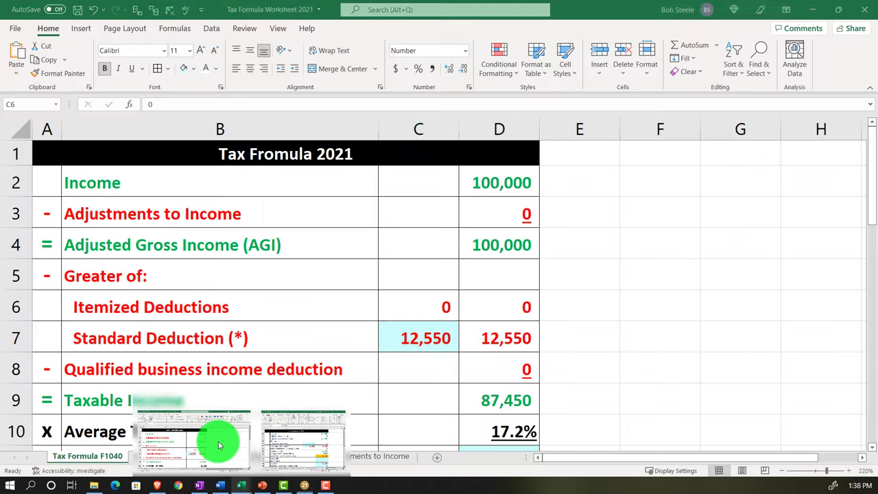
pyautogui.click(199, 453)
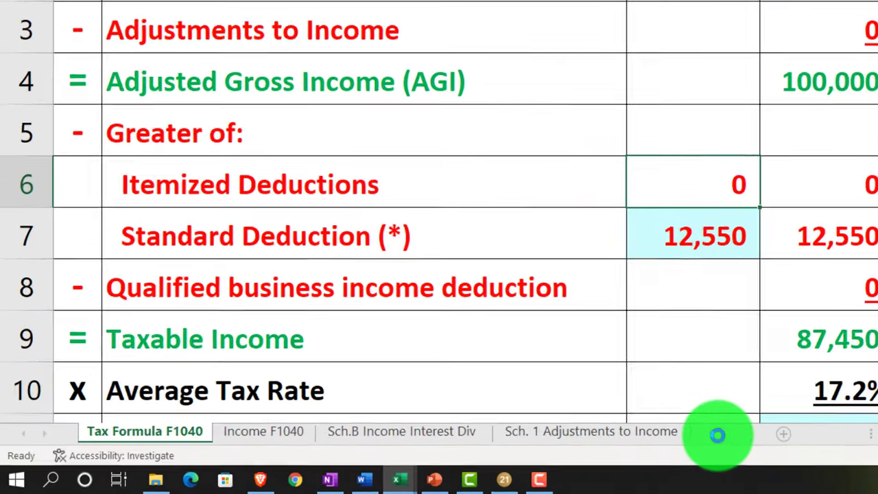
pyautogui.click(783, 434)
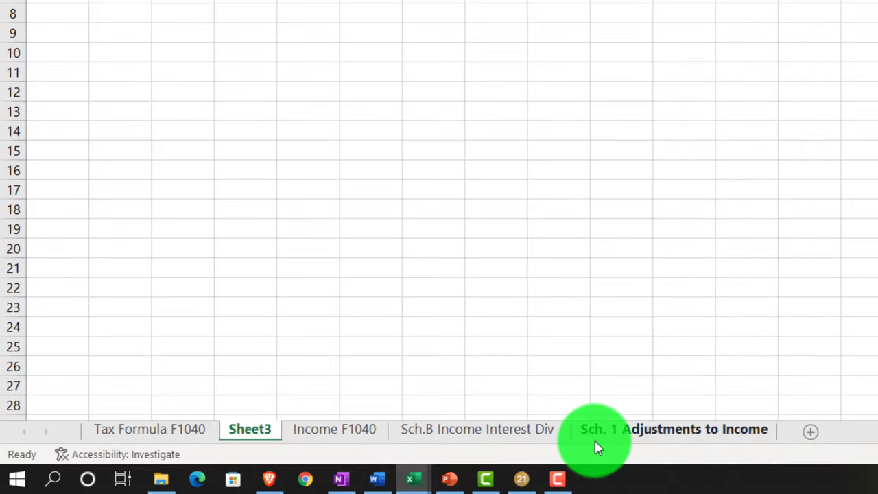
pyautogui.moveTo(255, 434); pyautogui.dragTo(782, 430)
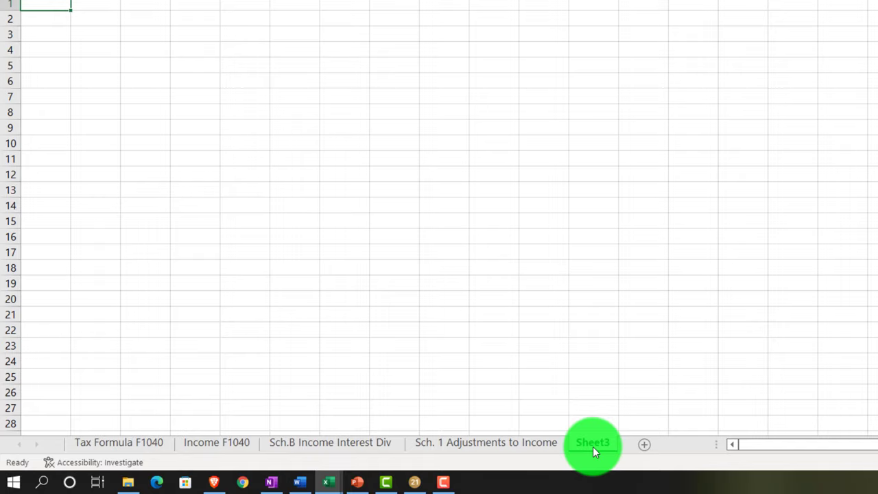
pyautogui.doubleClick(593, 445)
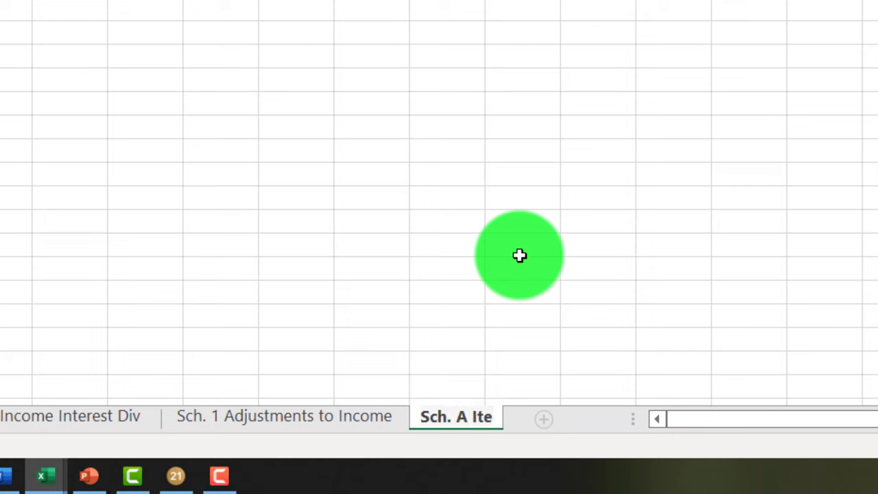
pyautogui.write('Sch. A Itemized Deductions')
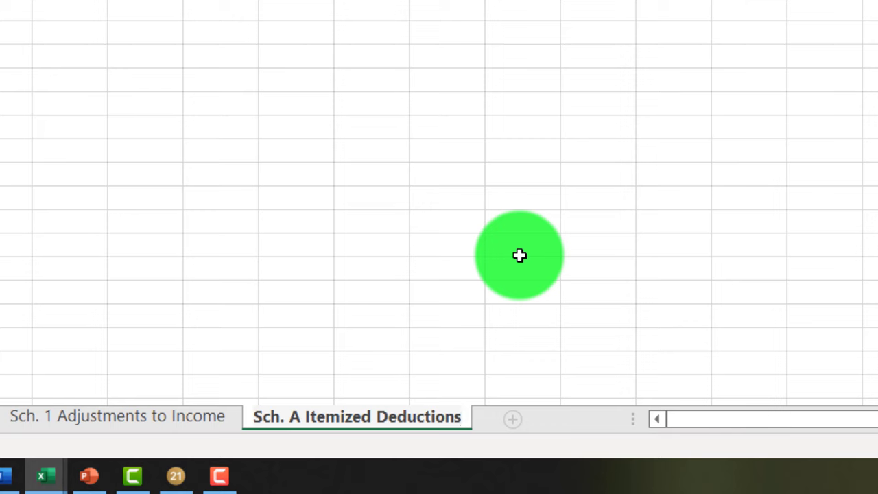
pyautogui.click(520, 255)
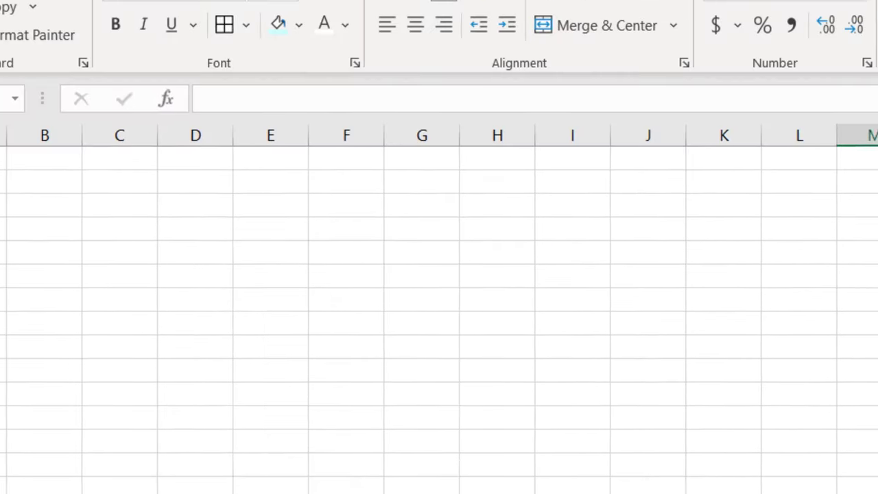
# Format all cells of the new sheet as Currency with no symbol, zero decimal places and red parenthesized negative numbers.
pyautogui.click(25, 251)
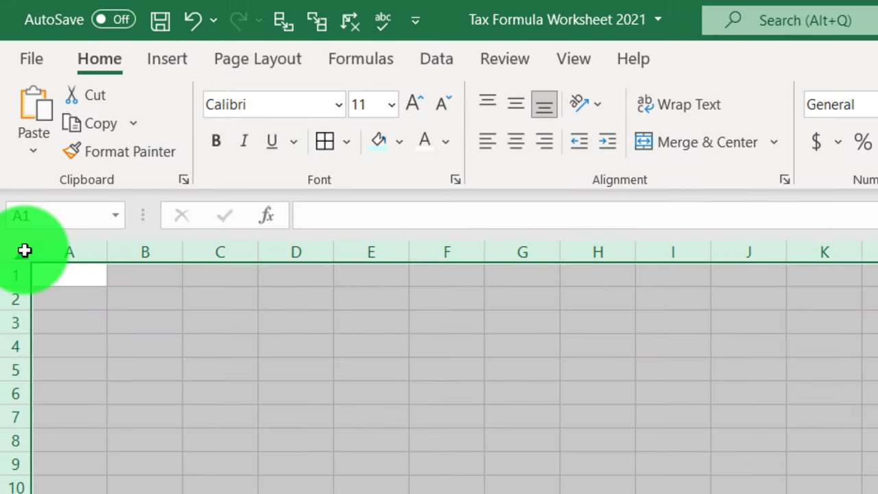
pyautogui.rightClick(239, 402)
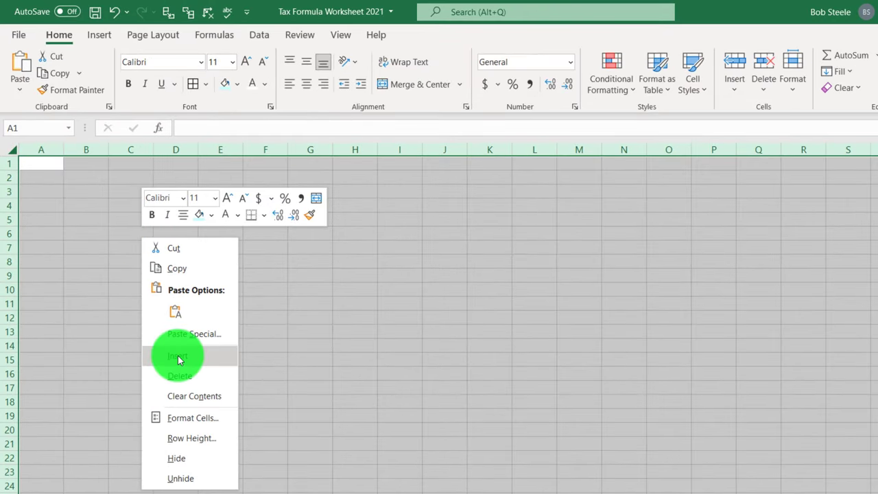
pyautogui.click(186, 419)
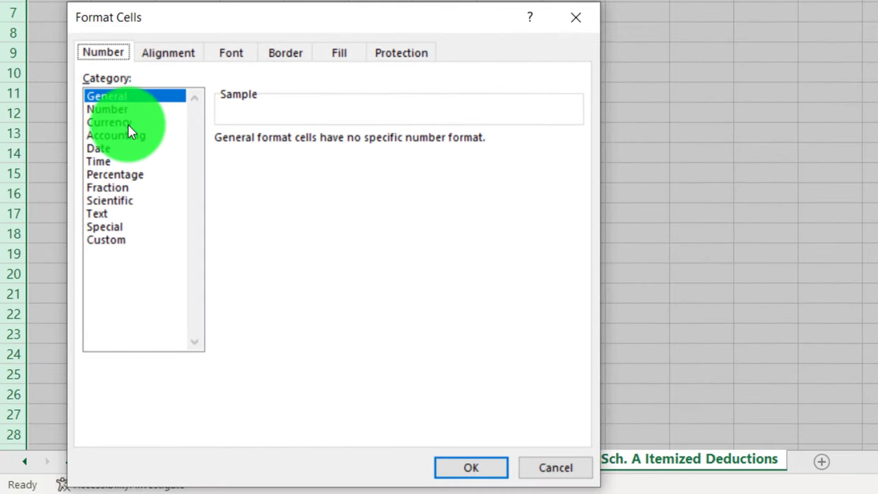
pyautogui.click(128, 124)
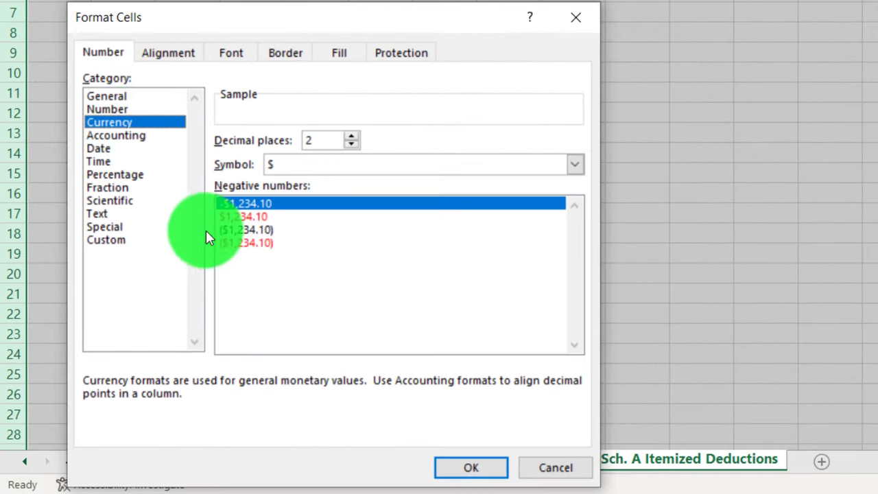
pyautogui.click(238, 246)
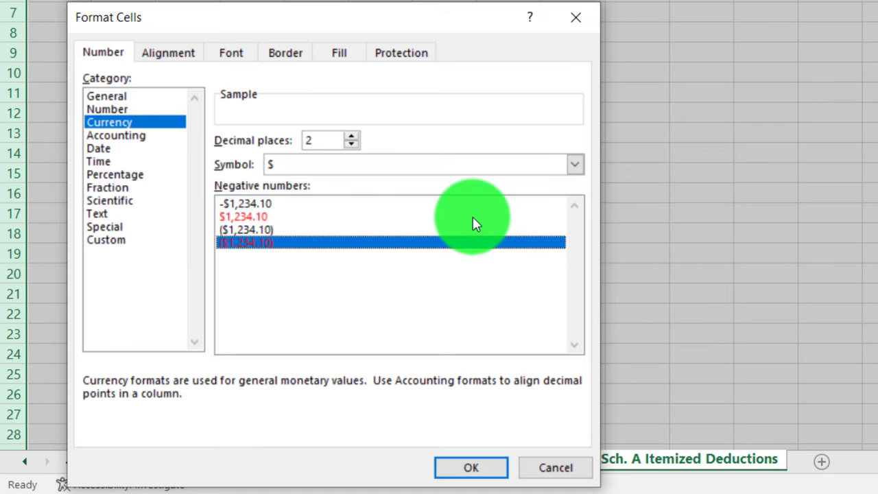
pyautogui.click(576, 164)
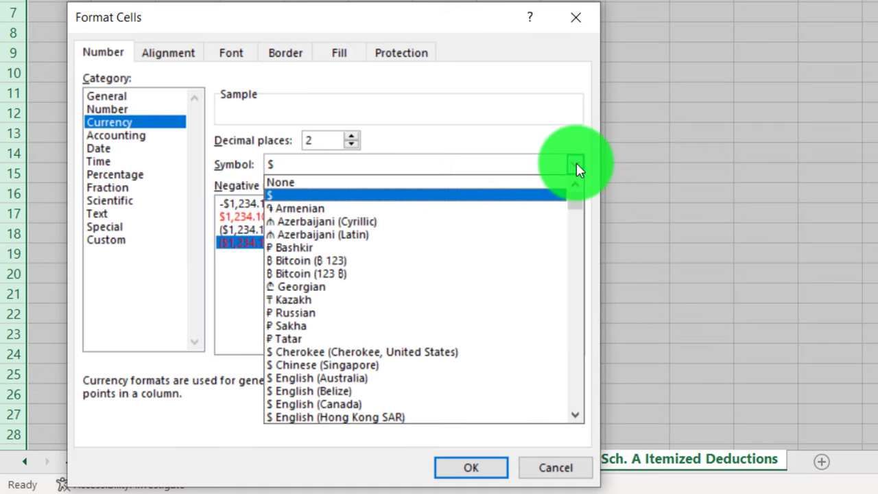
pyautogui.click(308, 183)
pyautogui.click(348, 143)
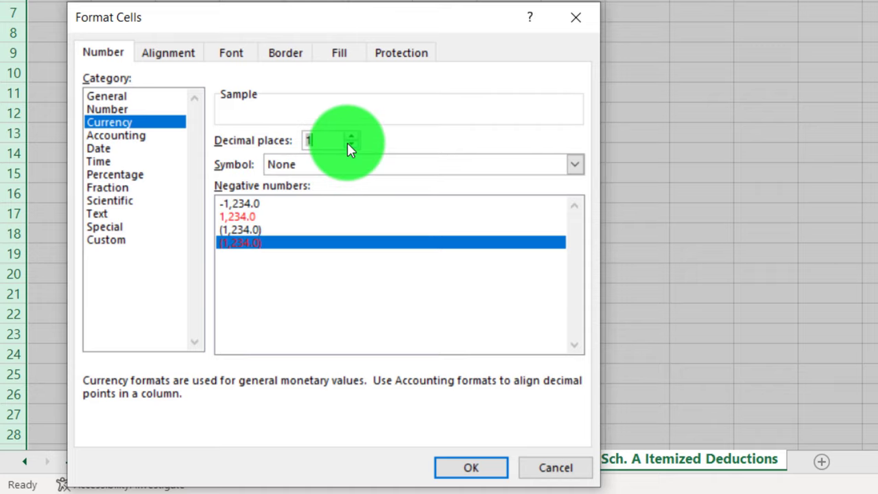
pyautogui.click(349, 143)
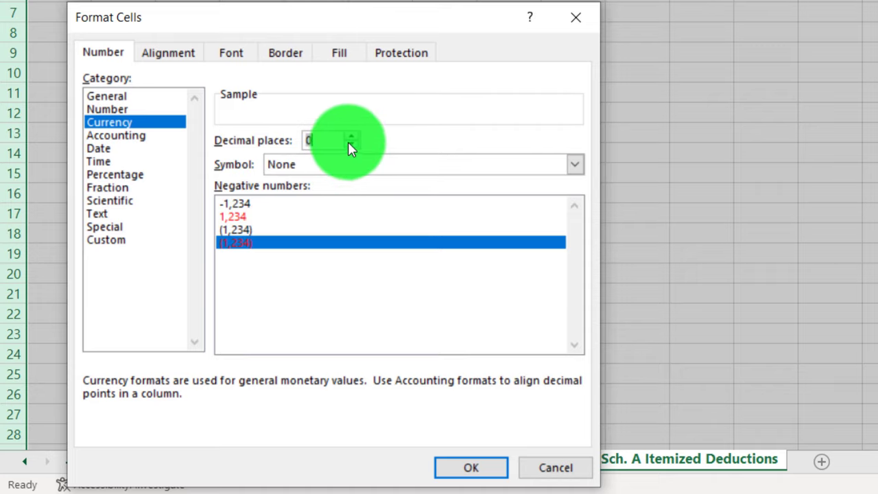
pyautogui.click(469, 468)
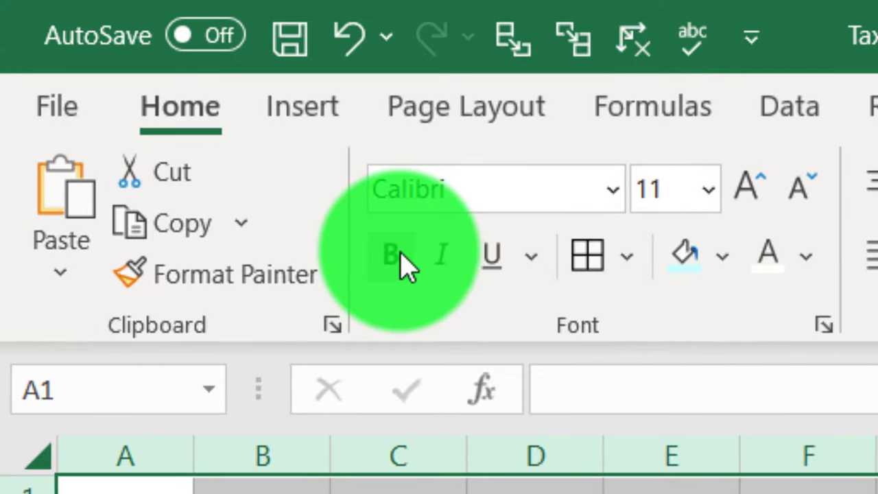
# Apply bold formatting to every cell of the Sch. A Itemized Deductions sheet.
pyautogui.click(404, 263)
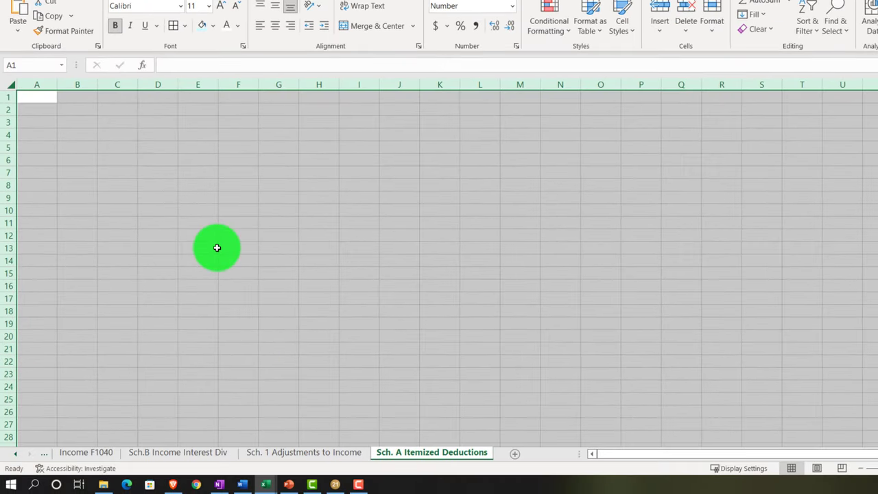
pyautogui.scroll(5, 217, 248)
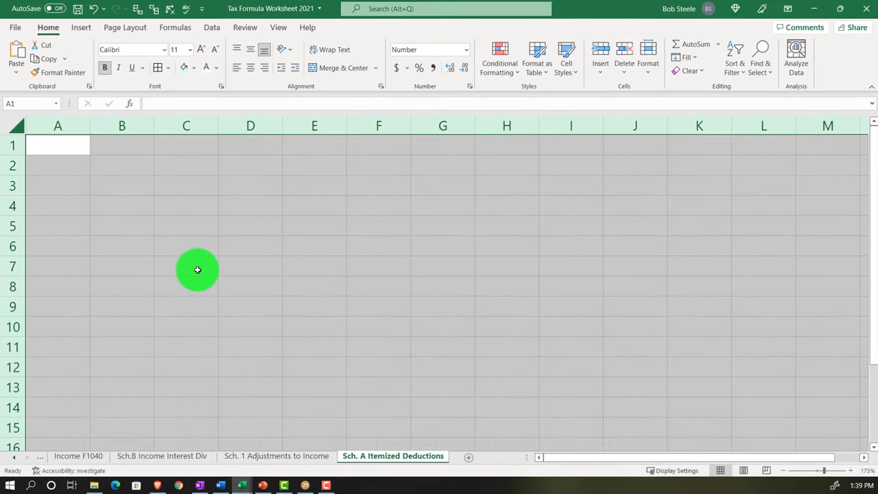
pyautogui.scroll(2, 197, 269)
pyautogui.scroll(1, 197, 270)
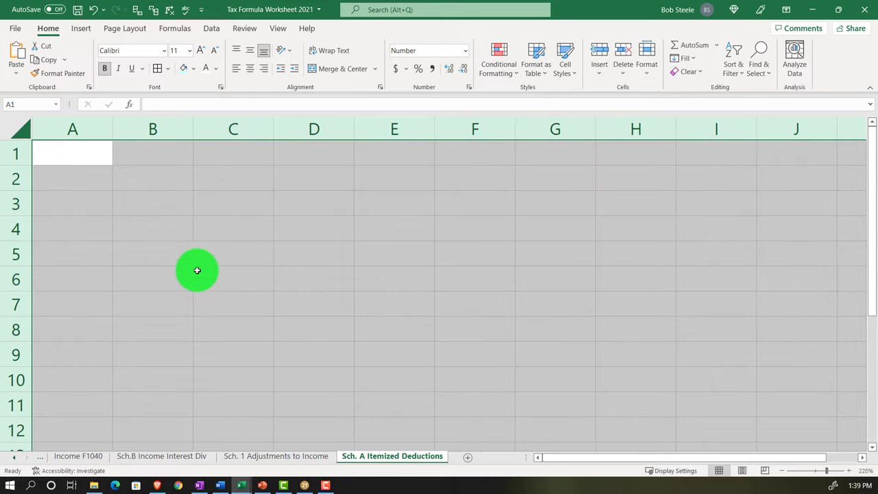
pyautogui.click(145, 197)
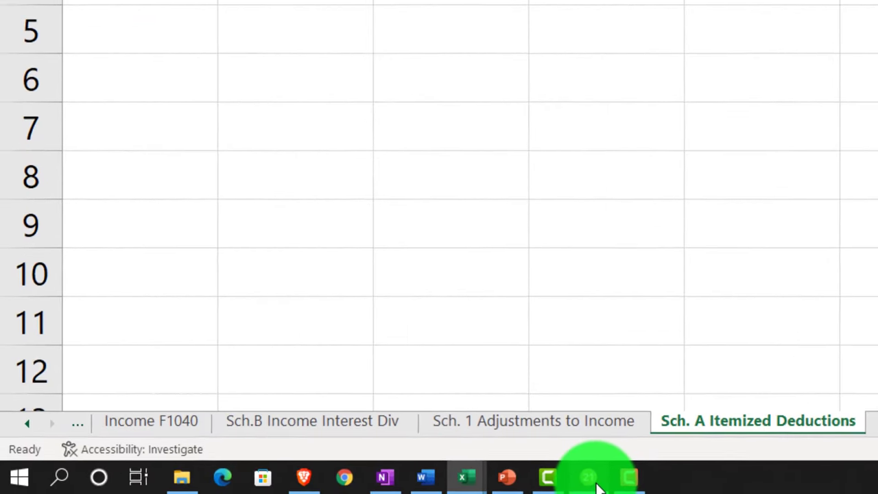
# Review the medical and taxes sections of Schedule A in Lacerte and return to the Tax Formula Worksheet 2021 workbook in Excel.
pyautogui.click(591, 480)
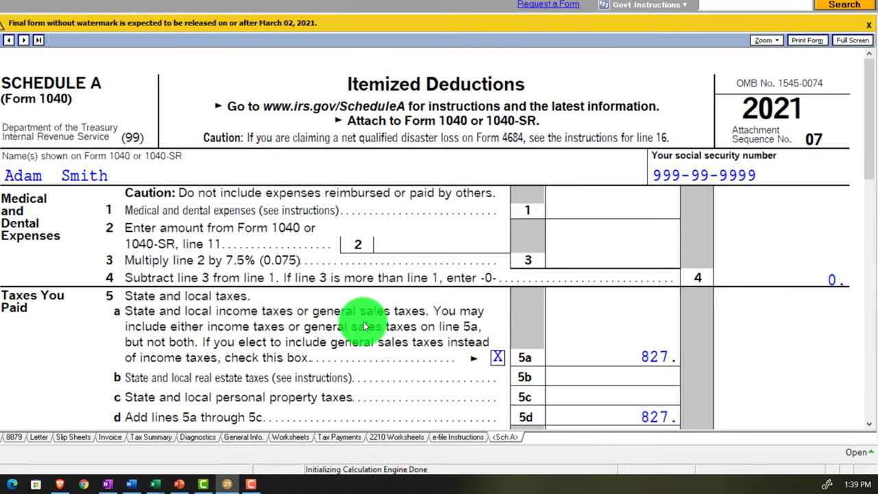
pyautogui.scroll(-3, 346, 336)
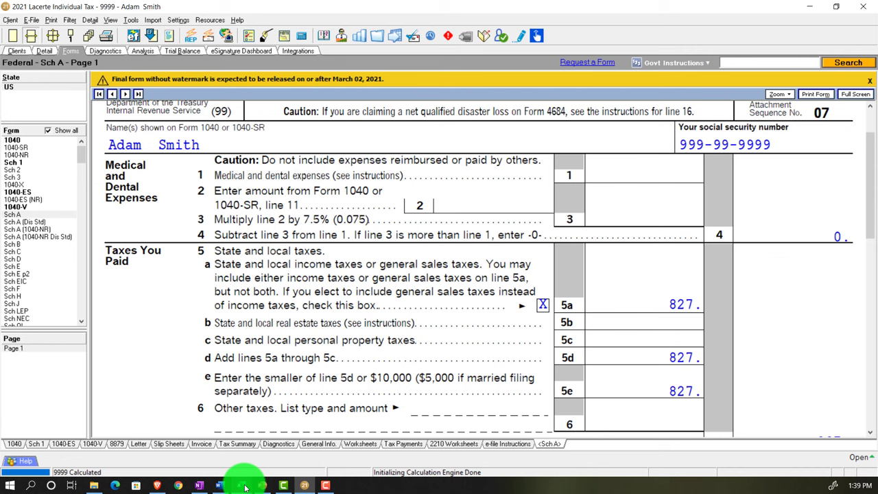
pyautogui.moveTo(245, 488)
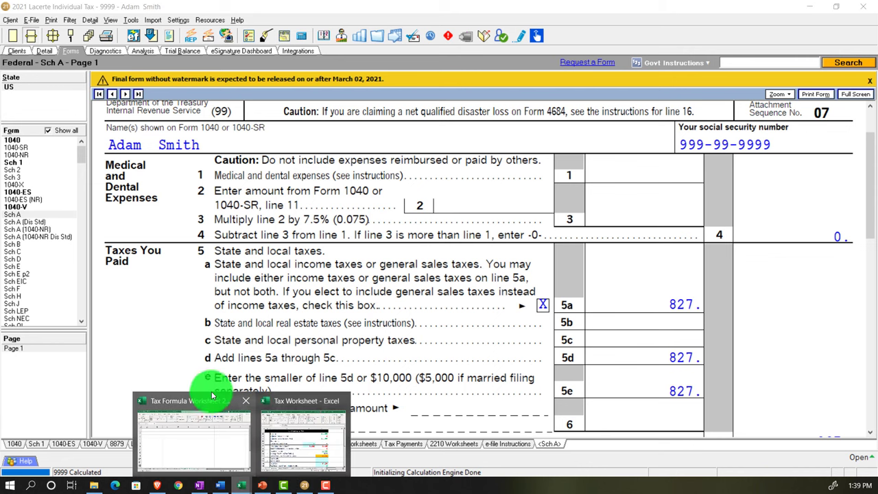
pyautogui.click(218, 430)
# Enter the headings "Schedual A Itemized Deductions" in A1 and "Medical and Dental" in A3, and widen column A to fit them.
pyautogui.click(72, 153)
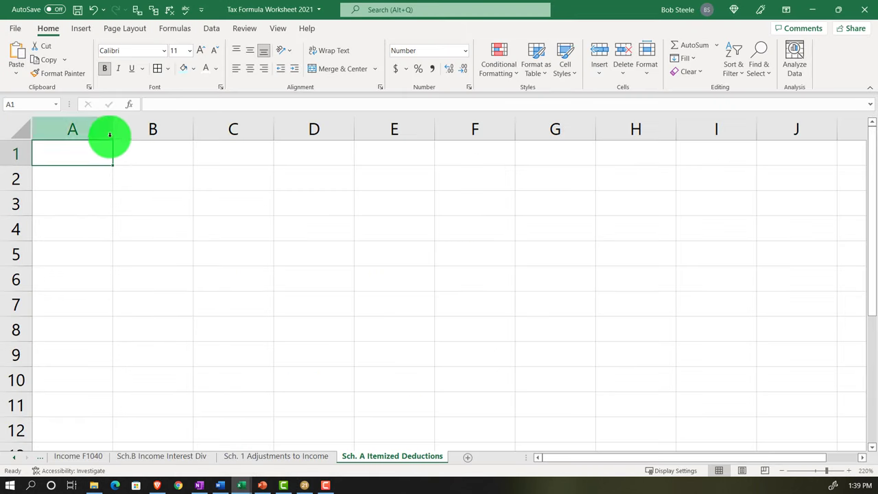
pyautogui.moveTo(112, 130); pyautogui.dragTo(164, 134)
pyautogui.write('Schedual A Itemized Deductions')
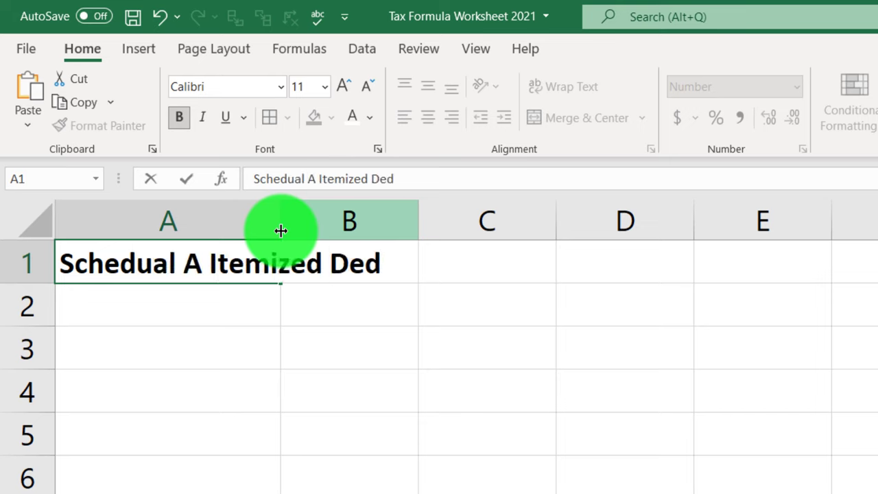
pyautogui.press('Return')
pyautogui.press('Return')
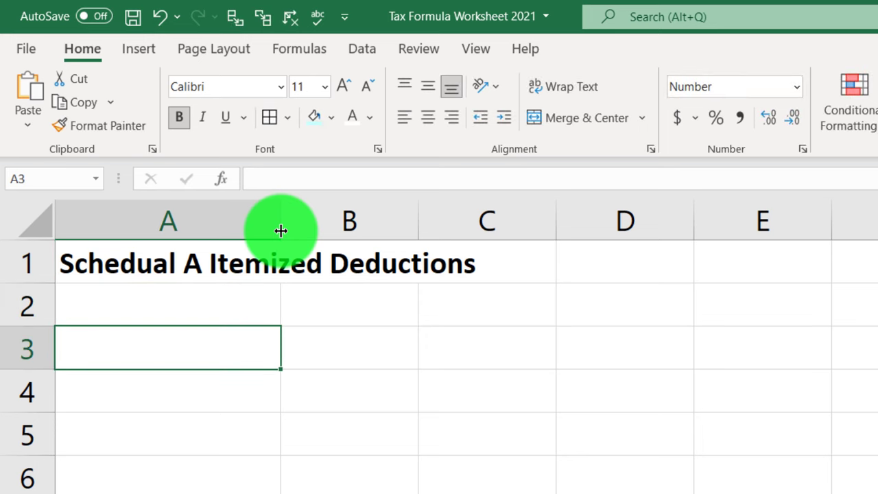
pyautogui.write('Medical and Dental')
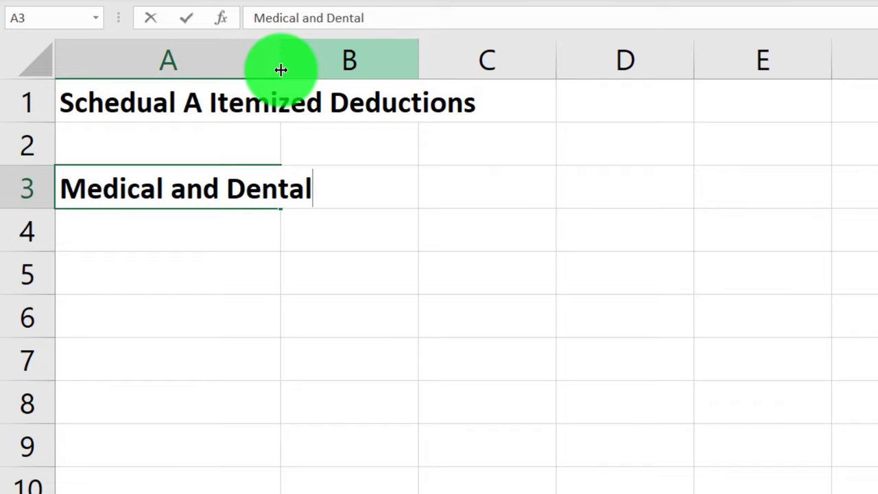
pyautogui.press('Return')
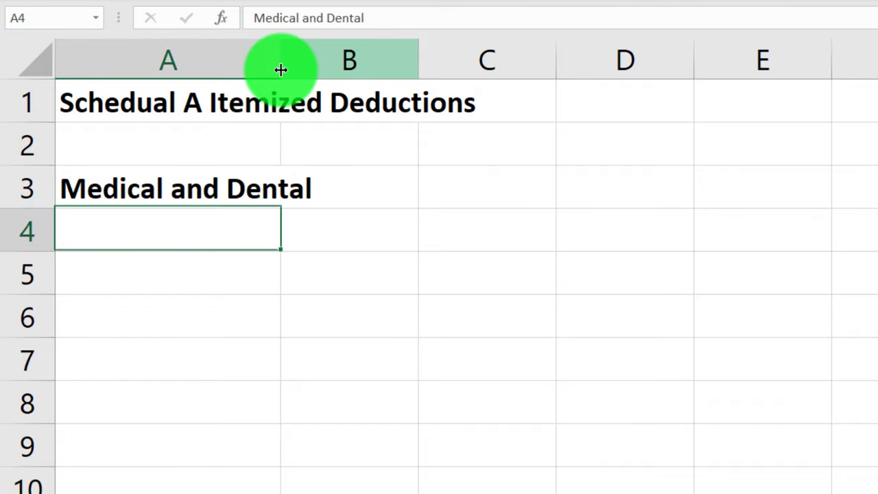
pyautogui.click(277, 87)
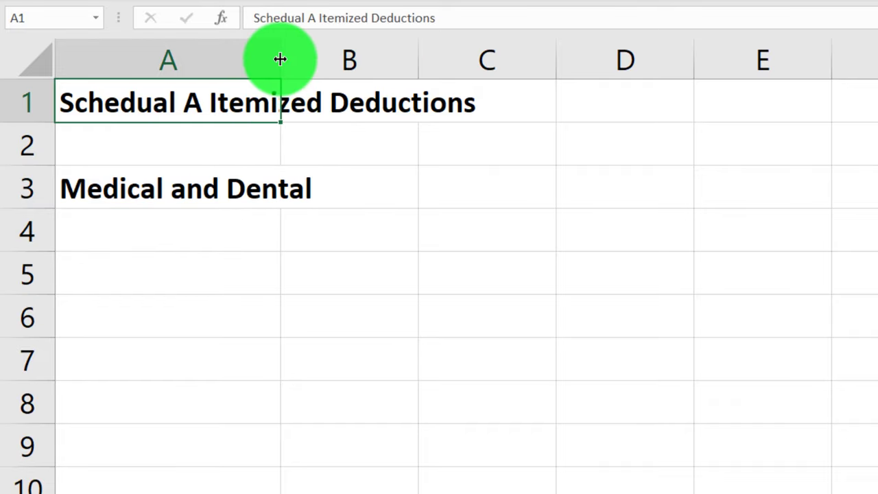
pyautogui.moveTo(280, 59); pyautogui.dragTo(512, 61)
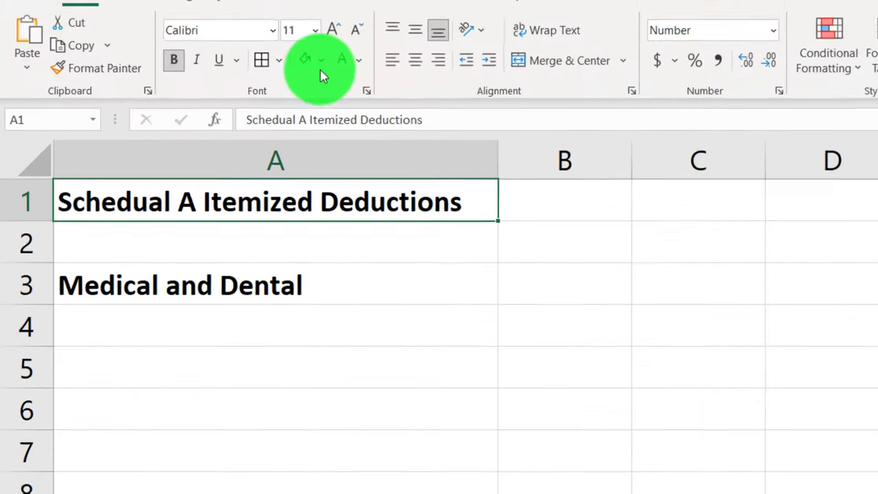
# Format the headings in A1 and A3 with black fill and white text.
pyautogui.click(324, 68)
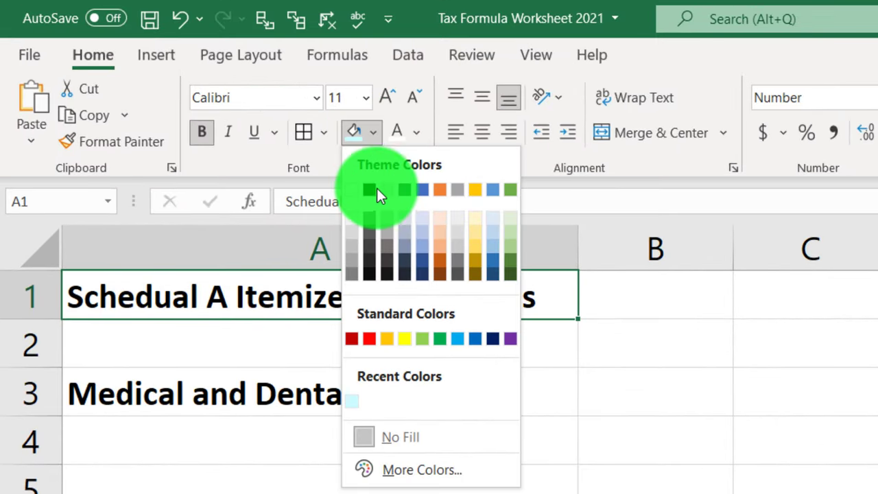
pyautogui.click(377, 190)
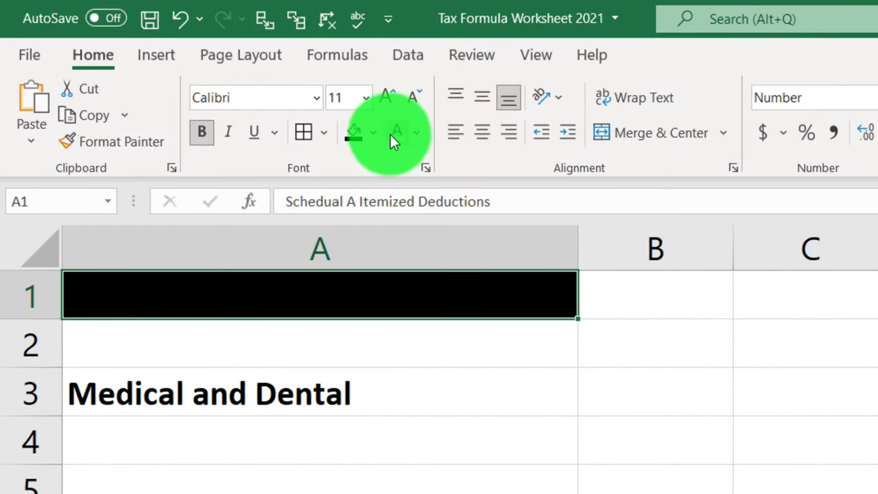
pyautogui.click(395, 135)
pyautogui.click(374, 396)
pyautogui.click(356, 133)
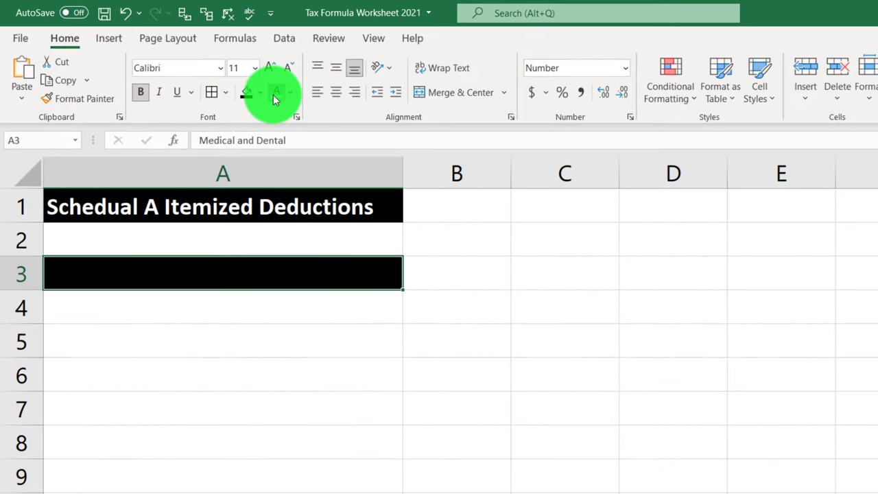
pyautogui.click(276, 92)
# Format the blank entry range A4:B10 under Medical and Dental with light blue fill and all borders.
pyautogui.click(223, 317)
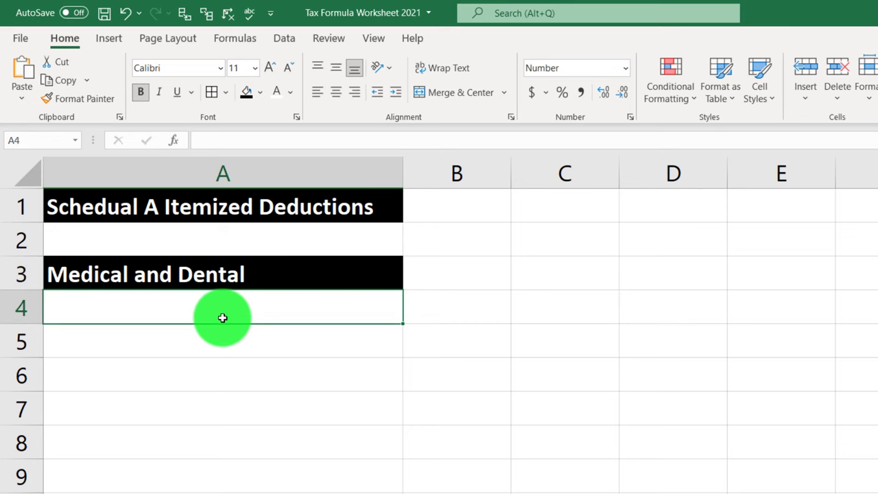
pyautogui.moveTo(225, 306)
pyautogui.mouseDown()
pyautogui.moveTo(408, 320)
pyautogui.moveTo(415, 492)
pyautogui.mouseUp()
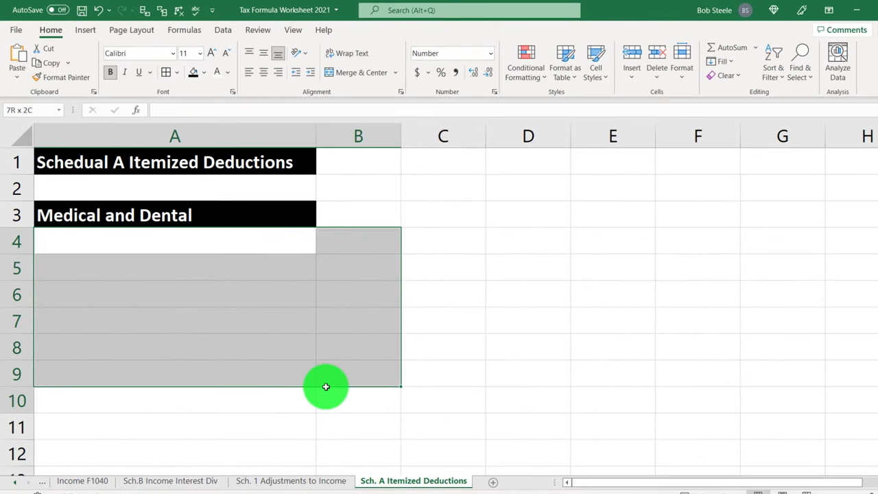
pyautogui.moveTo(326, 387); pyautogui.dragTo(326, 393)
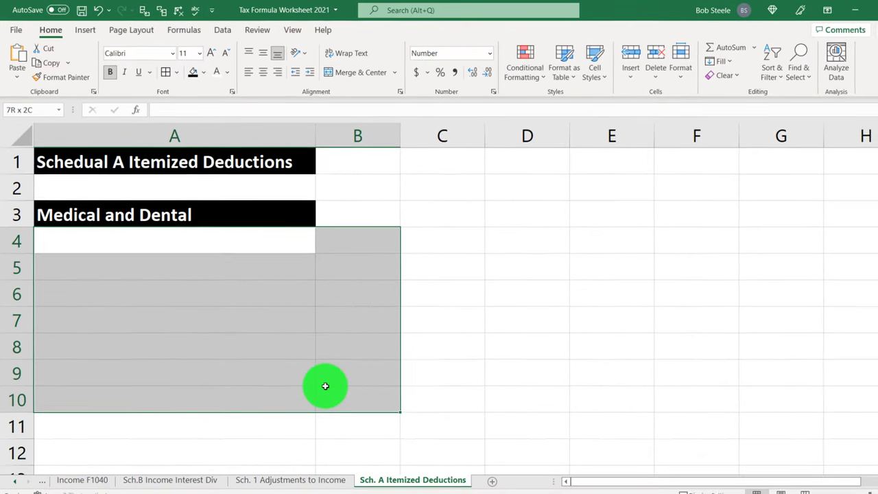
pyautogui.click(302, 484)
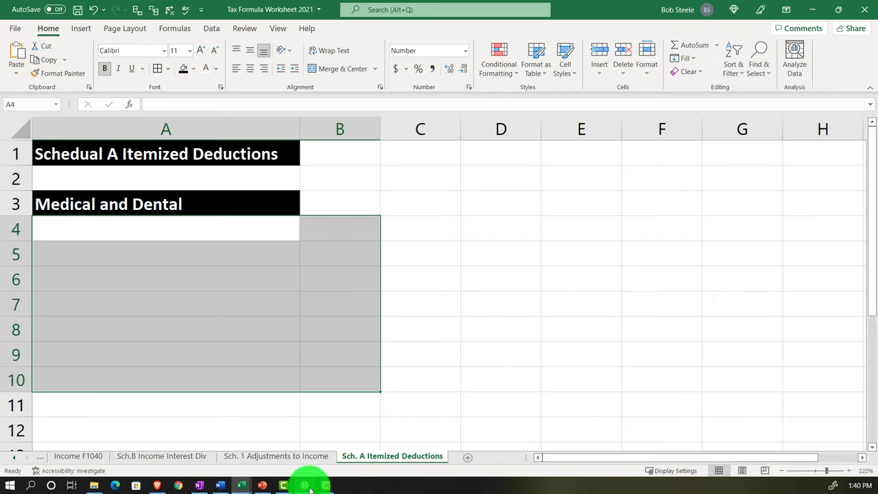
pyautogui.click(241, 485)
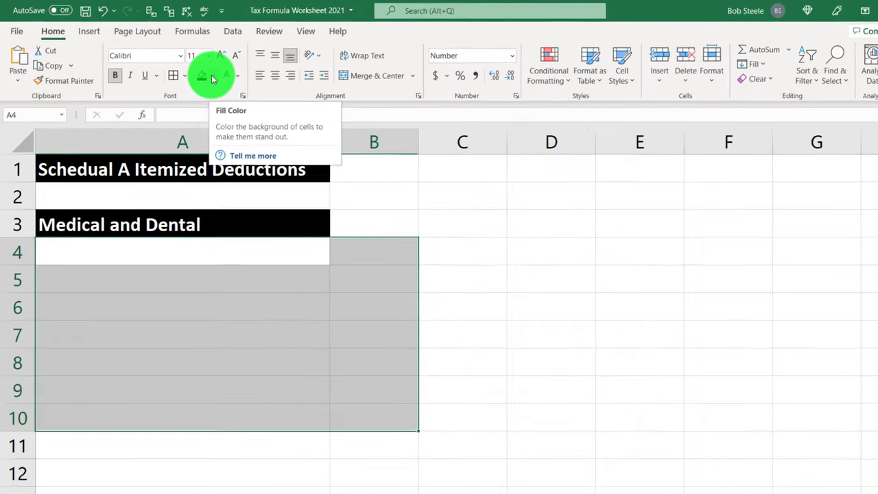
pyautogui.click(193, 70)
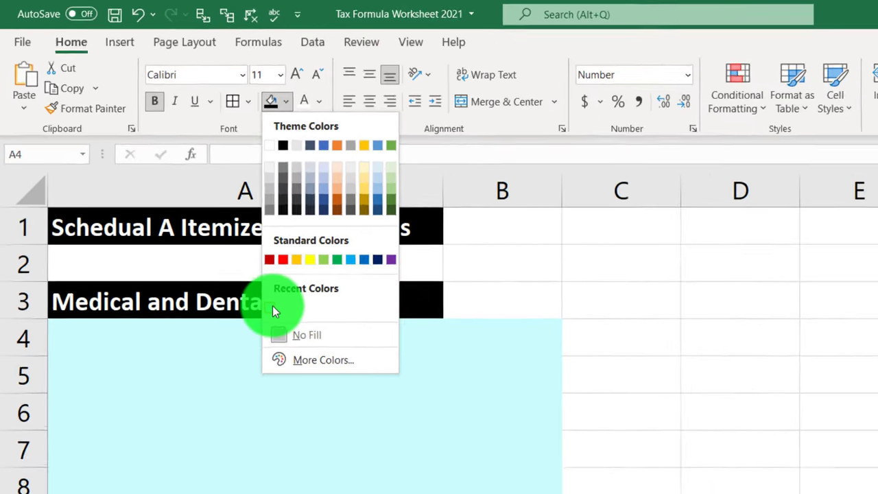
pyautogui.click(350, 399)
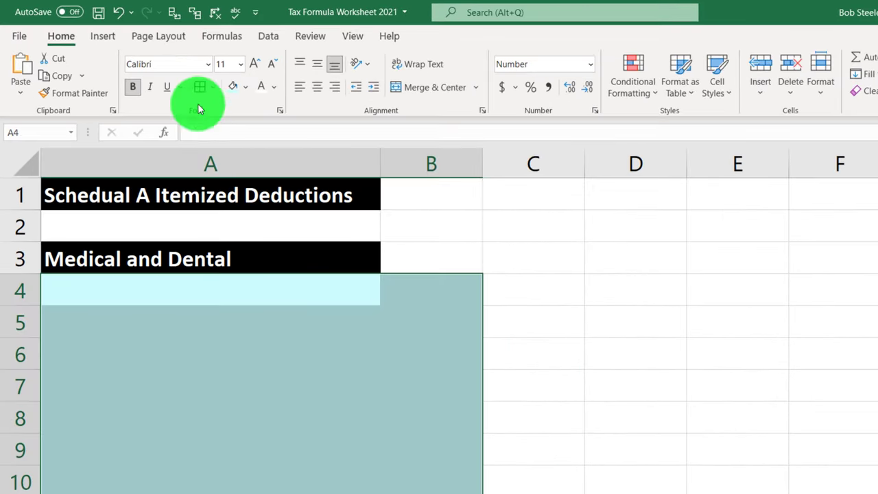
pyautogui.click(200, 86)
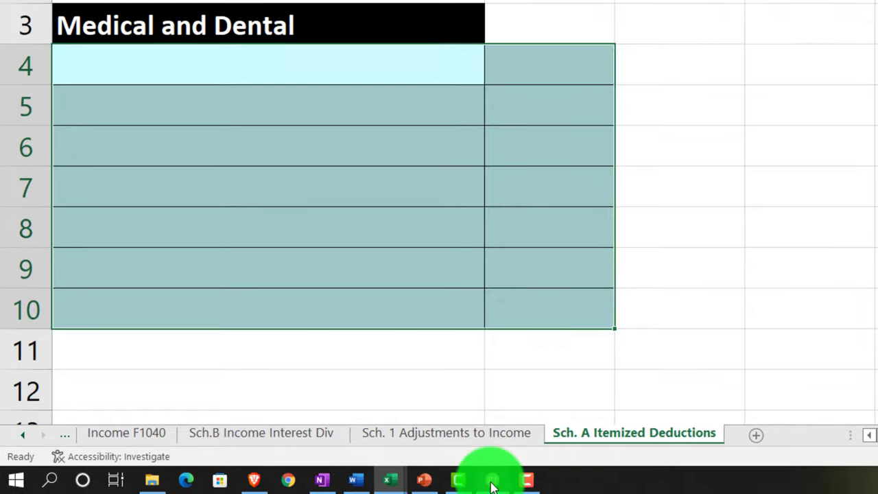
# Enter the label "Total Medical & Dental" in A11, directly below the bordered medical block.
pyautogui.click(492, 481)
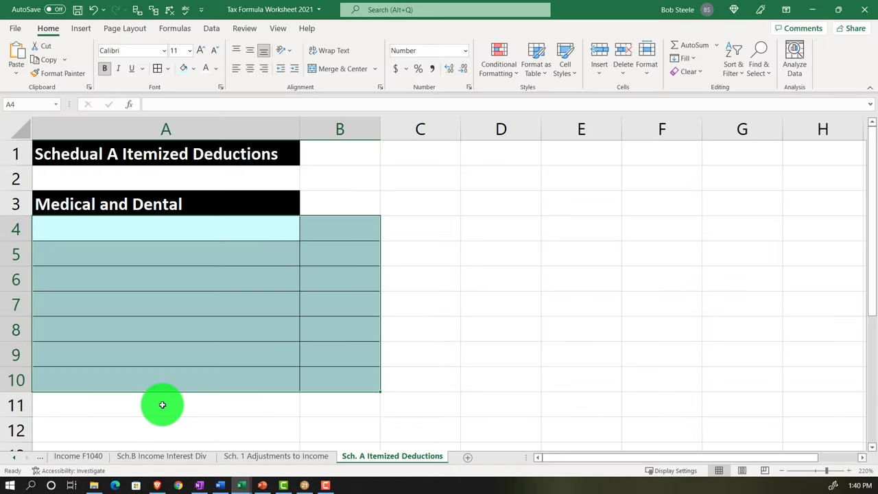
pyautogui.scroll(-1, 162, 405)
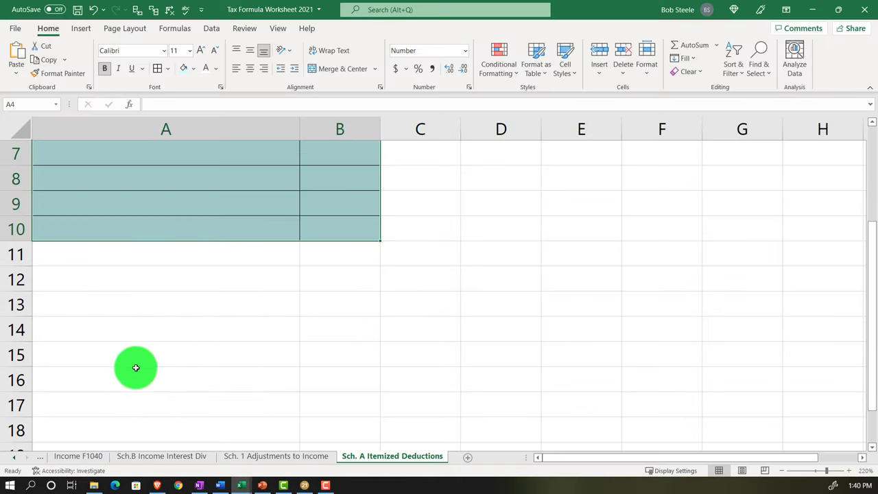
pyautogui.click(85, 282)
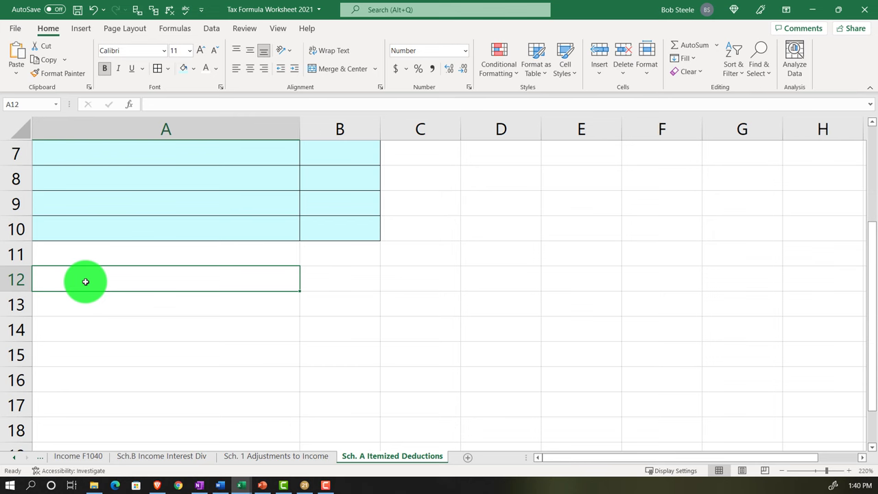
pyautogui.press('Down')
pyautogui.press('Up')
pyautogui.press('Up')
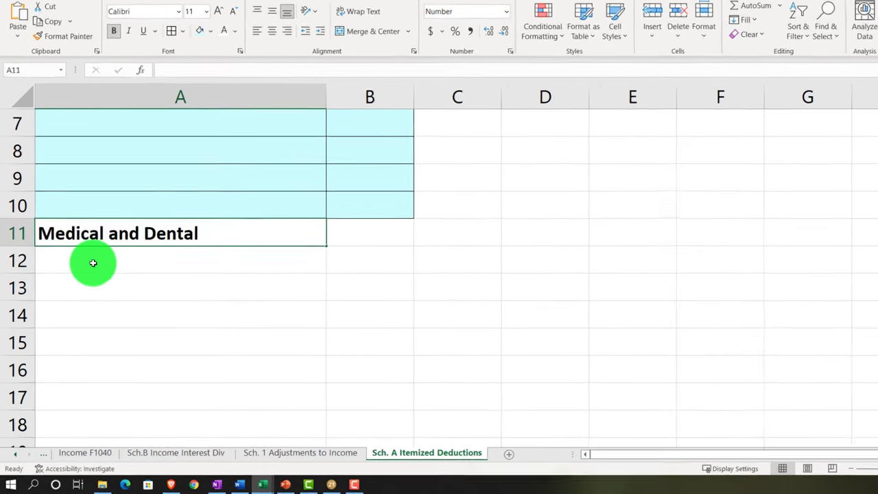
pyautogui.write('Toal')
pyautogui.scroll(2, 92, 262)
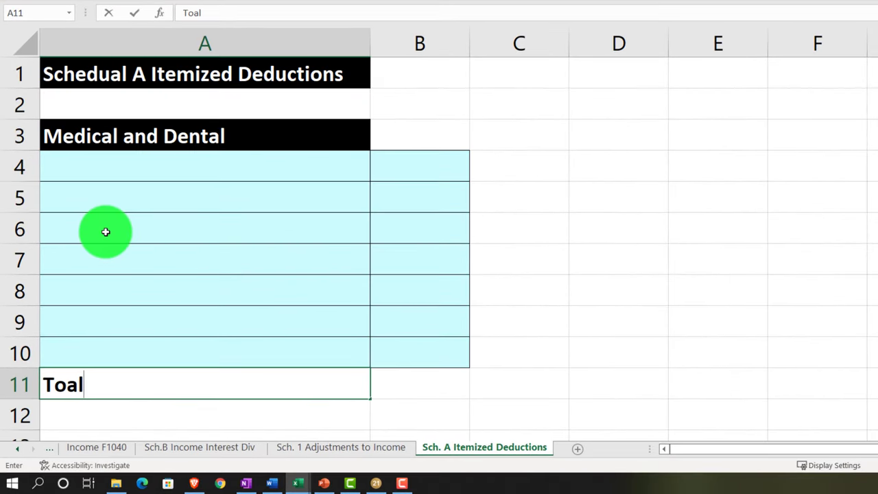
pyautogui.press('BackSpace')
pyautogui.press('BackSpace')
pyautogui.write('toal Medi')
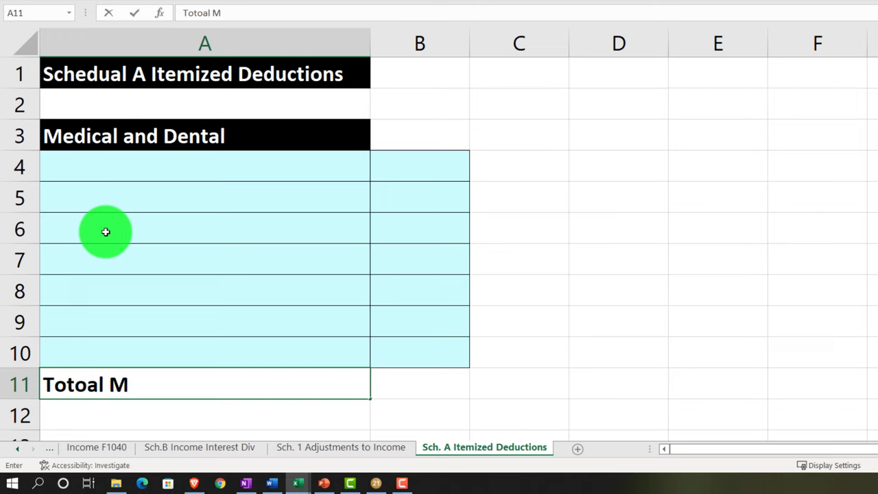
pyautogui.press('BackSpace')
pyautogui.press('BackSpace')
pyautogui.press('BackSpace')
pyautogui.press('BackSpace')
pyautogui.press('BackSpace')
pyautogui.press('BackSpace')
pyautogui.write('al Me')
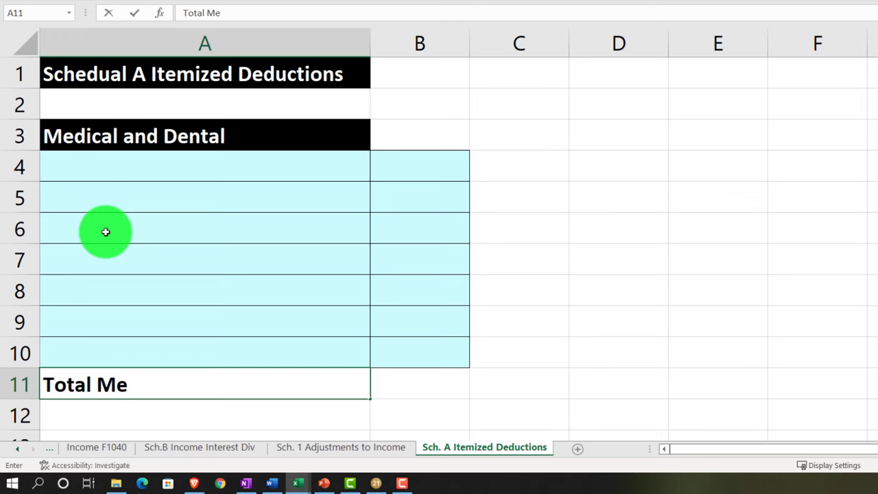
pyautogui.write('dical & De')
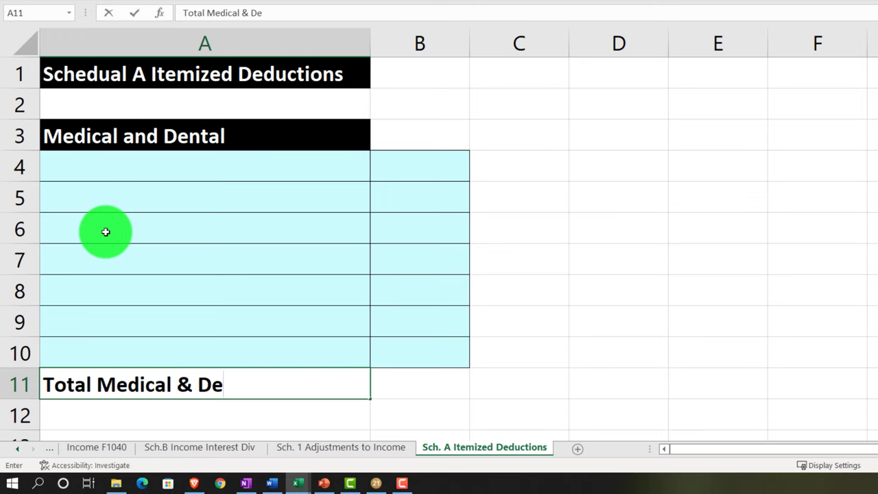
pyautogui.write('ntal')
pyautogui.press('Return')
pyautogui.press('Return')
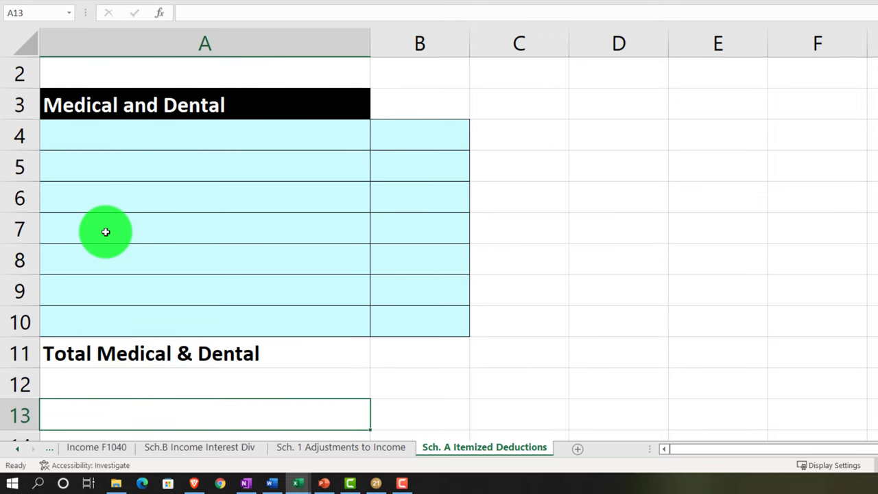
# Enter the section heading "Taxes You Pay" in A13.
pyautogui.write('Taxes you')
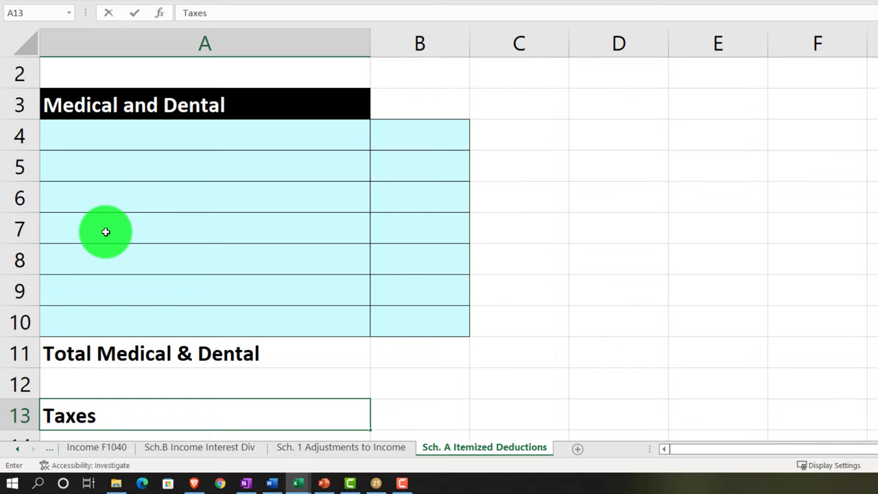
pyautogui.write(' P')
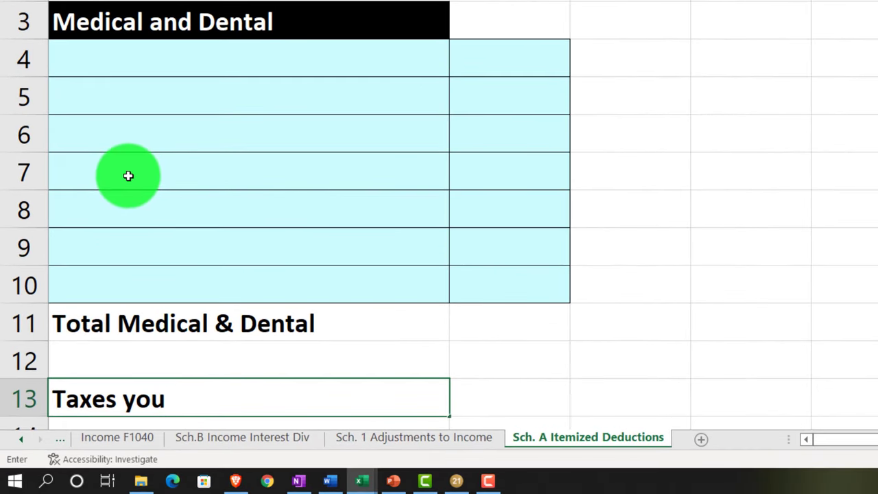
pyautogui.press('BackSpace')
pyautogui.press('BackSpace')
pyautogui.press('BackSpace')
pyautogui.write('You Pay')
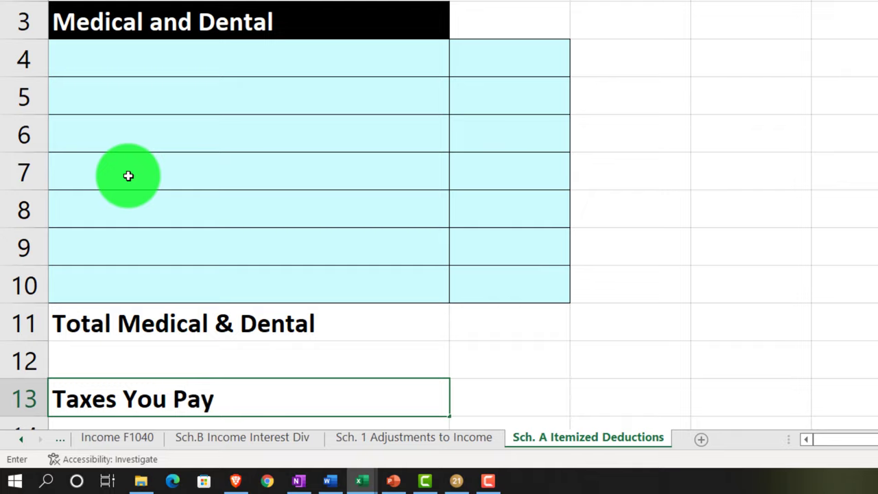
pyautogui.press('Return')
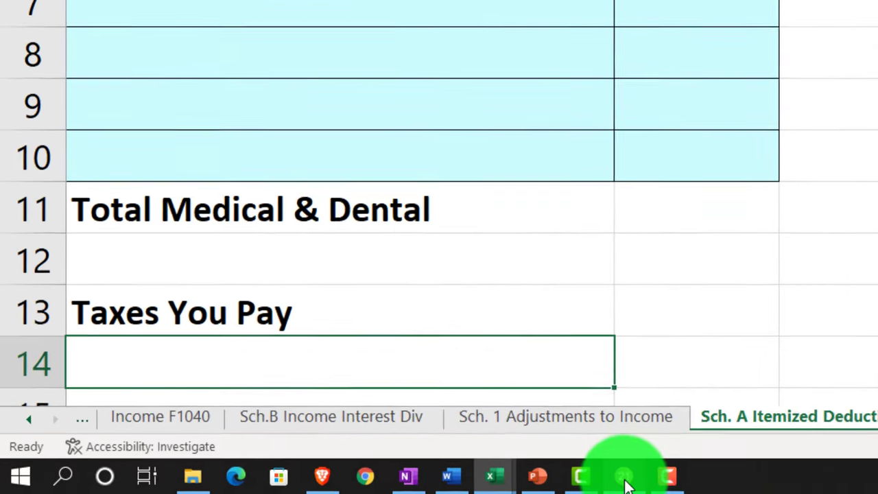
# Check the taxes section title on Schedule A in Lacerte, return to Excel and correct the A13 heading to "Taxes You Paid".
pyautogui.click(456, 481)
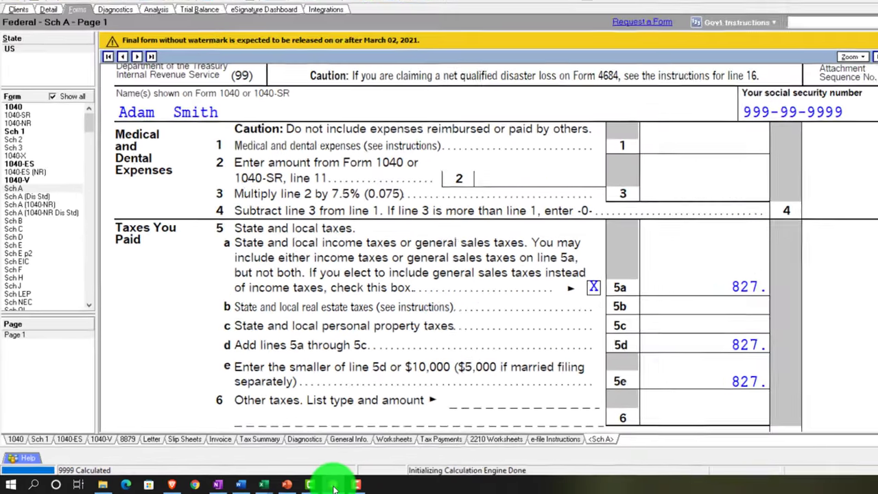
pyautogui.click(523, 475)
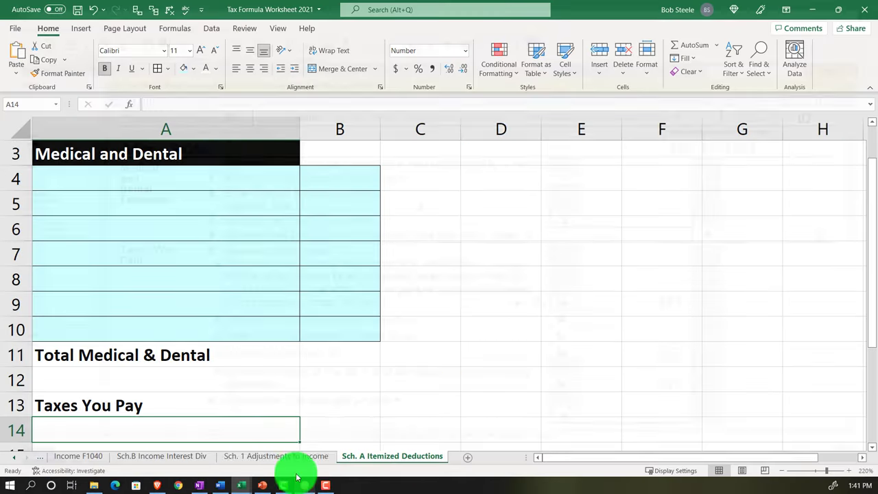
pyautogui.doubleClick(160, 408)
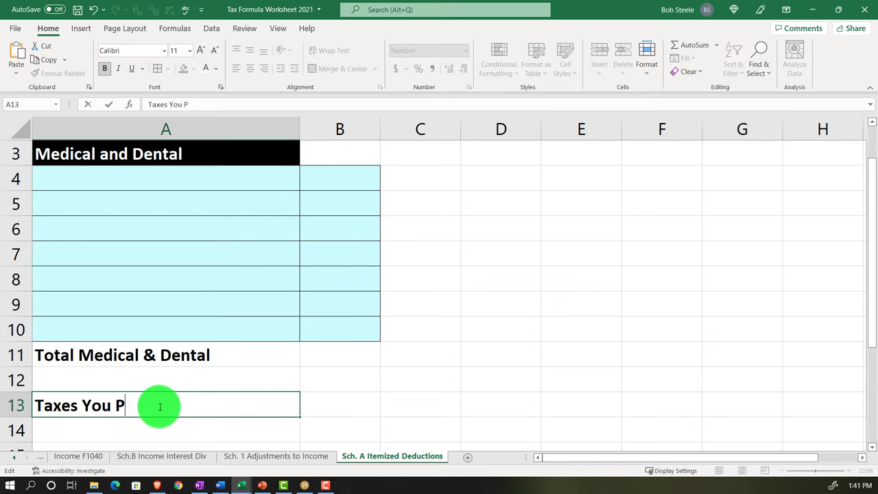
pyautogui.press('Return')
# Format the Taxes You Paid heading in A13 with black fill and white text.
pyautogui.click(159, 407)
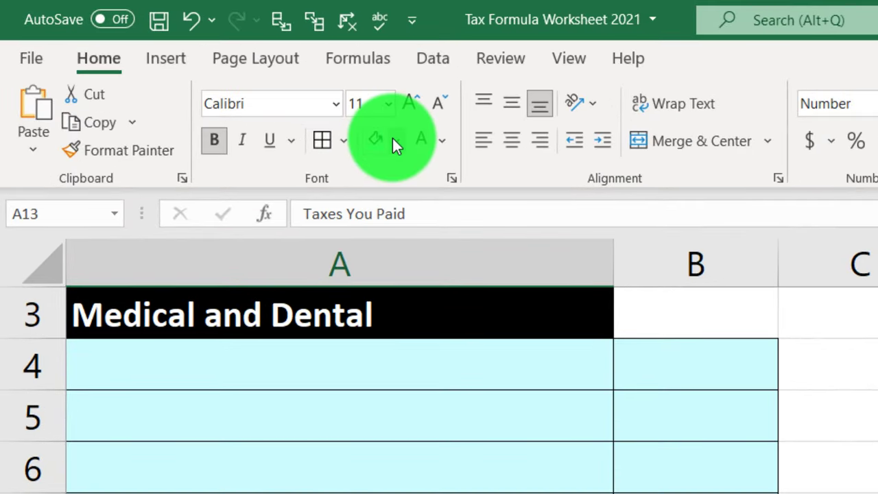
pyautogui.click(381, 134)
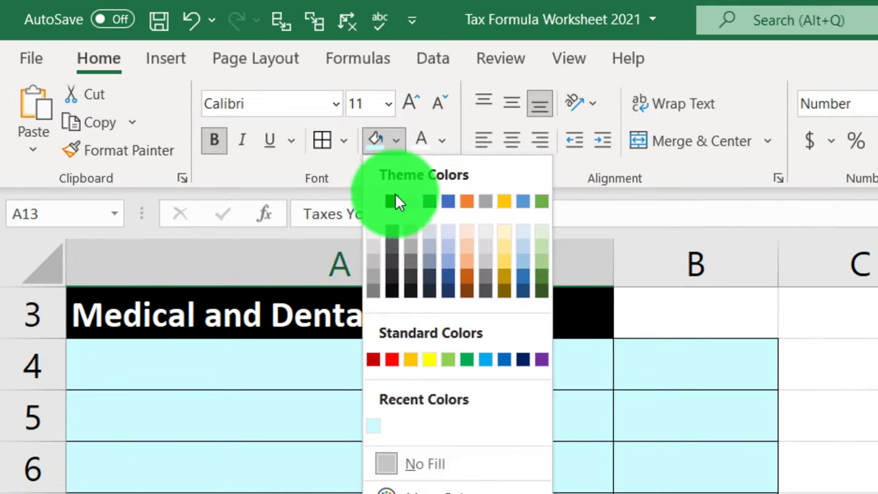
pyautogui.click(380, 196)
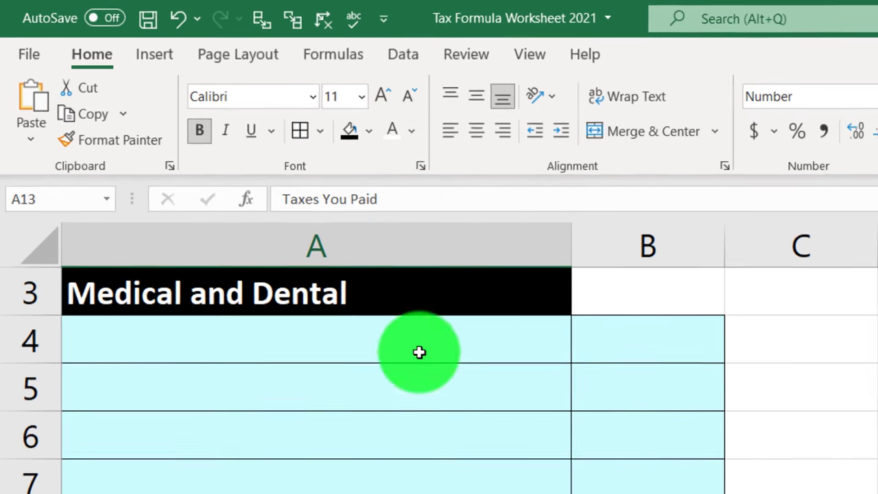
# Enter the labels "State tax", "Local tax" and "Property tax" in A14 through A16 under Taxes You Paid.
pyautogui.scroll(-2, 419, 352)
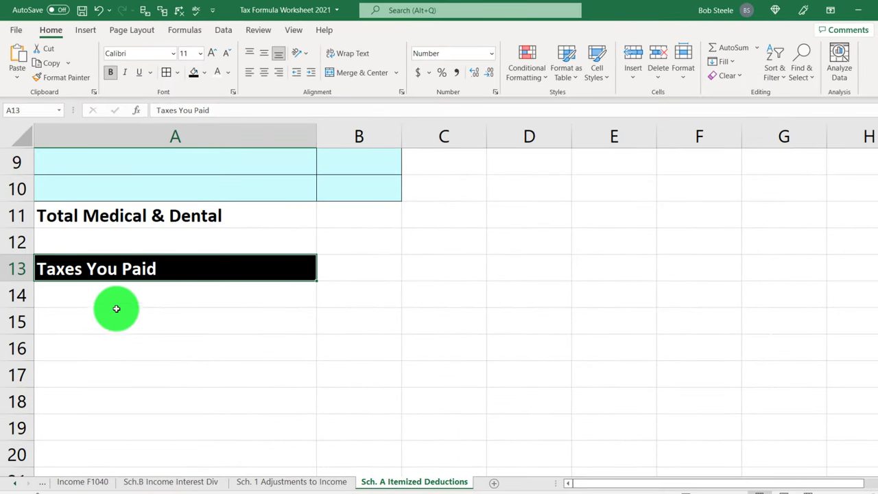
pyautogui.click(117, 293)
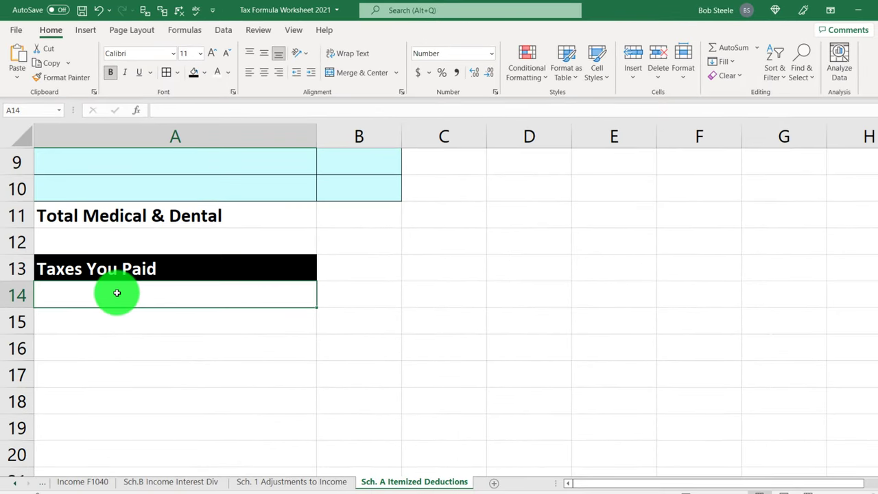
pyautogui.write('State')
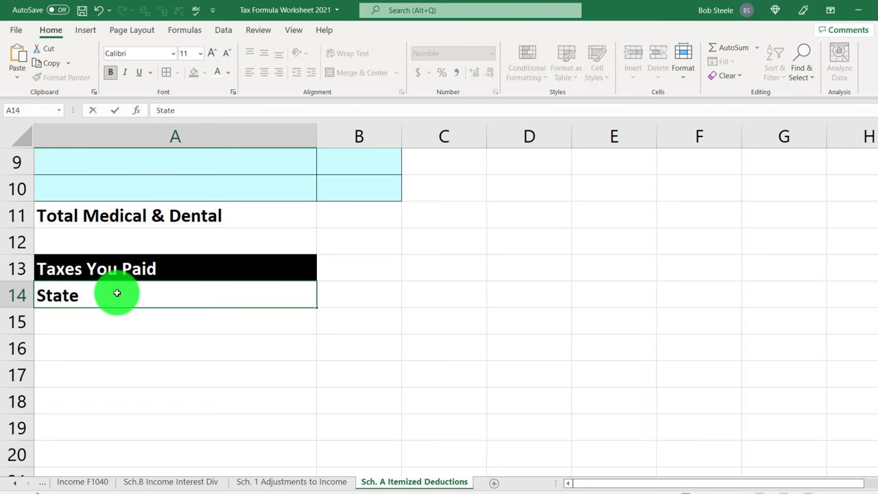
pyautogui.write(' tax')
pyautogui.press('Return')
pyautogui.write('Local tax')
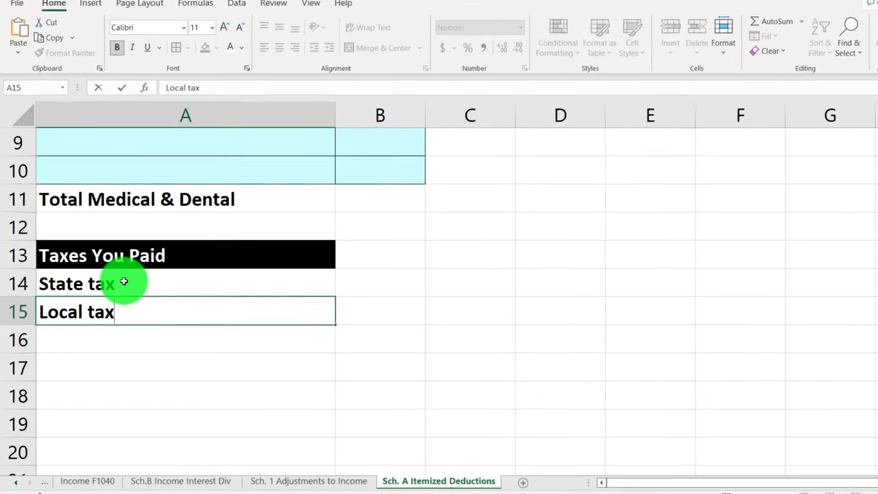
pyautogui.press('Return')
pyautogui.write('Property tax')
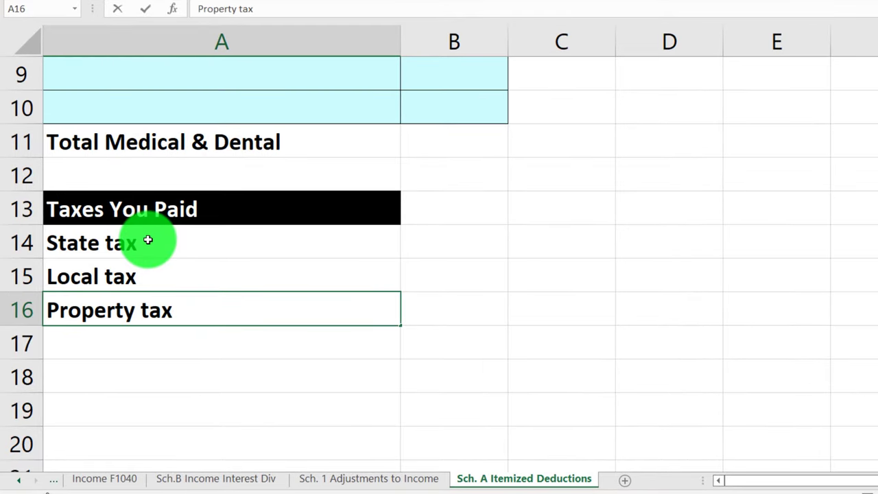
pyautogui.press('Return')
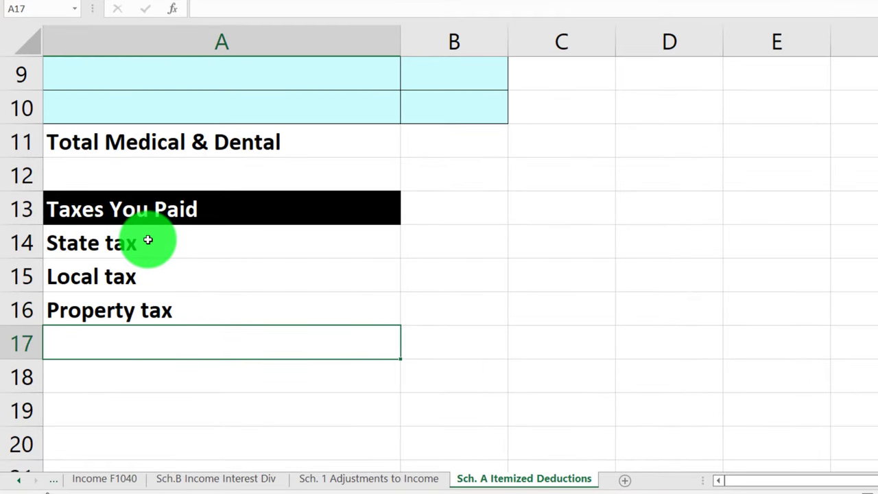
# Enter 500 as the property tax amount in B16.
pyautogui.press('Up')
pyautogui.press('Right')
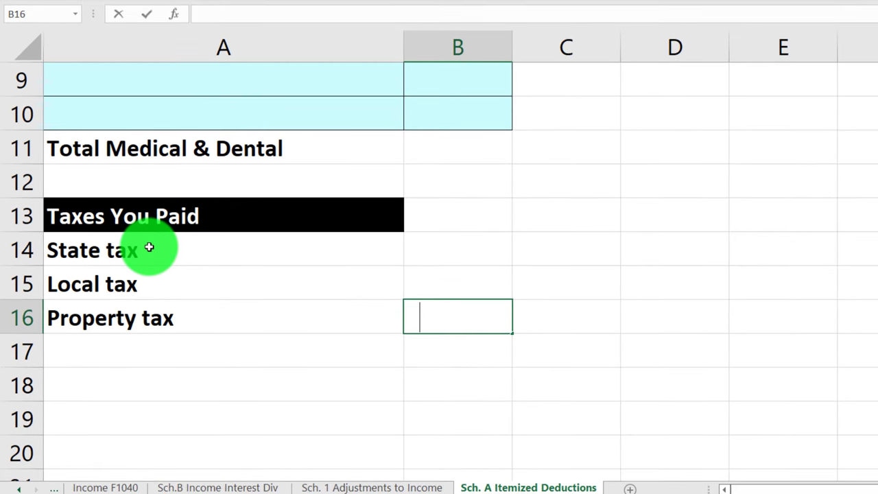
pyautogui.write('500')
pyautogui.press('Return')
# Format the taxes input range A14:B18 with light blue fill and cell borders.
pyautogui.moveTo(149, 247); pyautogui.dragTo(449, 379)
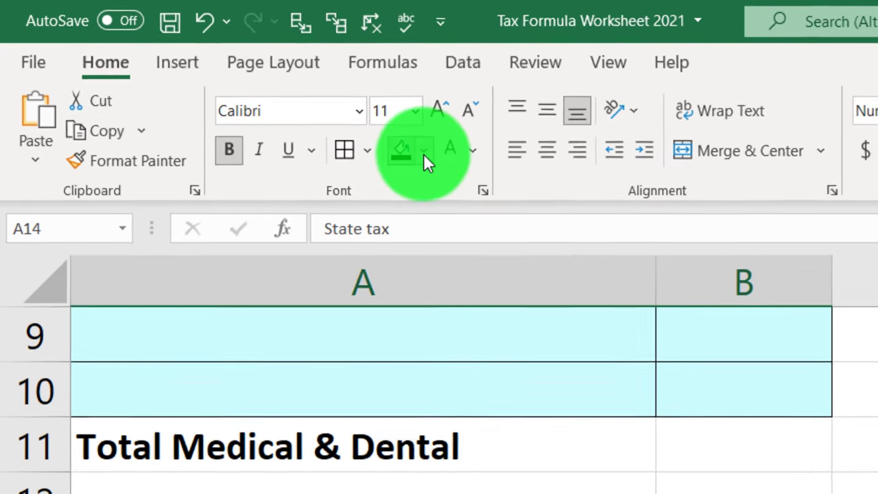
pyautogui.click(426, 157)
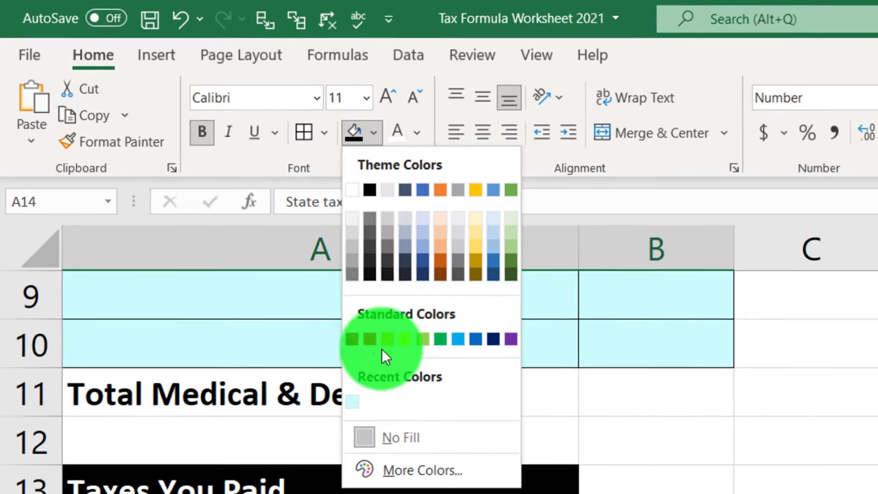
pyautogui.click(354, 400)
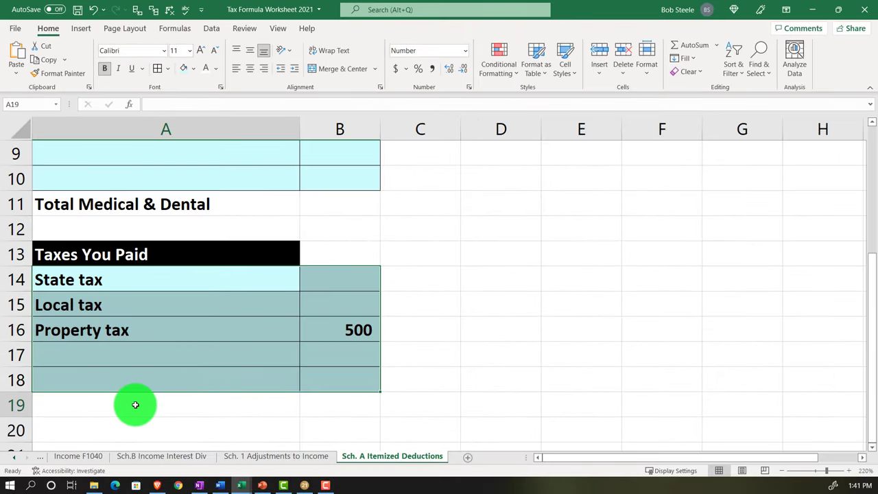
# Enter the label "Total taxes you paid" in A19 below the taxes input range.
pyautogui.click(137, 406)
pyautogui.write('Total')
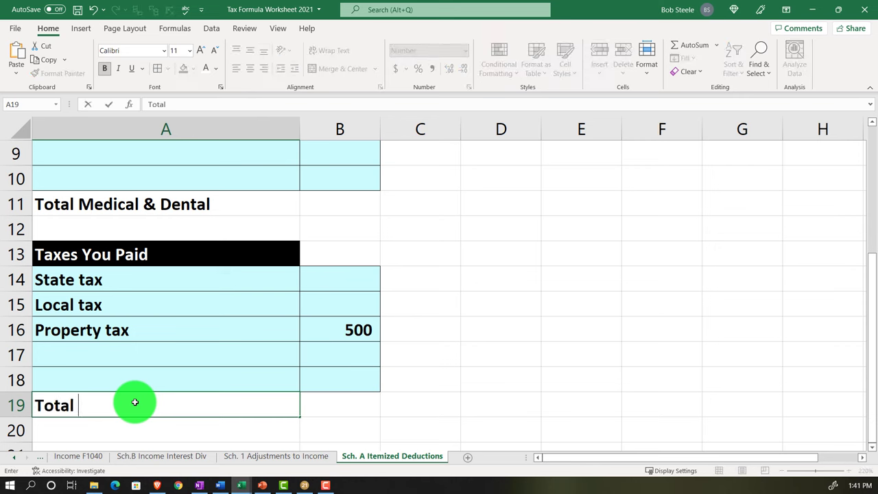
pyautogui.write(' taxes you')
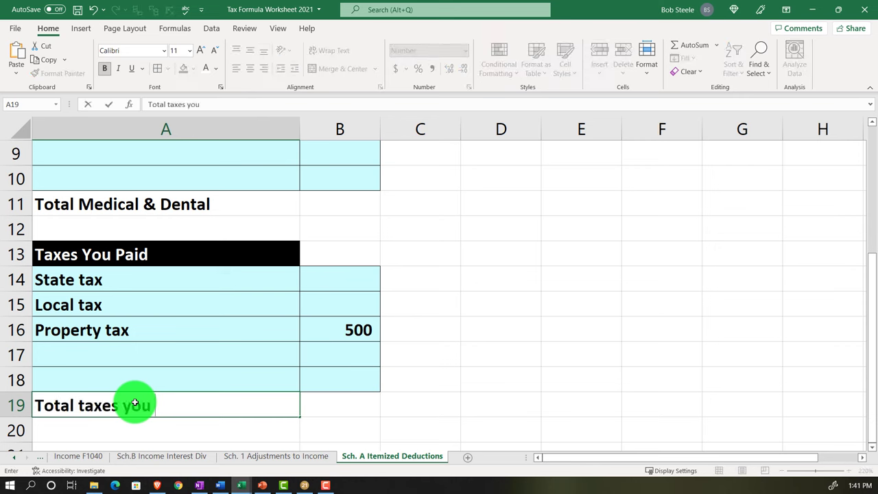
pyautogui.write(' paid')
pyautogui.press('Tab')
# Total the taxes in C19 with a SUM formula over B14:B18.
pyautogui.press('Tab')
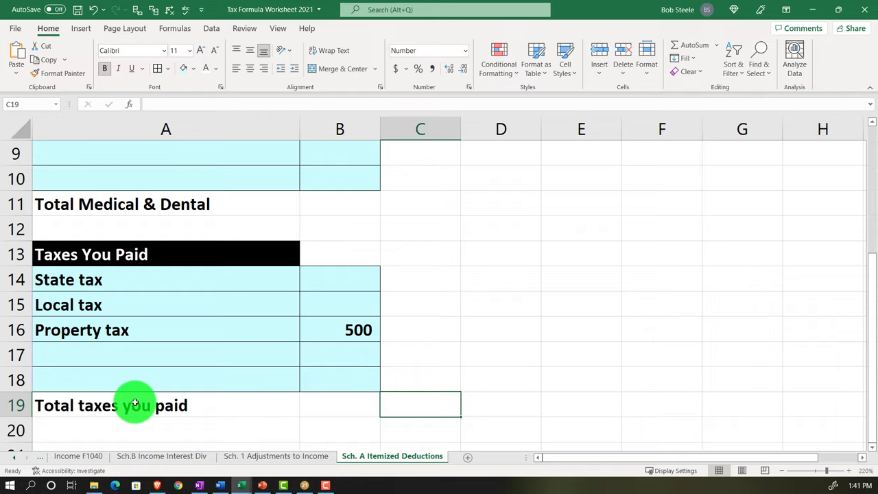
pyautogui.write('=sum(')
pyautogui.press('Left')
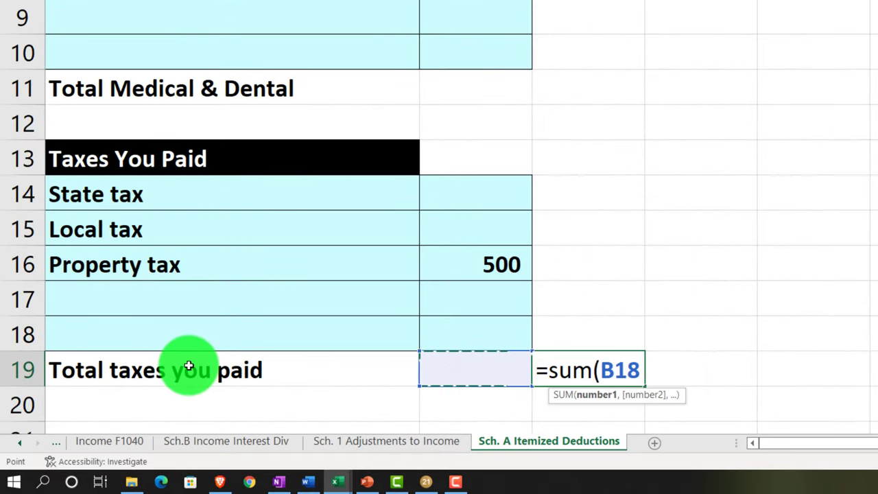
pyautogui.hotkey('shift', 'Up')
pyautogui.hotkey('shift', 'Up')
pyautogui.hotkey('shift', 'Up')
pyautogui.hotkey('shift', 'Up')
pyautogui.press('Return')
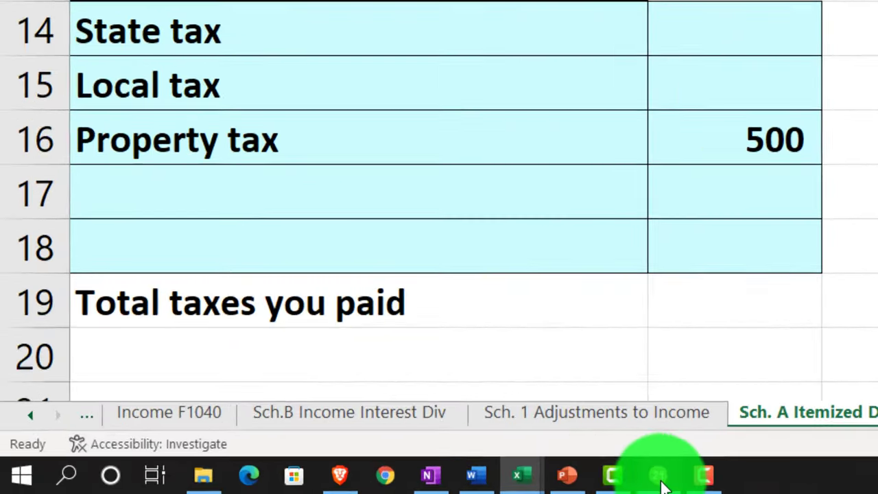
# Check the section after taxes on Schedule A in Lacerte, return to Excel and enter the heading "Interest you paid" in A21.
pyautogui.click(373, 484)
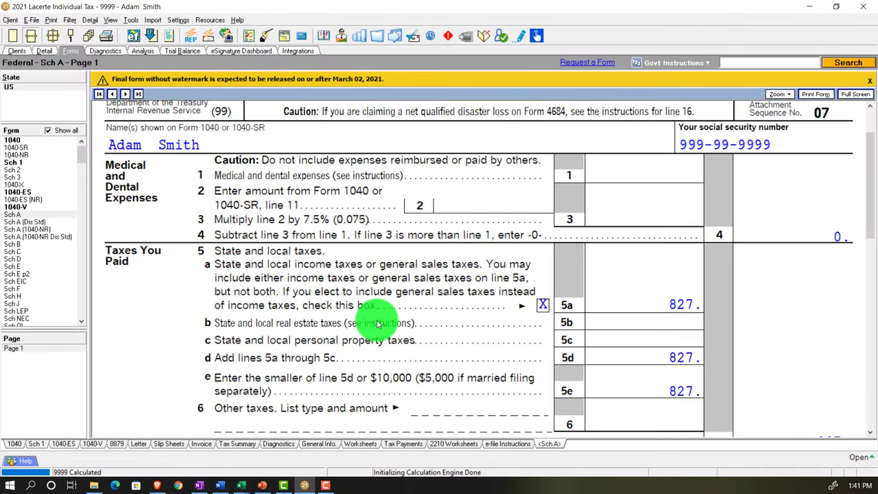
pyautogui.scroll(-5, 461, 282)
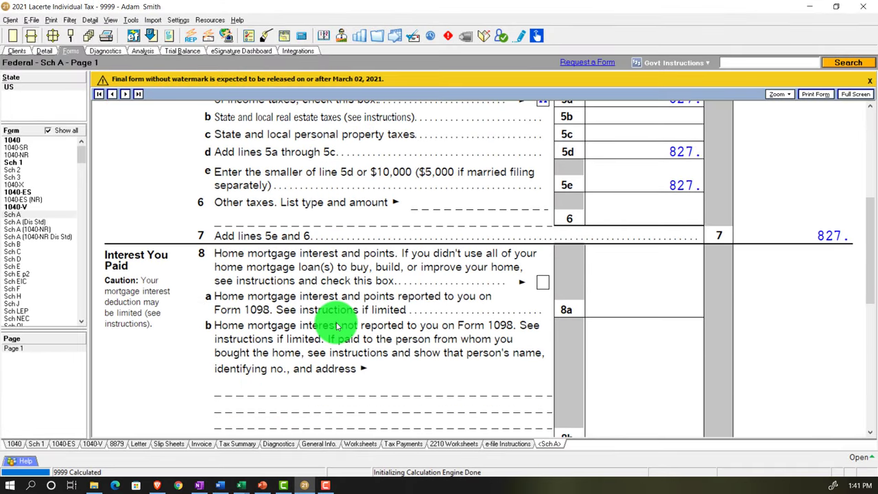
pyautogui.scroll(-2, 337, 326)
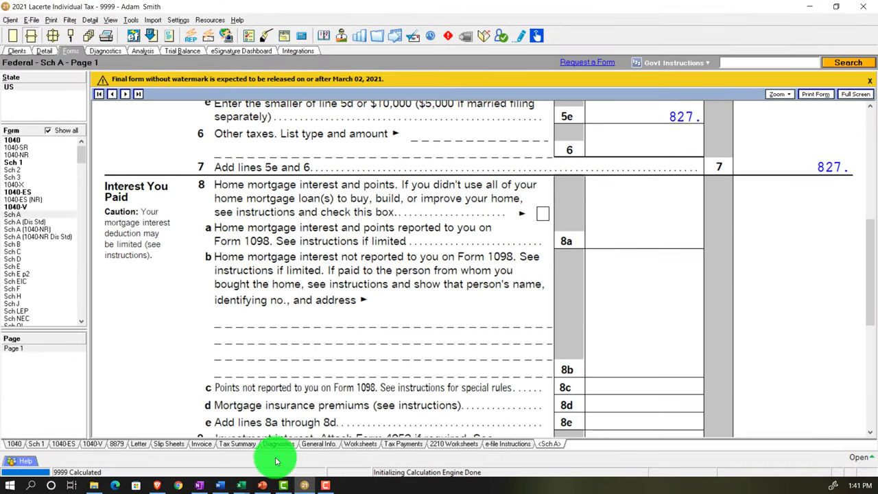
pyautogui.moveTo(242, 485)
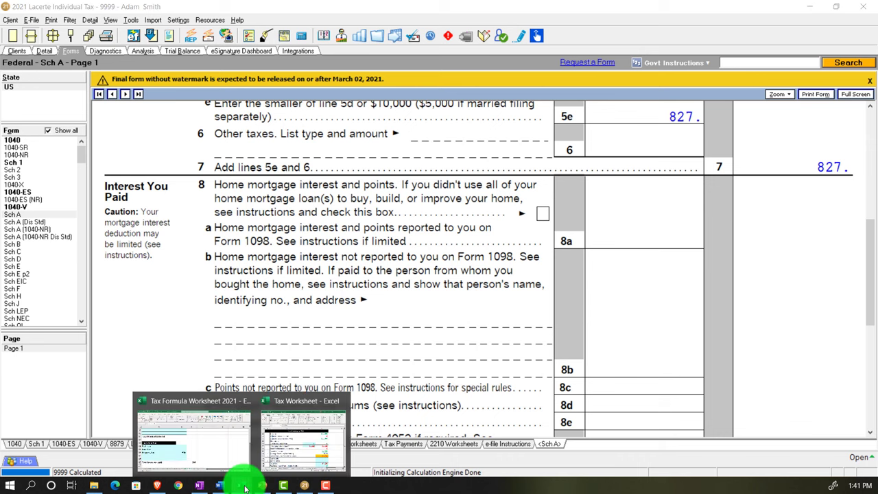
pyautogui.click(201, 425)
pyautogui.scroll(-1, 194, 402)
pyautogui.click(78, 310)
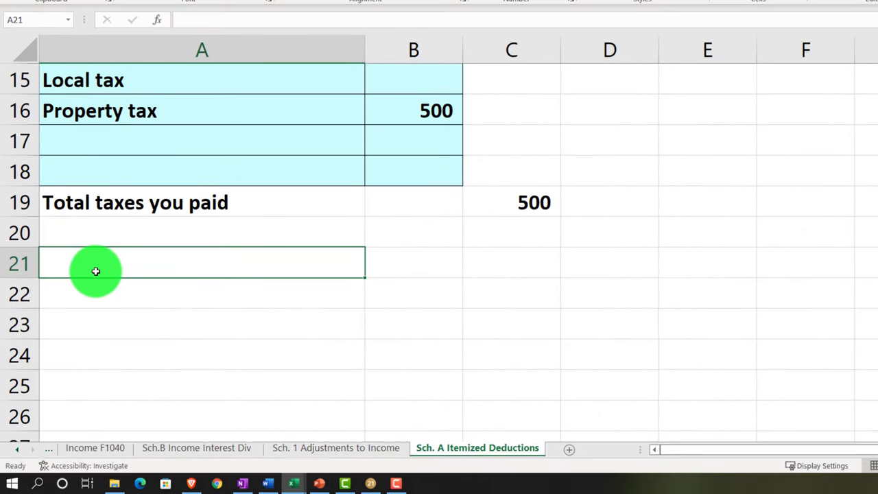
pyautogui.write('Interest you paid')
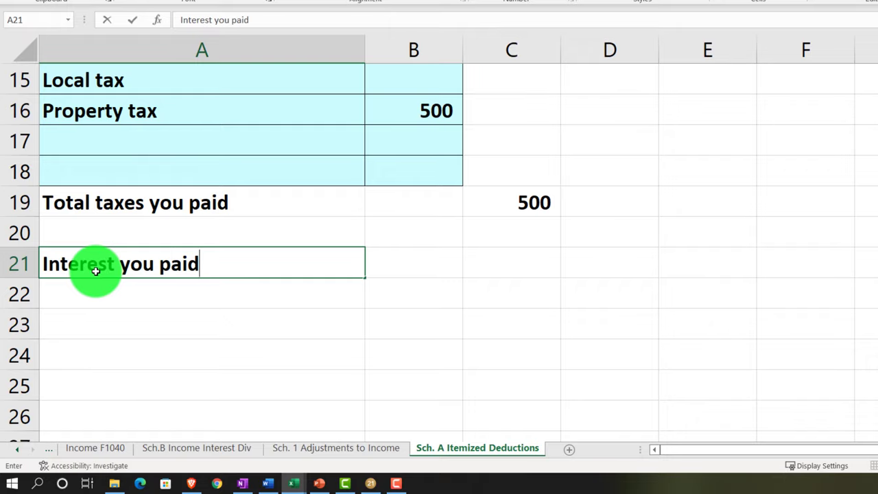
pyautogui.press('Return')
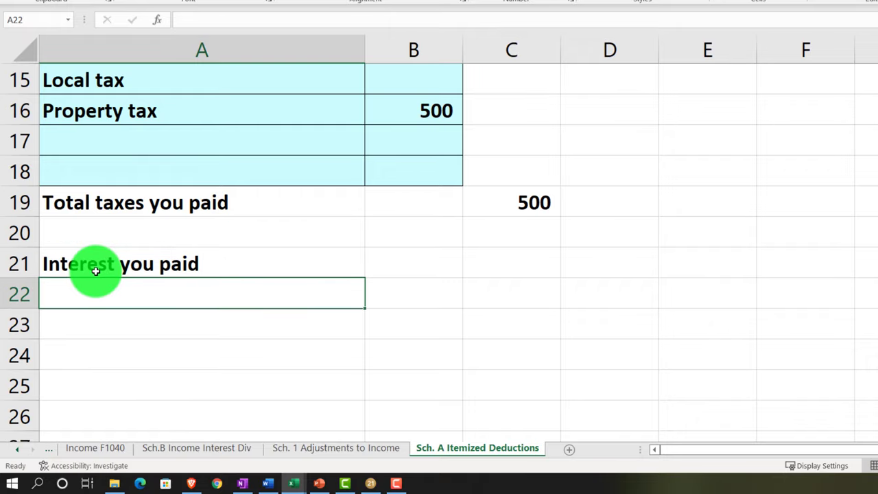
# Format the Interest you paid heading in A21 with black fill and white text.
pyautogui.click(95, 271)
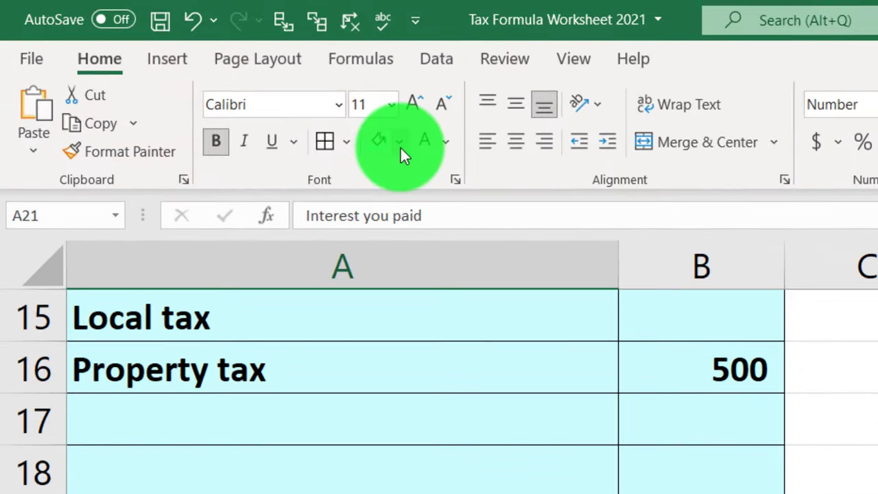
pyautogui.click(400, 144)
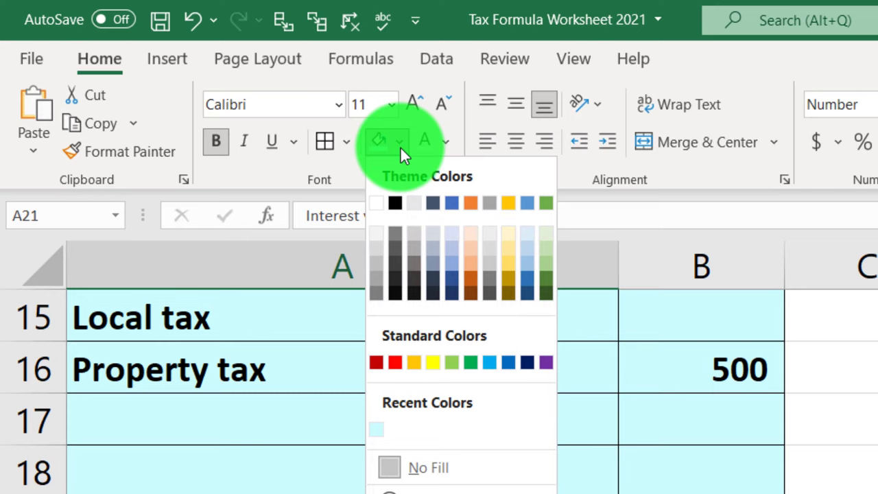
pyautogui.click(396, 203)
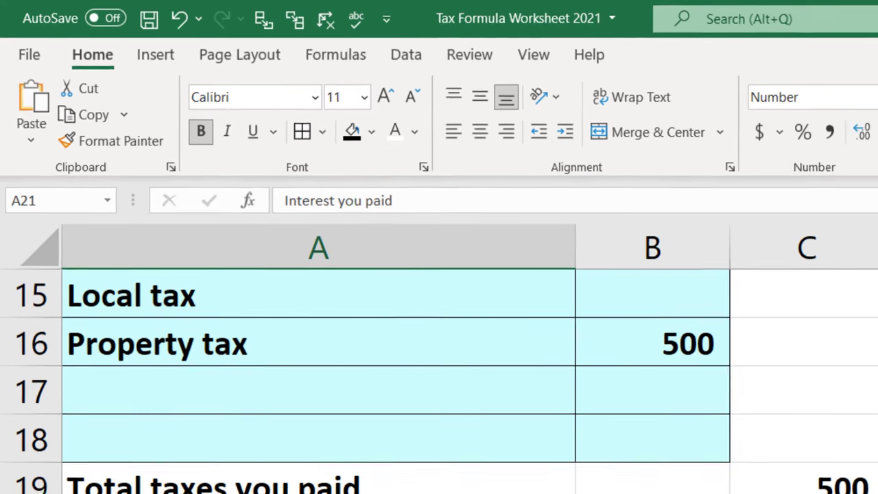
# Enter the label "Mortgage interest" in A22 under Interest you paid.
pyautogui.click(143, 387)
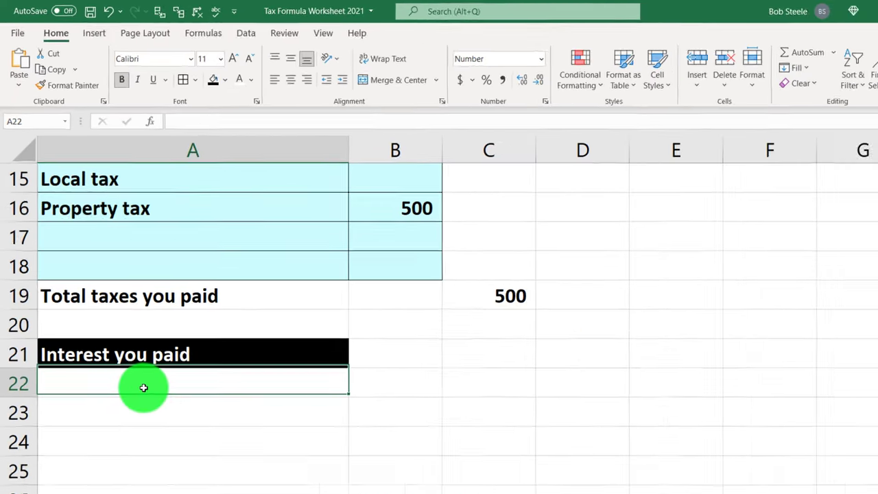
pyautogui.write('Mor')
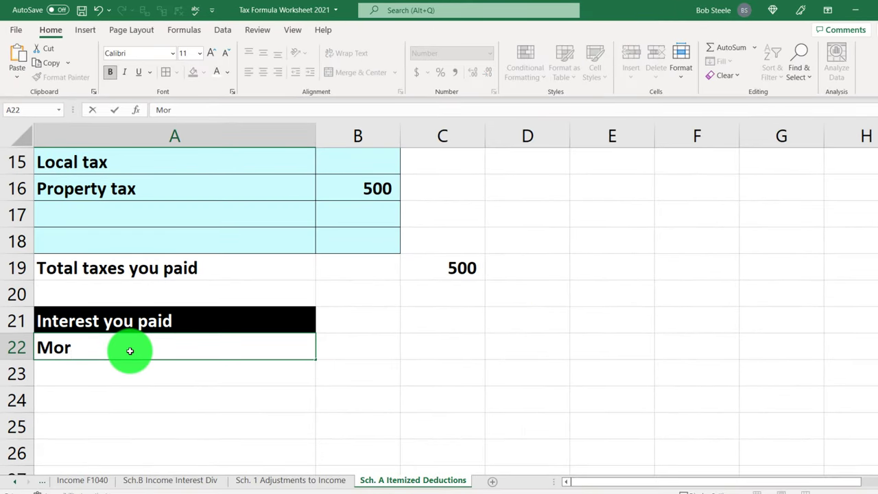
pyautogui.write('tgage interest')
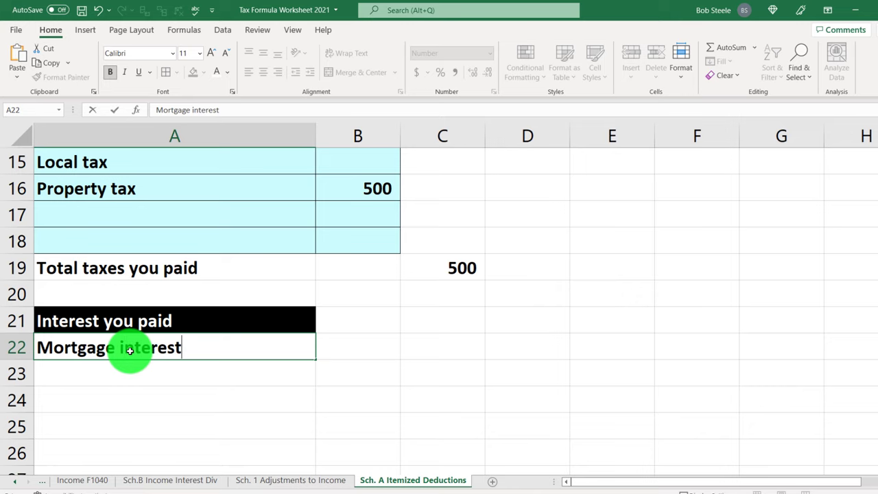
pyautogui.press('Return')
# Format the mortgage interest input range A23:B26 with light blue fill and cell borders.
pyautogui.scroll(4, 192, 336)
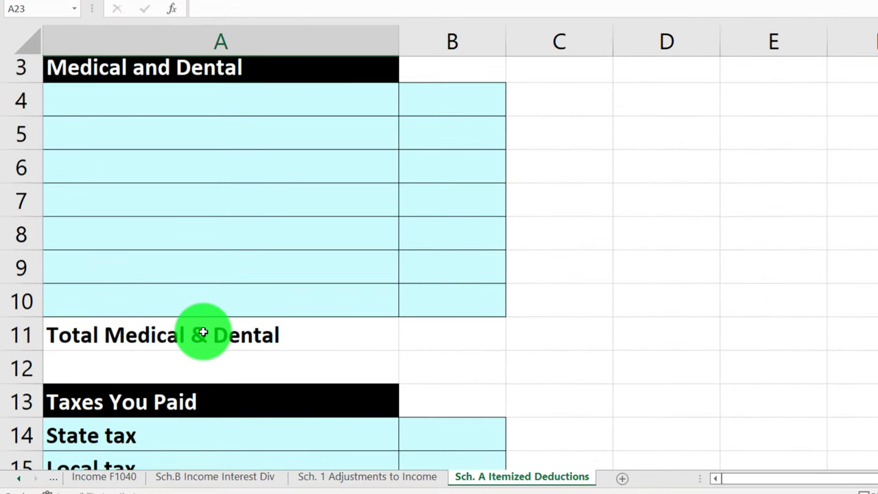
pyautogui.scroll(1, 203, 332)
pyautogui.scroll(-5, 203, 332)
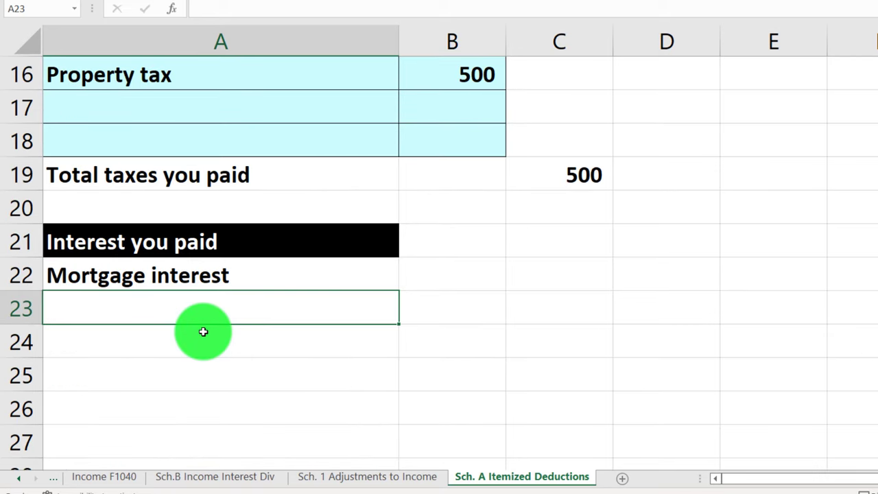
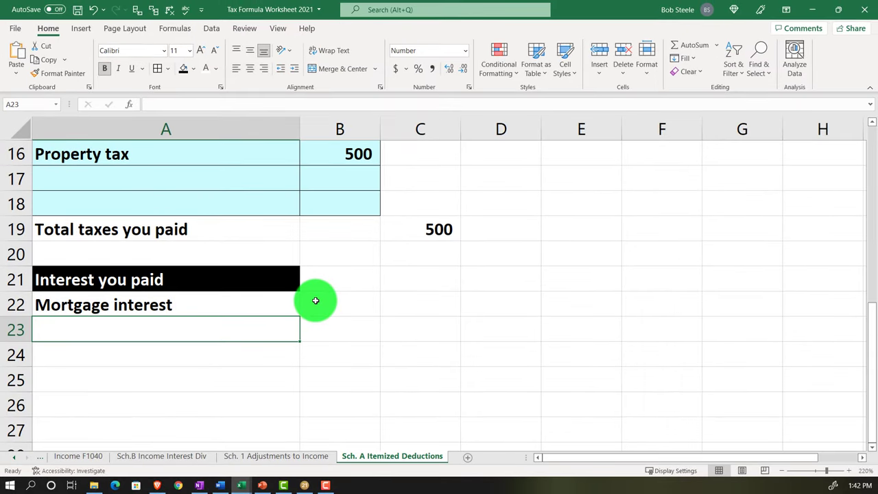
pyautogui.moveTo(212, 329); pyautogui.dragTo(300, 369)
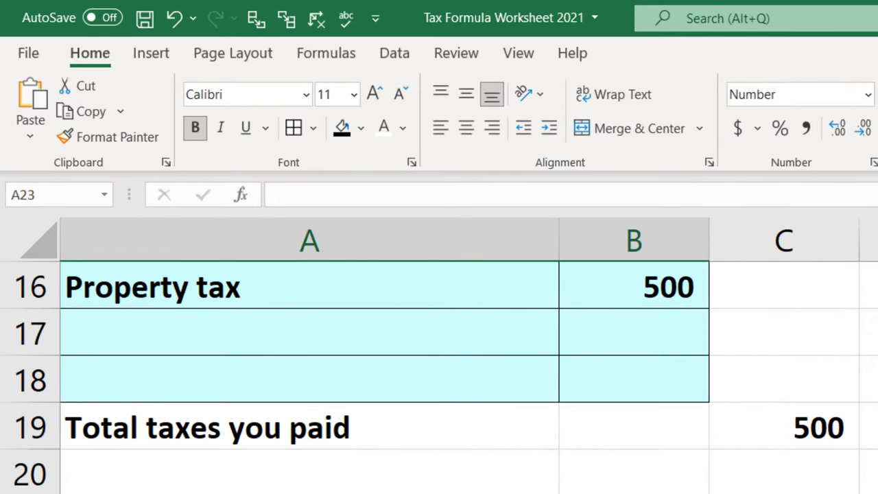
pyautogui.moveTo(205, 493); pyautogui.dragTo(618, 493)
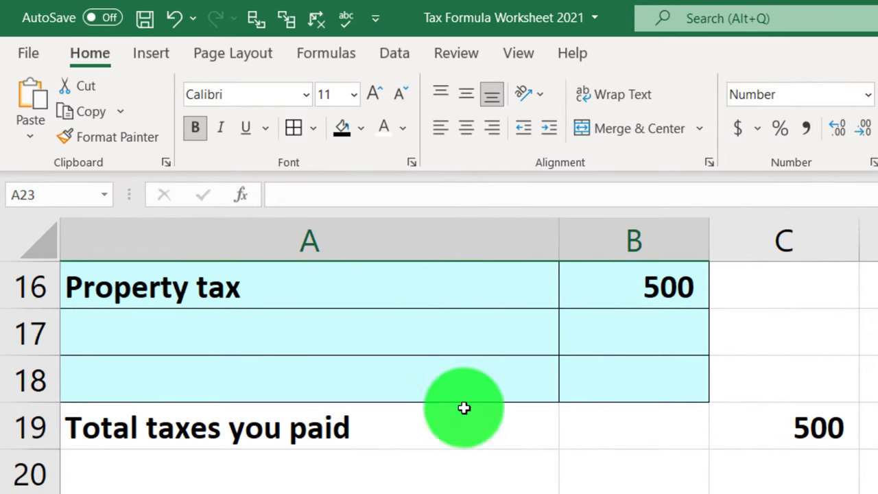
pyautogui.click(363, 128)
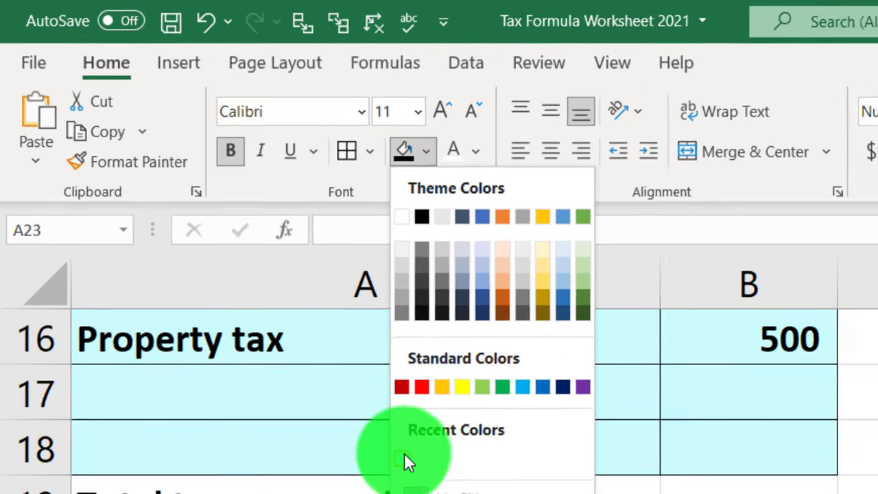
pyautogui.click(405, 458)
# Enter mortgage interest amounts of 6000 in B23 and 1000 in B24.
pyautogui.click(137, 371)
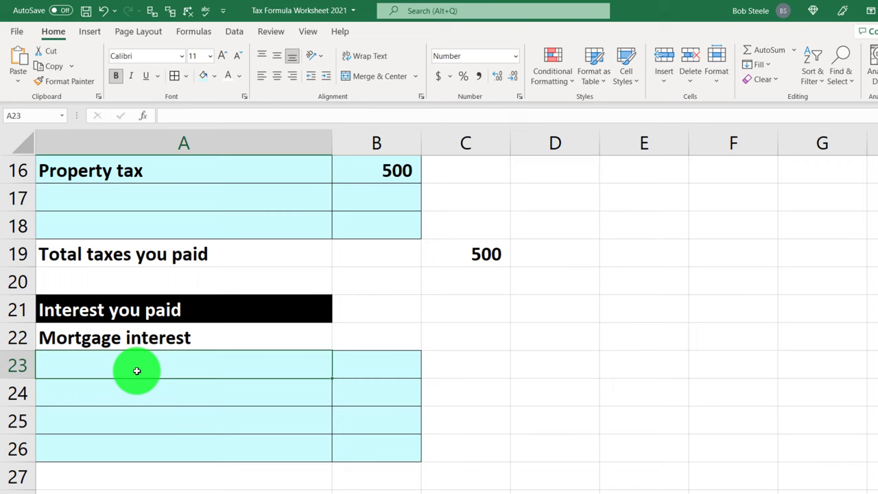
pyautogui.press('Tab')
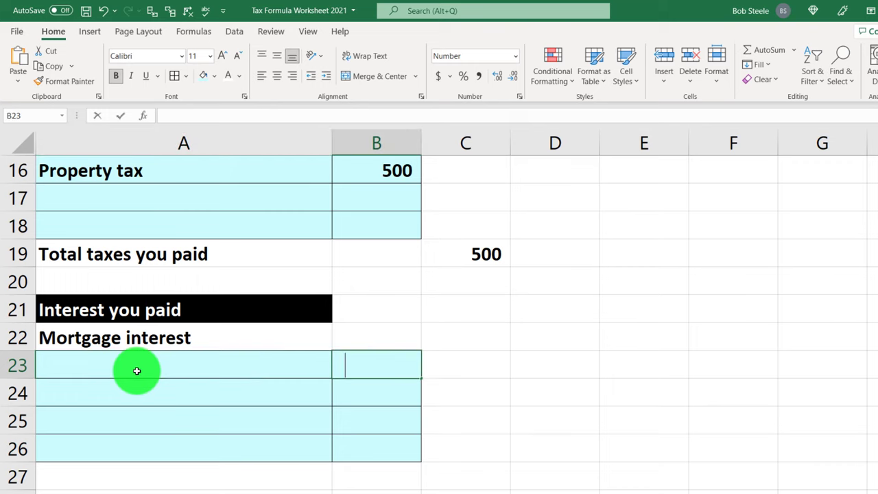
pyautogui.write('6000')
pyautogui.press('Return')
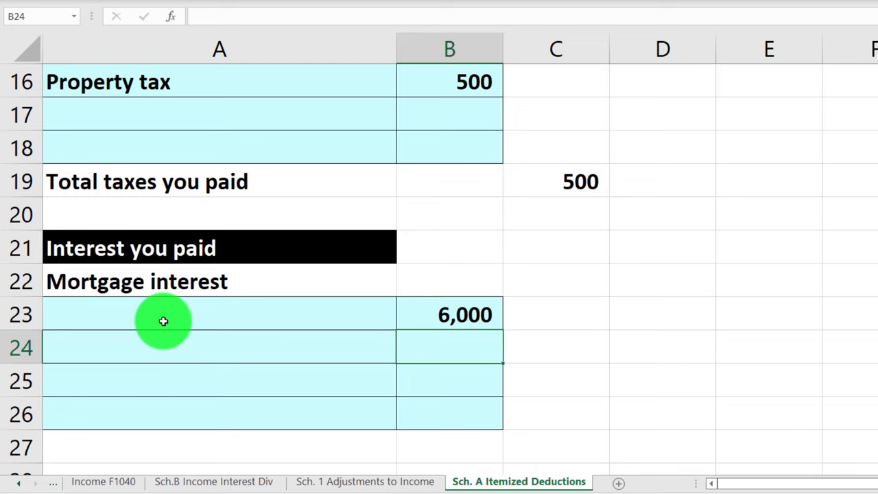
pyautogui.write('1000')
pyautogui.press('Return')
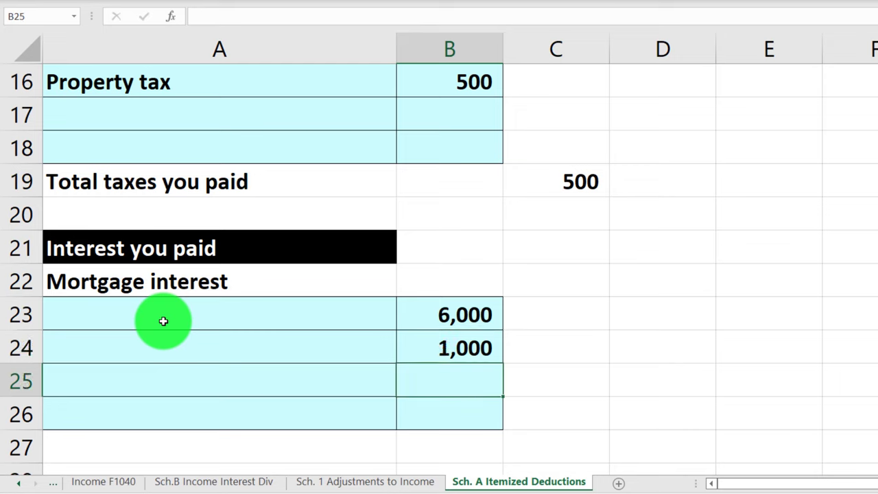
# Enter the label "Total mortgage interest" in A27 below the mortgage interest input range.
pyautogui.click(119, 438)
pyautogui.write('Tot')
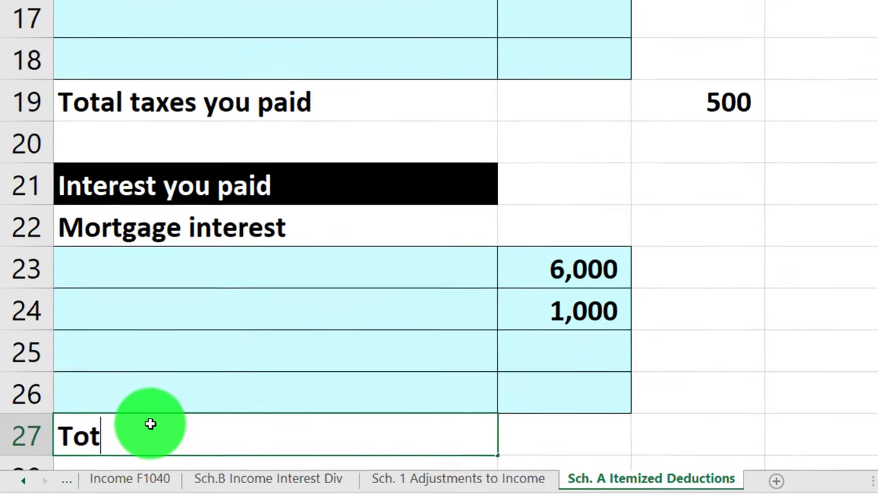
pyautogui.press('BackSpace')
pyautogui.press('BackSpace')
pyautogui.press('BackSpace')
pyautogui.write('tota')
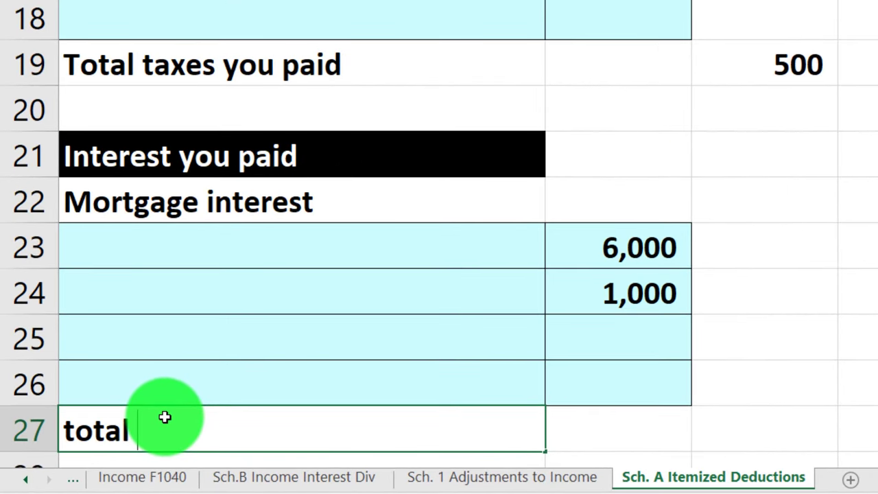
pyautogui.write('l')
pyautogui.press('BackSpace')
pyautogui.press('BackSpace')
pyautogui.press('BackSpace')
pyautogui.press('BackSpace')
pyautogui.press('BackSpace')
pyautogui.write('T')
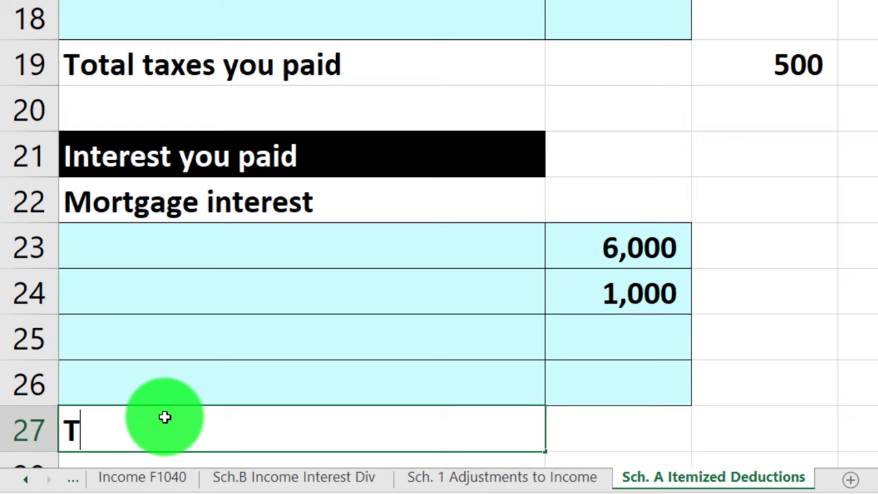
pyautogui.write('otal mortgabg')
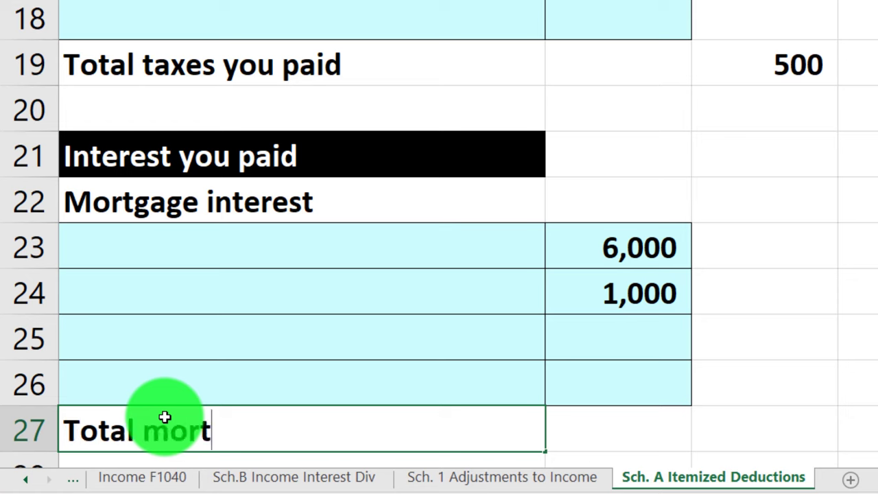
pyautogui.press('BackSpace')
pyautogui.press('BackSpace')
pyautogui.write('ge interest')
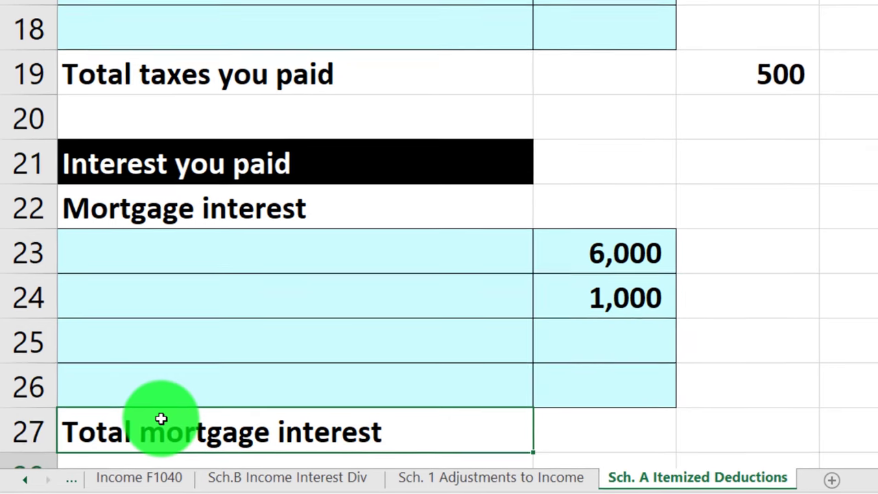
pyautogui.press('Return')
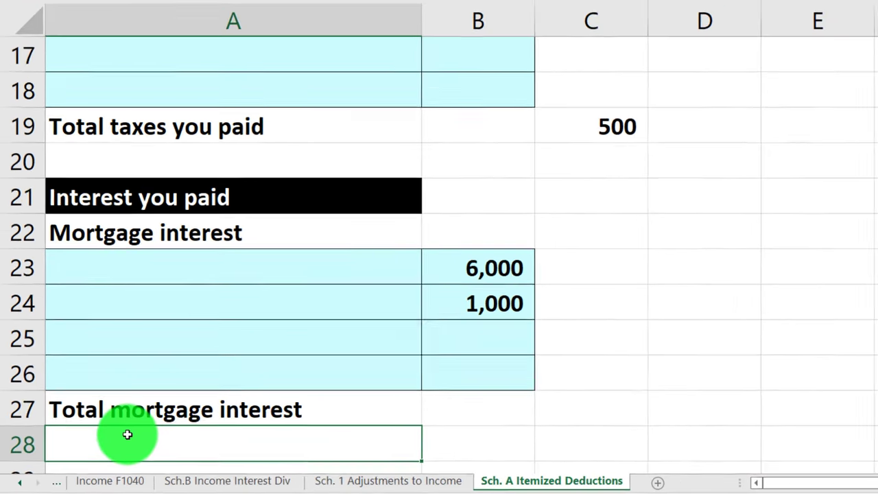
pyautogui.click(751, 420)
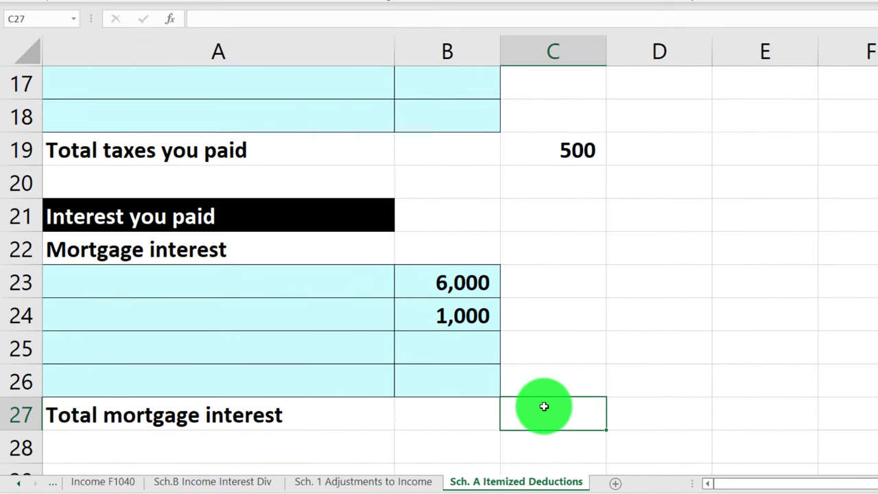
pyautogui.write('=sum(')
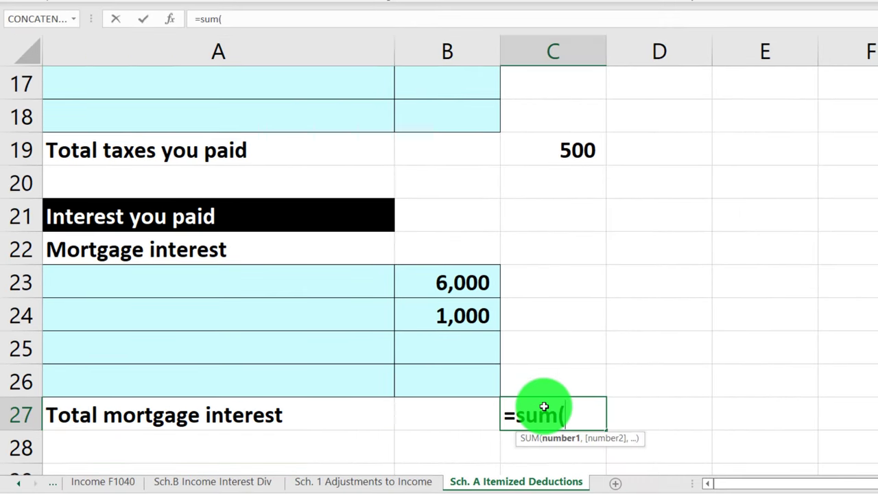
pyautogui.press('Up')
pyautogui.press('Left')
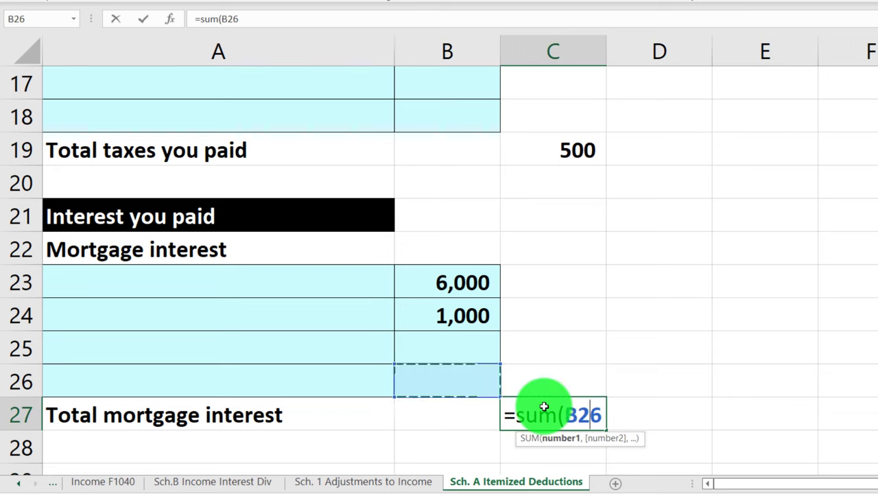
pyautogui.press('BackSpace')
pyautogui.press('Escape')
pyautogui.press('Down')
pyautogui.press('Left')
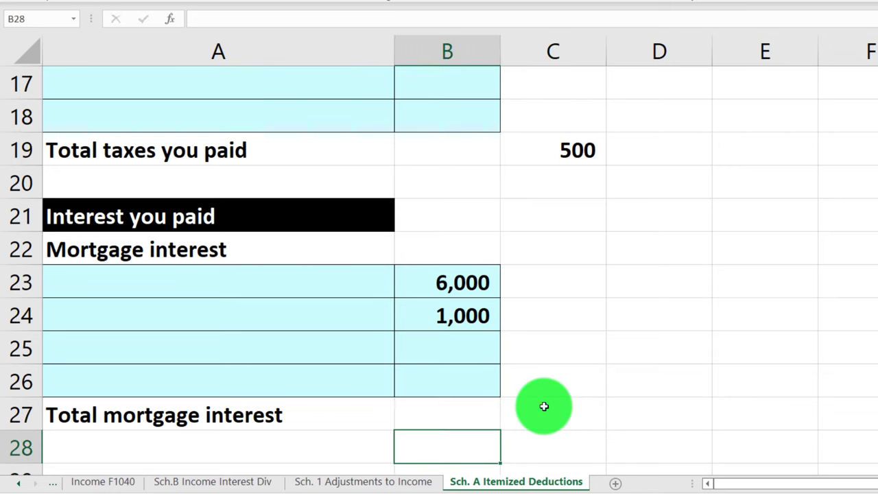
# Total the mortgage interest amounts in B27 with a SUM formula over B23:B26.
pyautogui.press('Up')
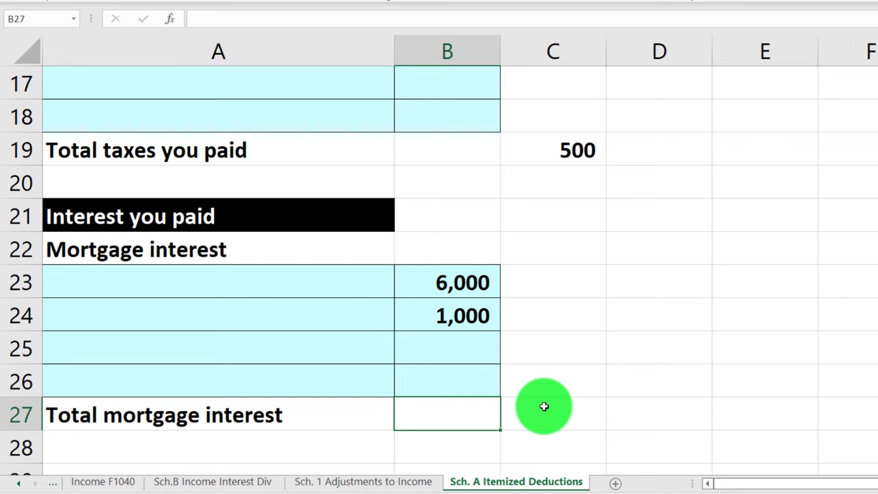
pyautogui.write('=sum(')
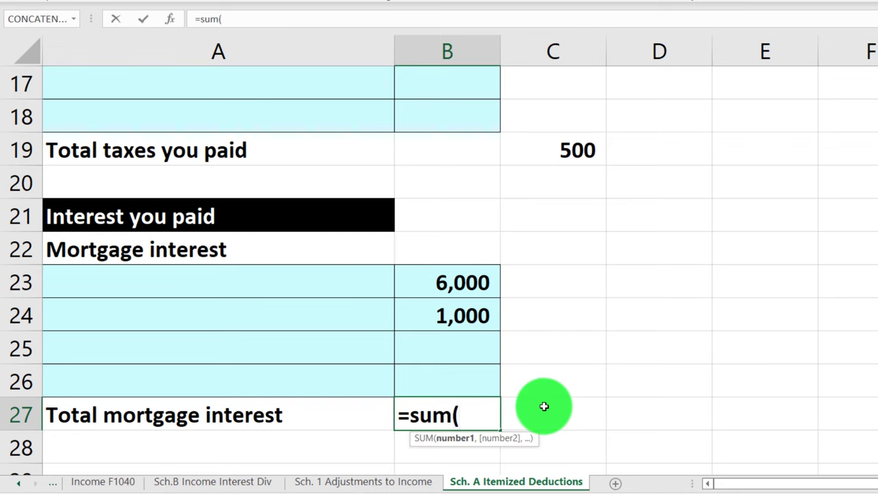
pyautogui.press('Up')
pyautogui.hotkey('shift', 'Up')
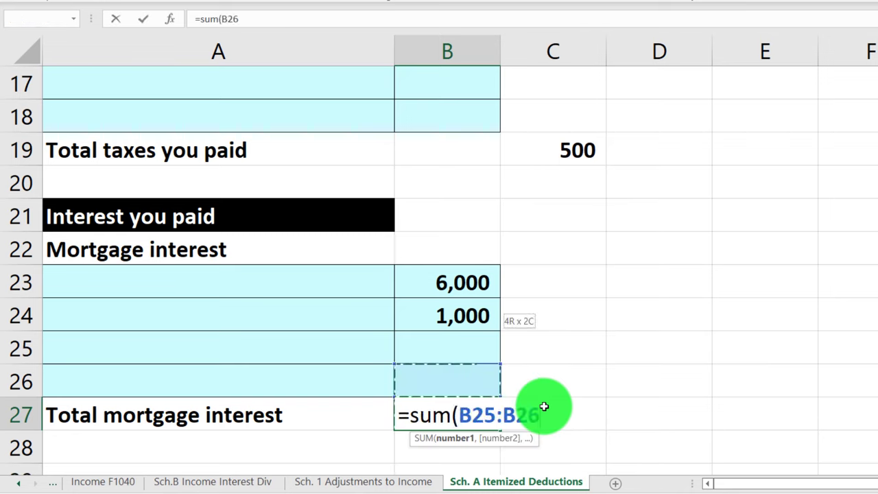
pyautogui.hotkey('shift', 'Up')
pyautogui.hotkey('shift', 'Up')
pyautogui.press('Return')
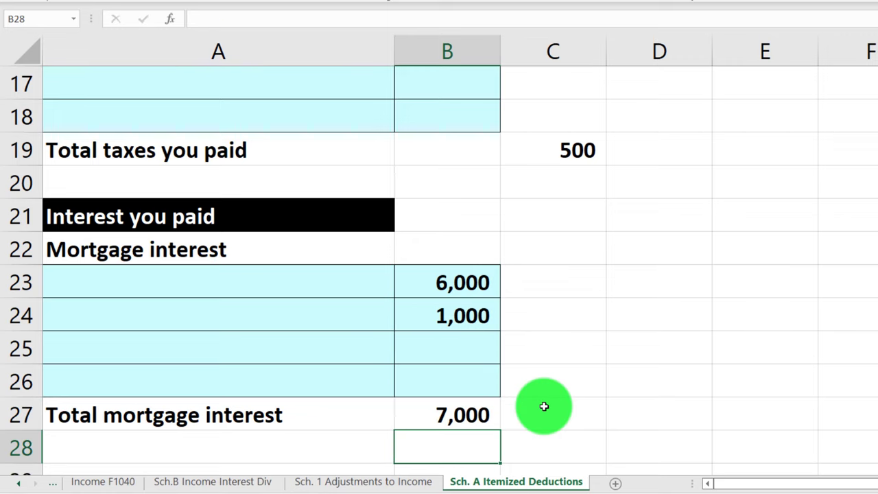
# Enter the label "Other interest" in A28 and leave its amount in B28 blank.
pyautogui.press('Left')
pyautogui.write('Other int')
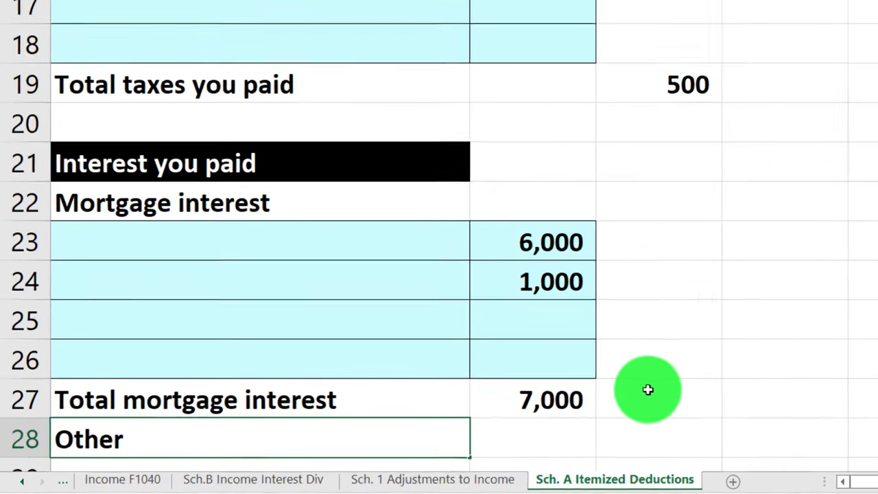
pyautogui.write('erest')
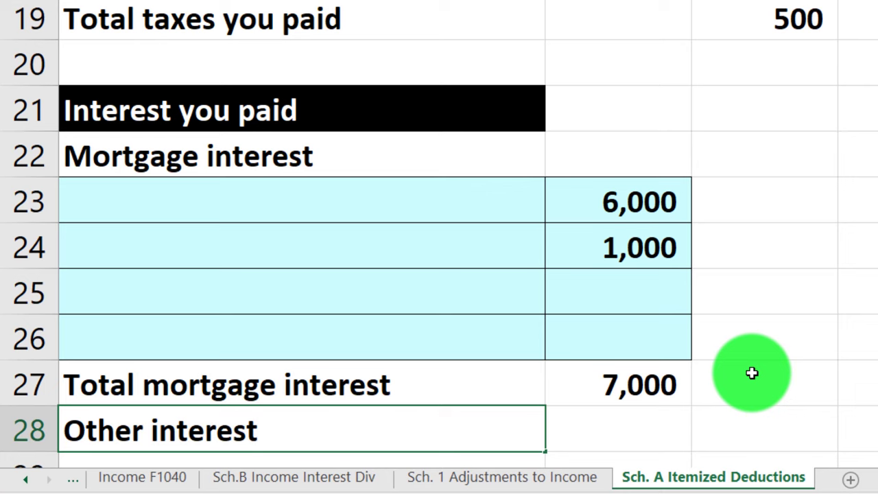
pyautogui.press('Tab')
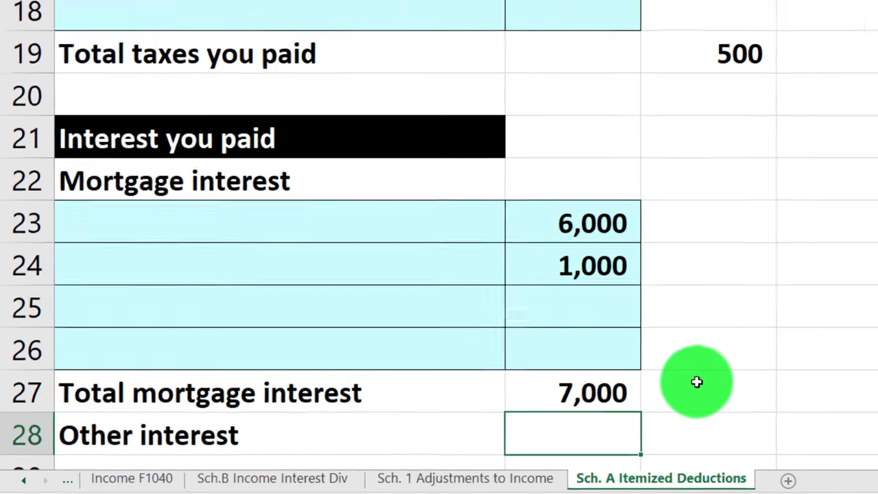
# Enter the label "Total interest you paid" in A29.
pyautogui.press('Return')
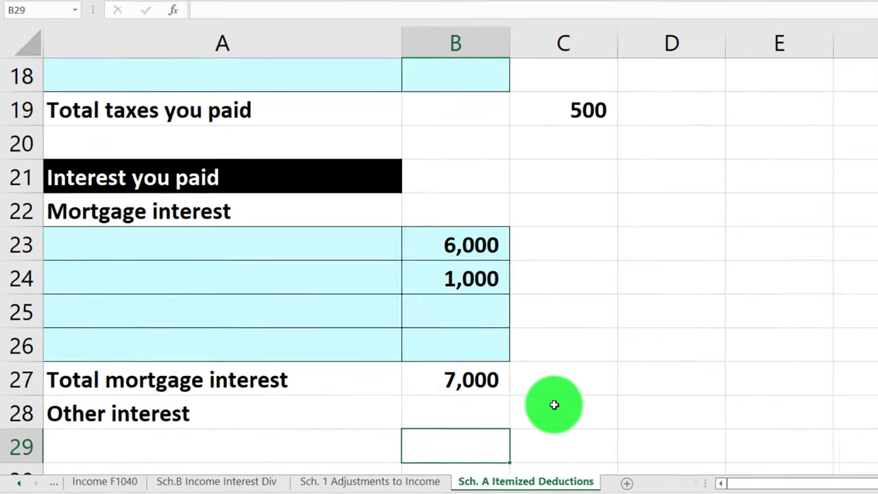
pyautogui.press('Left')
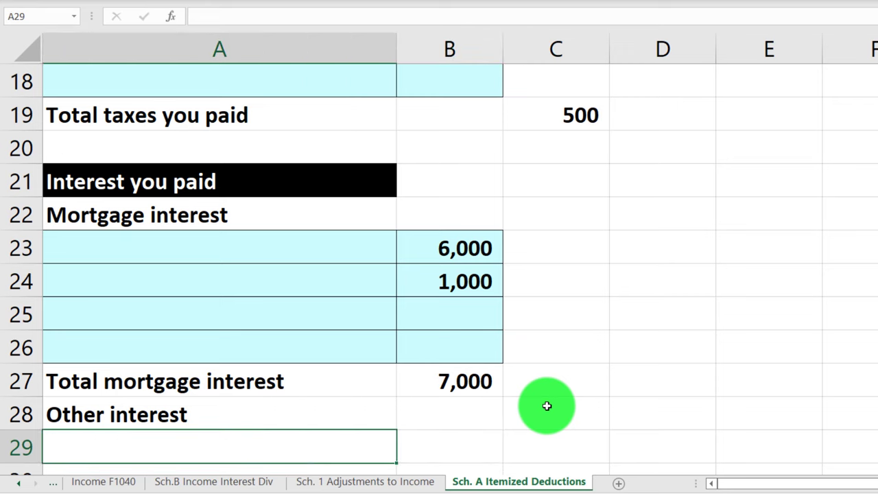
pyautogui.write('Total ')
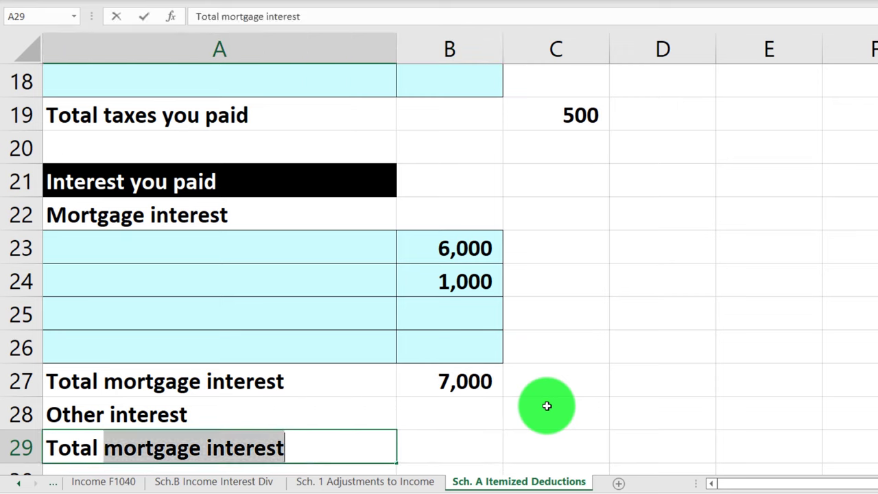
pyautogui.write('interest yo')
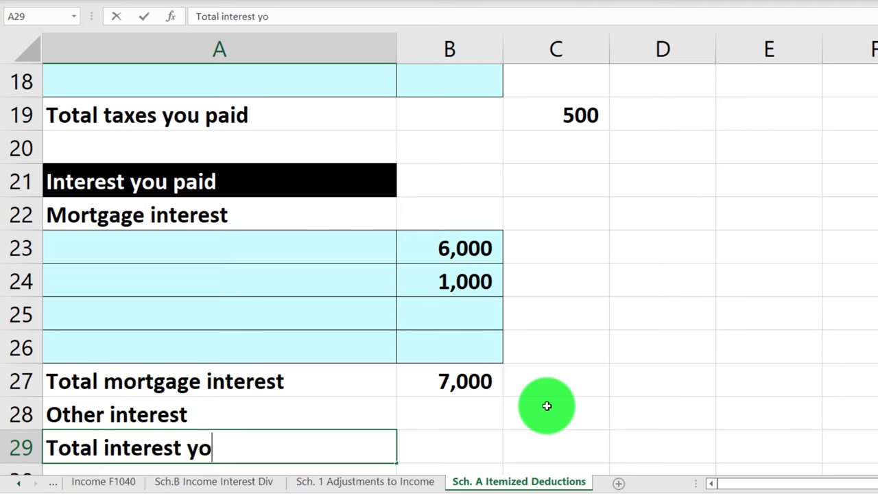
pyautogui.write('u paid')
pyautogui.press('Tab')
pyautogui.press('Tab')
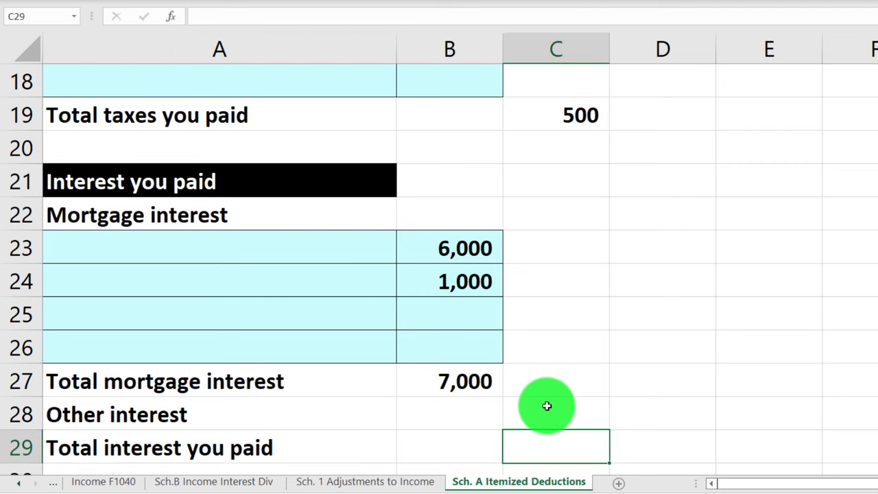
# Total the mortgage and other interest in C29 with a SUM formula over B27:B28.
pyautogui.write('=sum(')
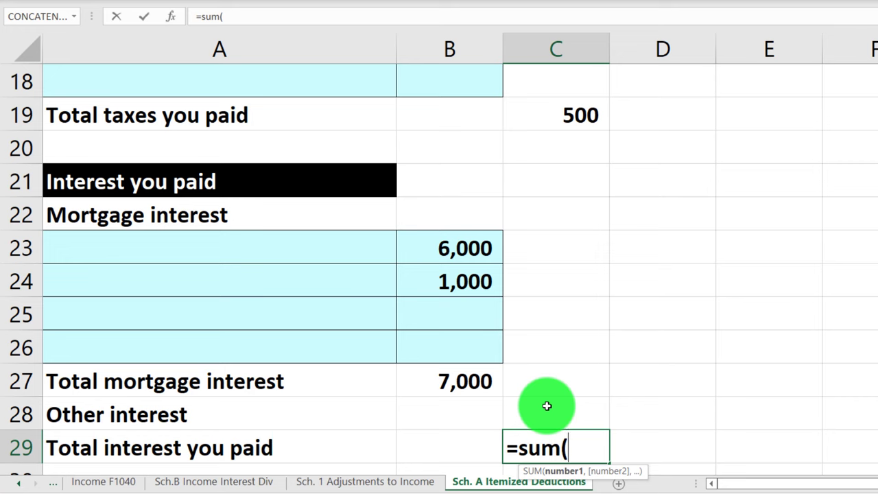
pyautogui.press('Left')
pyautogui.press('Up')
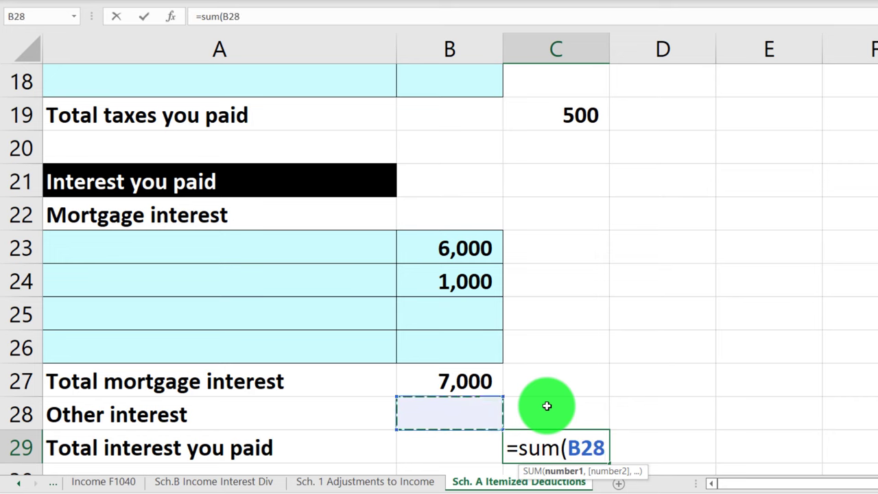
pyautogui.hotkey('shift', 'Up')
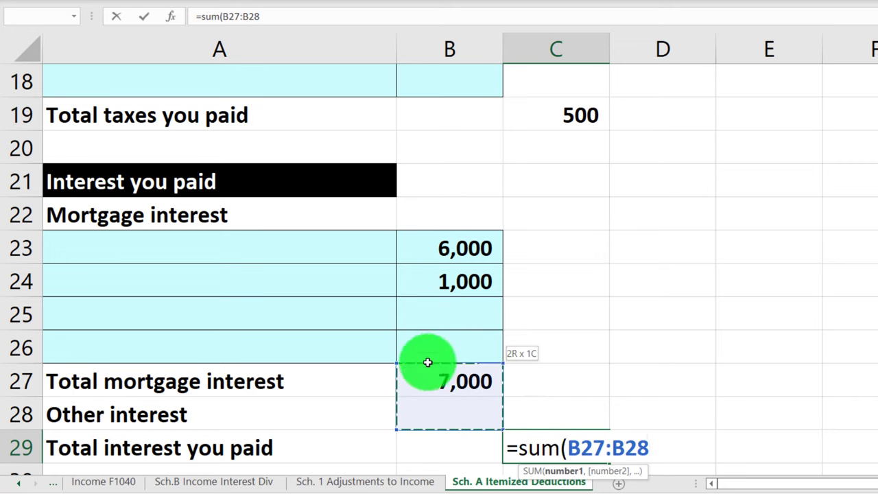
pyautogui.press('Return')
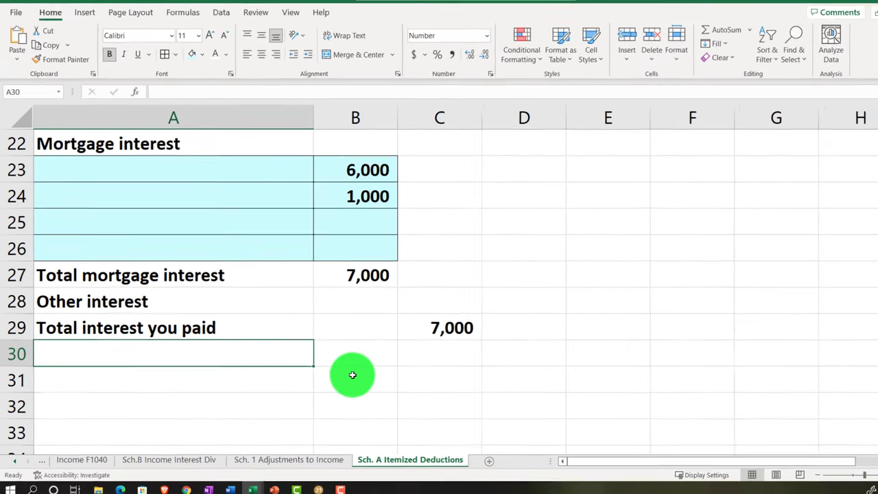
# Enter the label "Total itemized deductions" in A31, leaving row 30 blank.
pyautogui.press('Return')
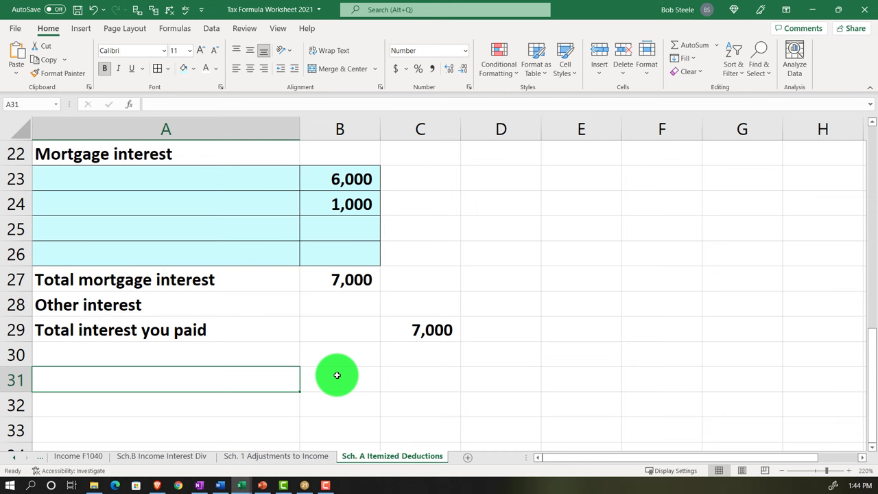
pyautogui.write('Total ')
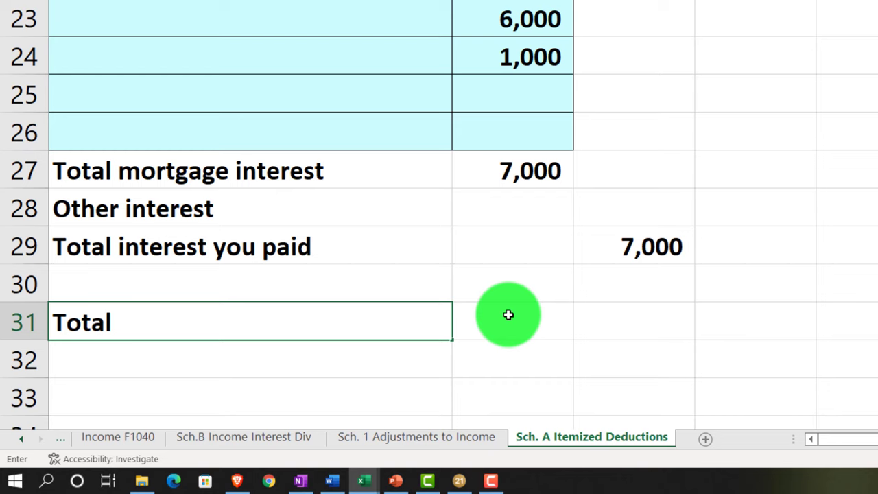
pyautogui.write('itemized deductions')
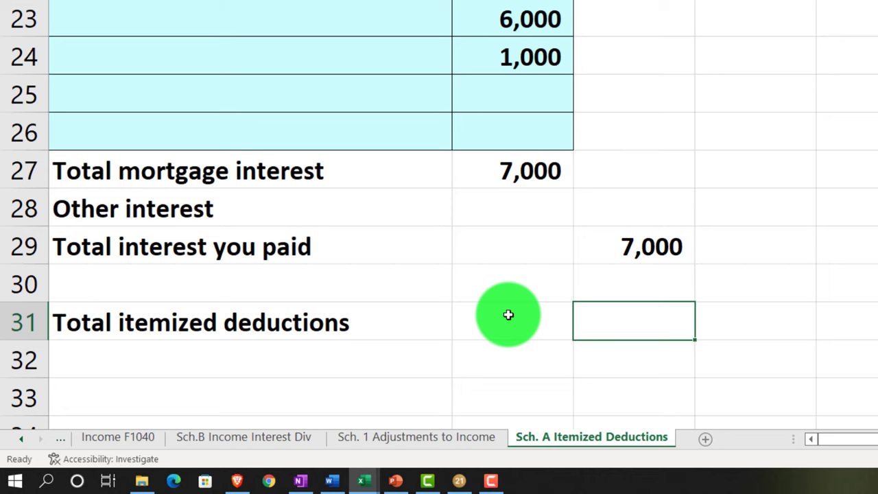
# Total the itemized deductions in C31 with a SUM formula over the section totals in C4:C30.
pyautogui.write('um(')
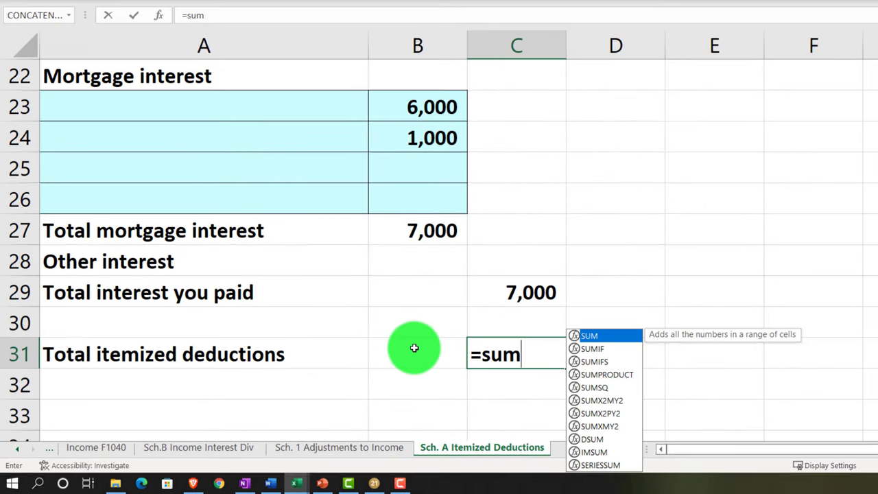
pyautogui.press('Up')
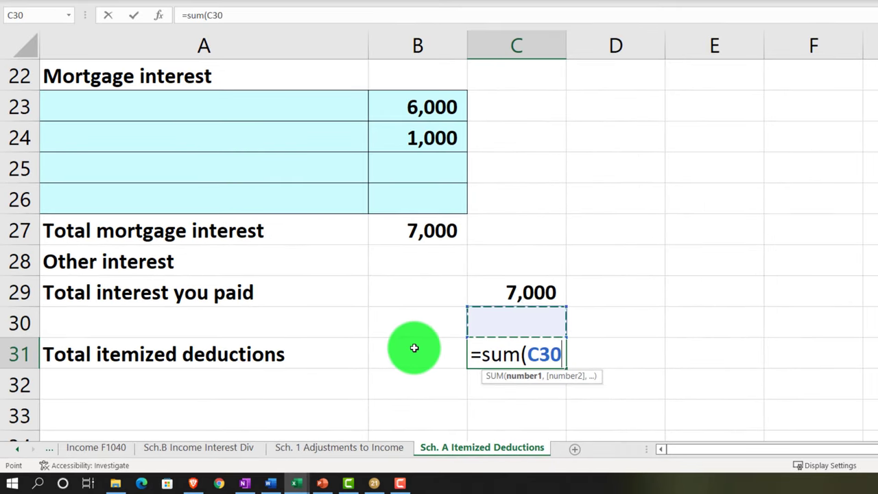
pyautogui.hotkey('shift', 'Up')
pyautogui.hotkey('shift', 'Up')
pyautogui.hotkey('shift', 'Up')
pyautogui.hotkey('shift', 'Up')
pyautogui.hotkey('shift', 'Up')
pyautogui.hotkey('shift', 'Up')
pyautogui.hotkey('shift', 'Up')
pyautogui.hotkey('shift', 'Up')
pyautogui.hotkey('shift', 'Up')
pyautogui.hotkey('shift', 'Up')
pyautogui.hotkey('shift', 'Up')
pyautogui.hotkey('shift', 'Up')
pyautogui.hotkey('shift', 'Up')
pyautogui.hotkey('shift', 'Up')
pyautogui.hotkey('shift', 'Up')
pyautogui.hotkey('shift', 'Up')
pyautogui.hotkey('shift', 'Up')
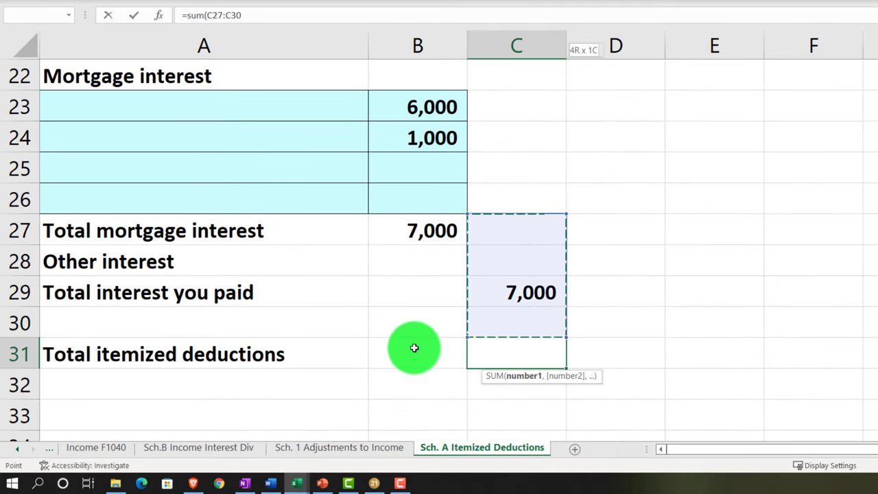
pyautogui.hotkey('shift', 'Up')
pyautogui.hotkey('shift', 'Up')
pyautogui.hotkey('shift', 'Up')
pyautogui.hotkey('shift', 'Up')
pyautogui.hotkey('shift', 'Up')
pyautogui.hotkey('shift', 'Up')
pyautogui.hotkey('shift', 'Up')
pyautogui.hotkey('shift', 'Up')
pyautogui.hotkey('shift', 'Up')
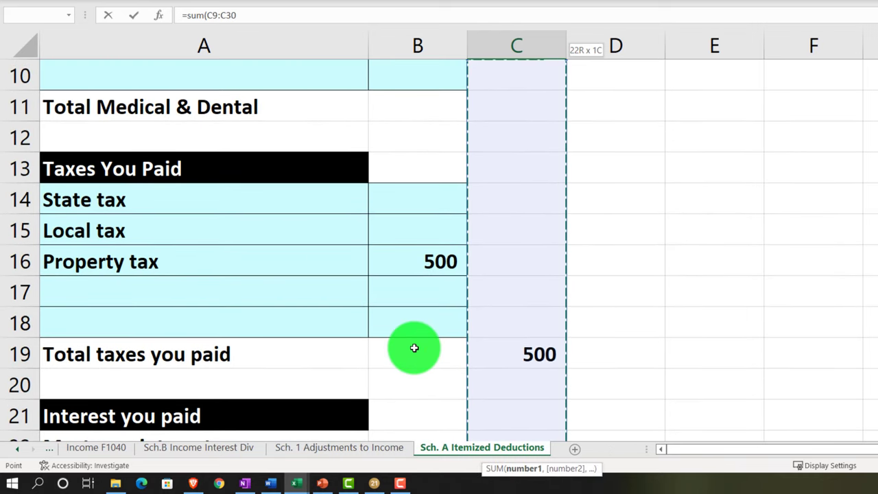
pyautogui.hotkey('shift', 'Up')
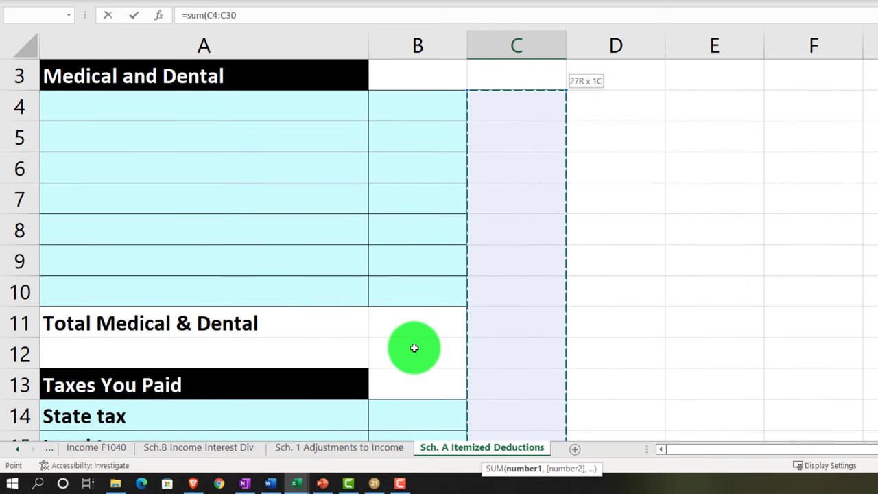
pyautogui.press('Return')
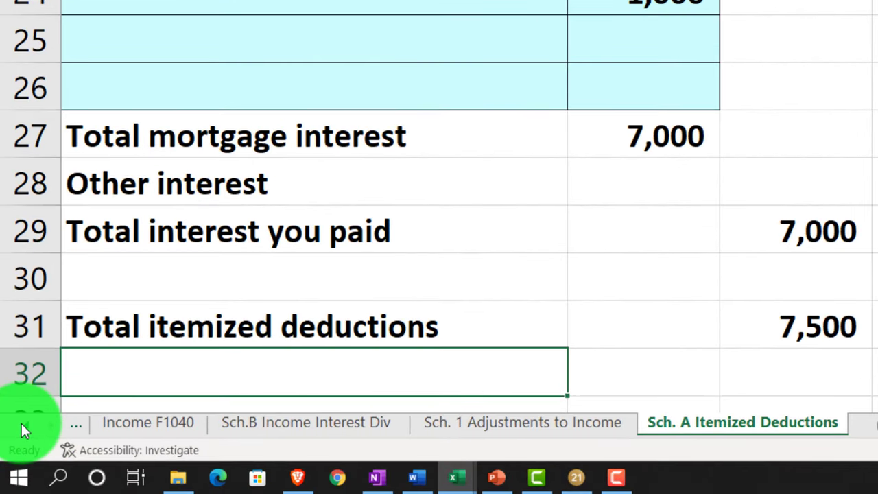
# Link the Itemized Deductions amount in C6 of the Tax Formula F1040 sheet to C31 of the Sch. A Itemized Deductions sheet.
pyautogui.click(21, 423)
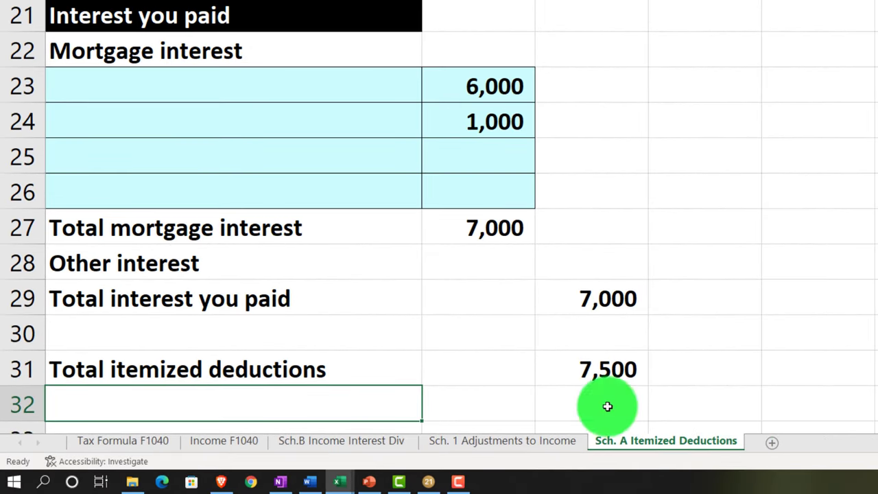
pyautogui.click(118, 439)
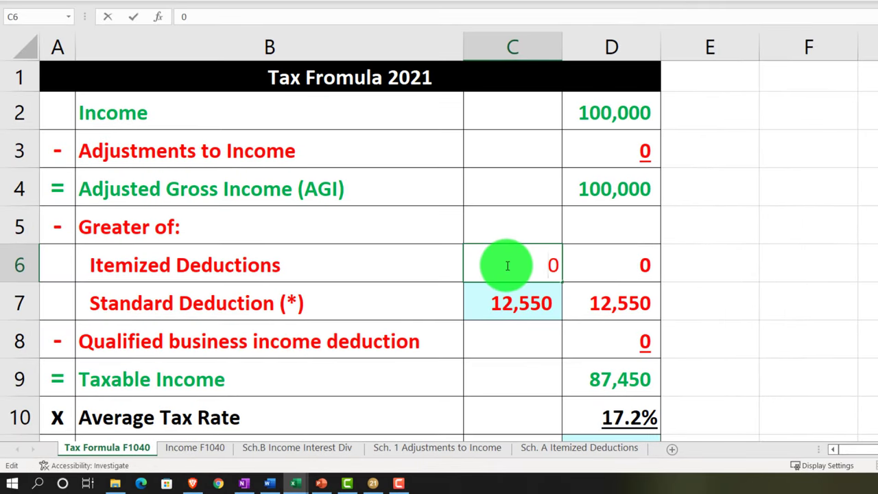
pyautogui.press('Escape')
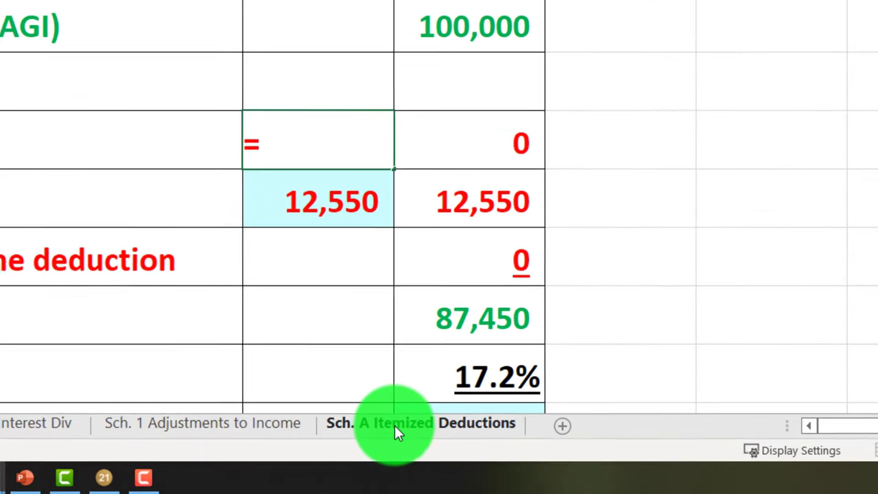
pyautogui.click(563, 447)
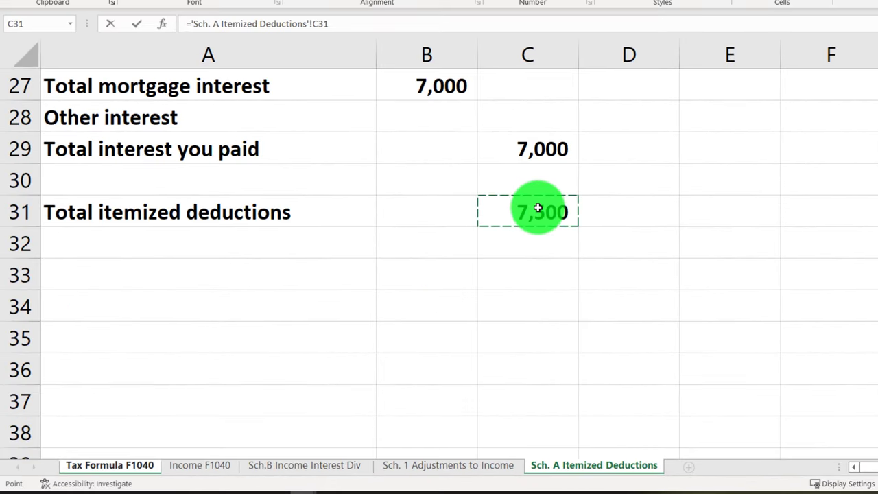
pyautogui.press('Return')
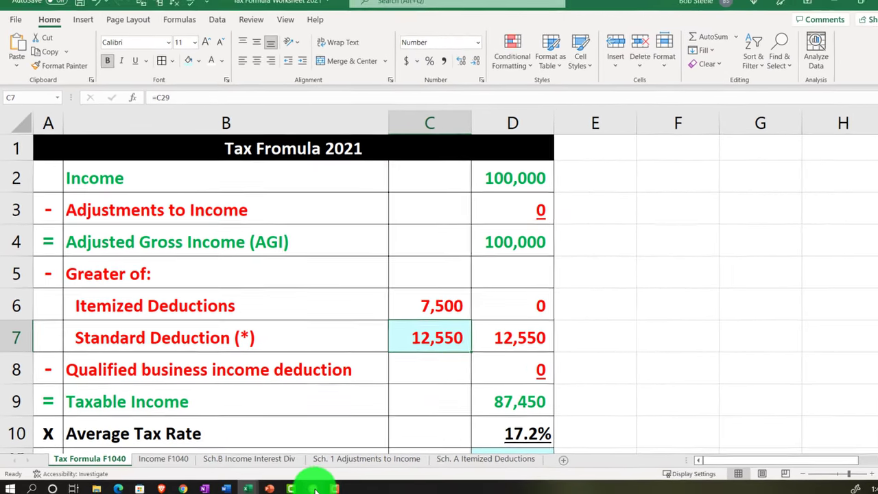
# Examine the IF formulas in D6 and D7 that apply the greater of itemized and standard deductions.
pyautogui.click(307, 486)
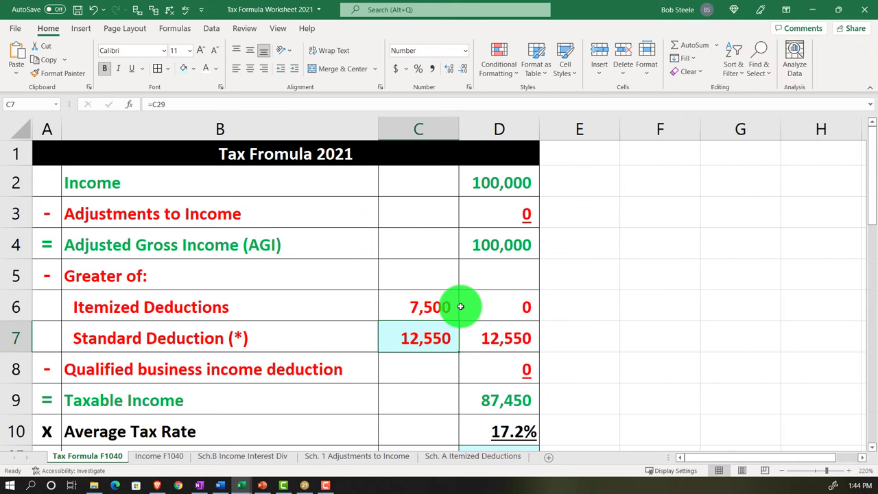
pyautogui.doubleClick(479, 300)
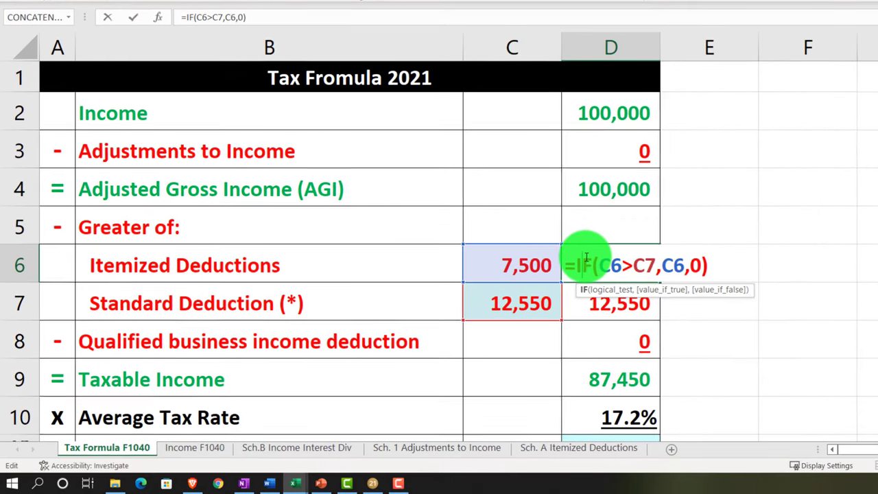
pyautogui.press('Return')
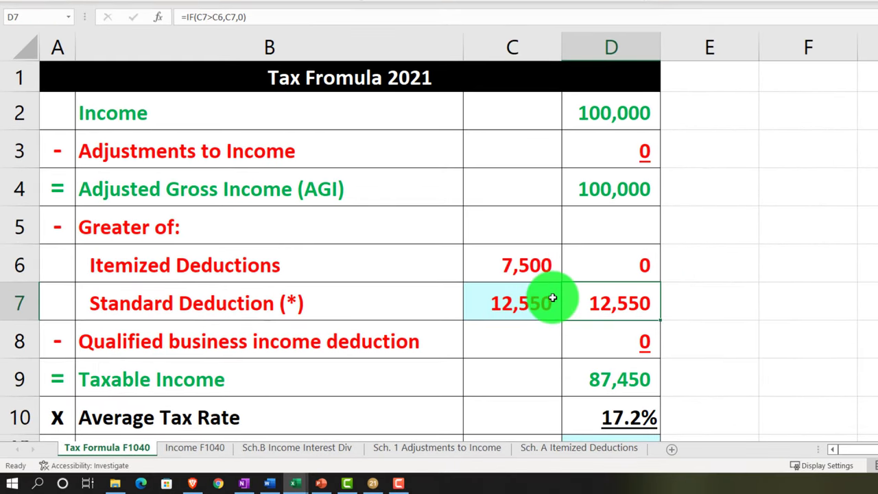
pyautogui.click(600, 268)
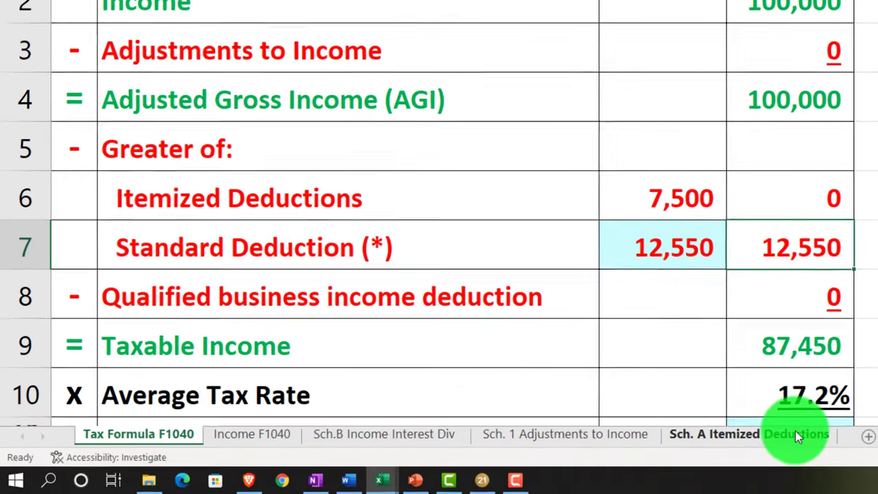
# Test the link by setting mortgage interest in B23 of Schedule A to 15,000 and checking the Tax Formula F1040 sheet.
pyautogui.click(618, 447)
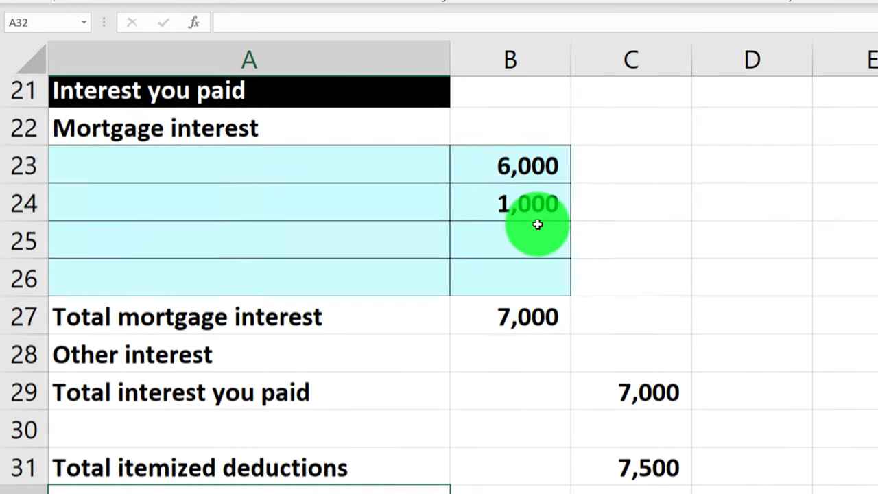
pyautogui.click(557, 170)
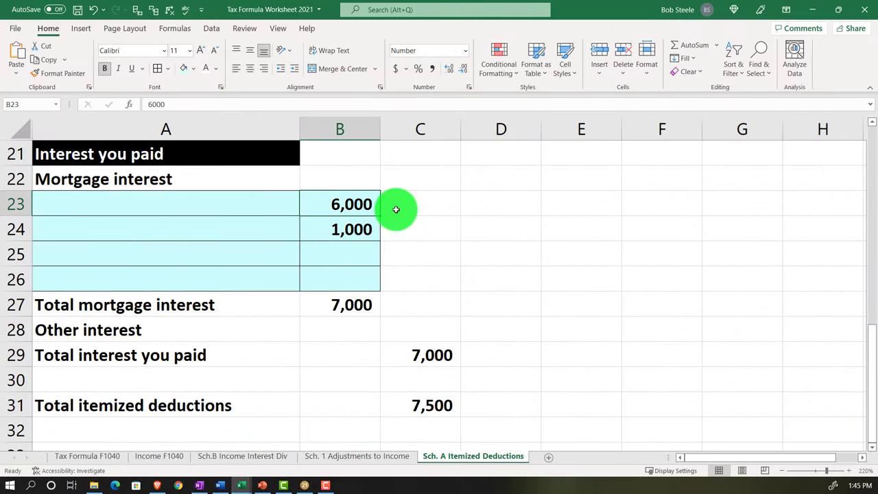
pyautogui.write('15000')
pyautogui.press('Return')
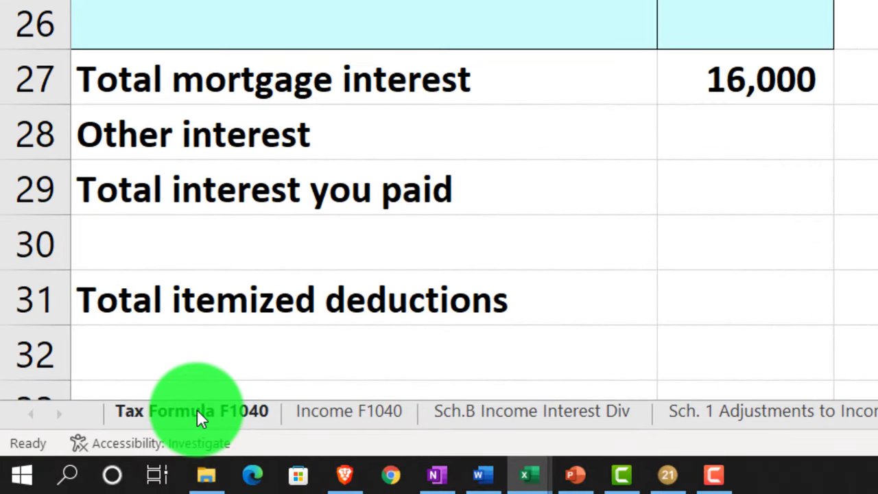
pyautogui.click(109, 446)
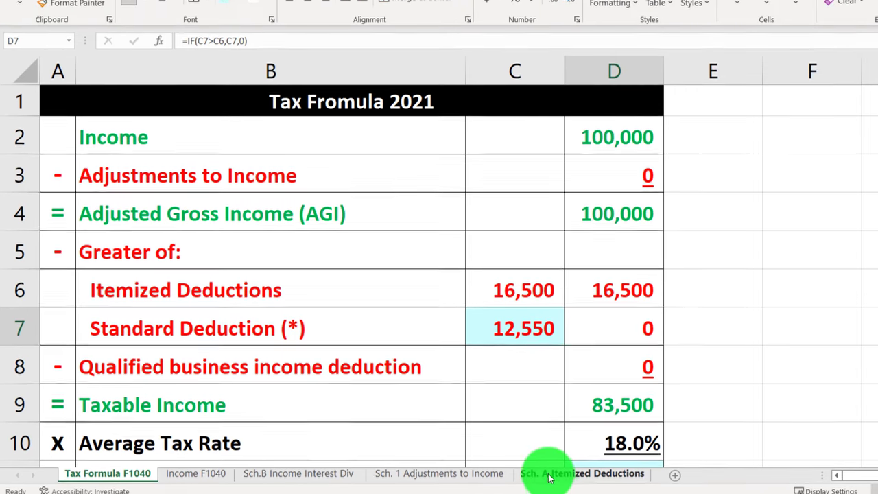
# Set the property tax in B16 of Schedule A to 6,000 and check the deduction on the Tax Formula F1040 sheet.
pyautogui.click(547, 448)
pyautogui.scroll(2, 392, 406)
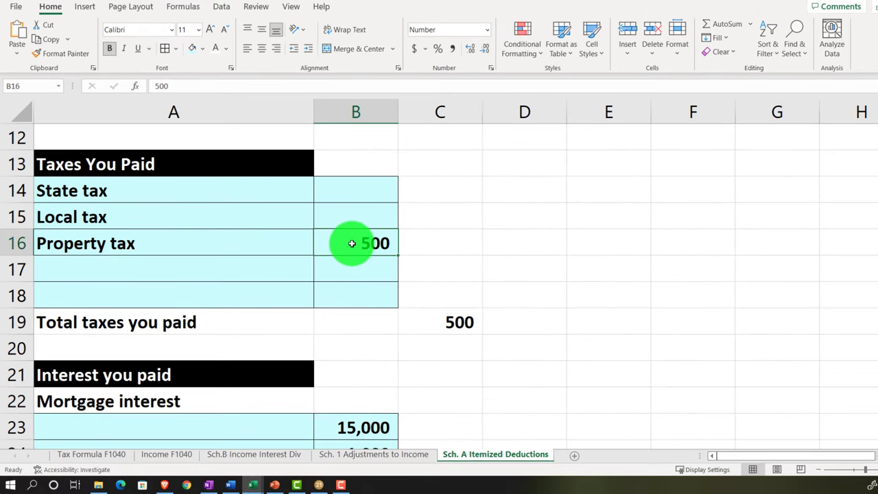
pyautogui.write('6000')
pyautogui.press('Return')
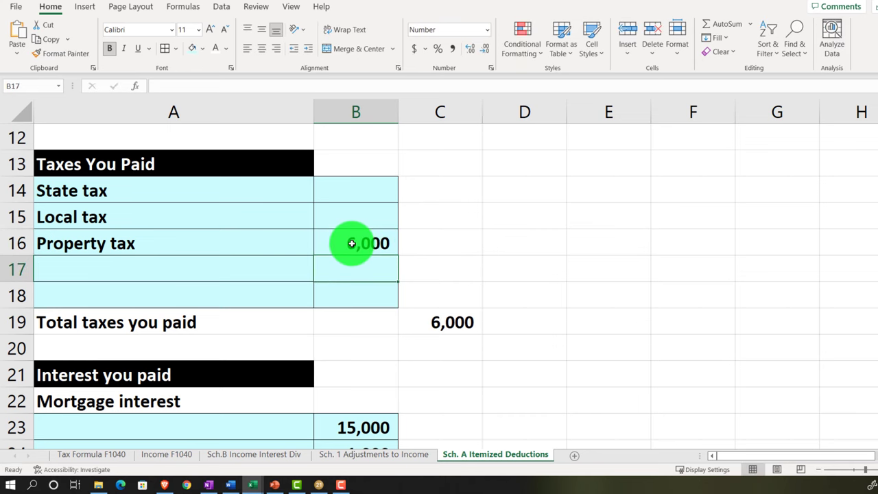
pyautogui.scroll(-3, 351, 243)
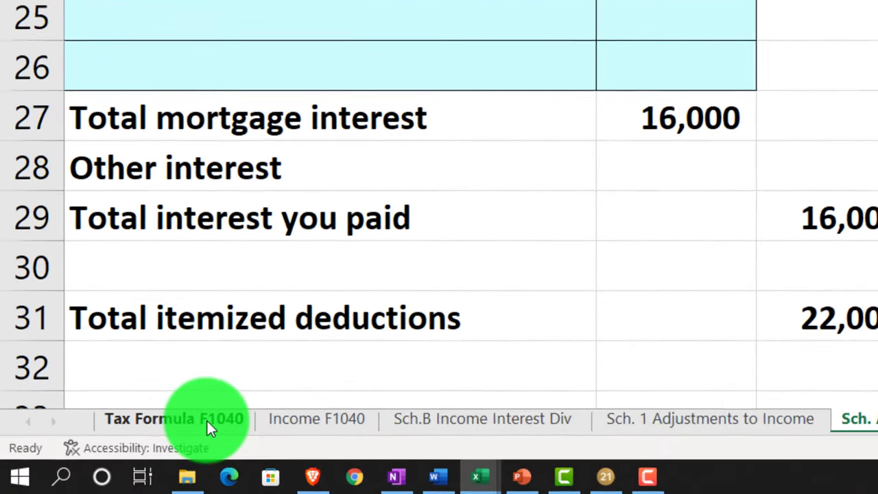
pyautogui.click(207, 419)
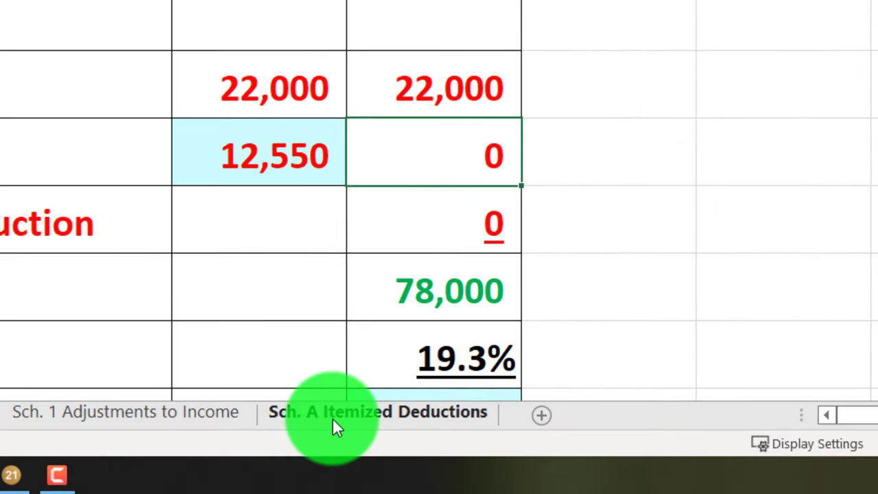
# Clear the test amounts for mortgage interest in B23:B24 and property tax in B16 on the Sch. A Itemized Deductions sheet.
pyautogui.click(587, 447)
pyautogui.scroll(2, 233, 264)
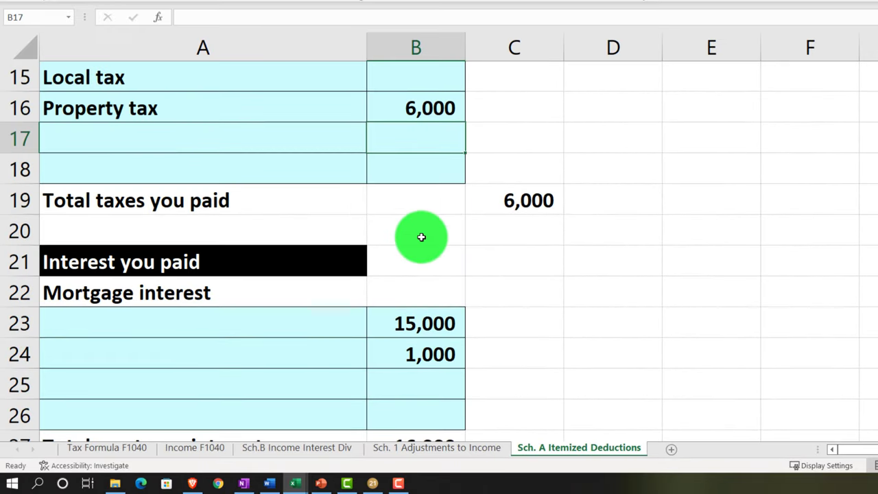
pyautogui.moveTo(198, 240); pyautogui.dragTo(207, 284)
pyautogui.press('Delete')
pyautogui.scroll(3, 416, 353)
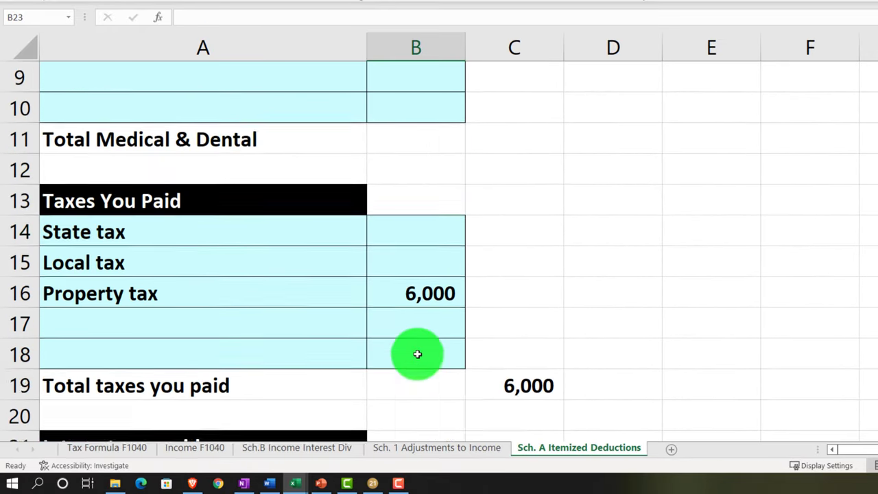
pyautogui.scroll(2, 417, 386)
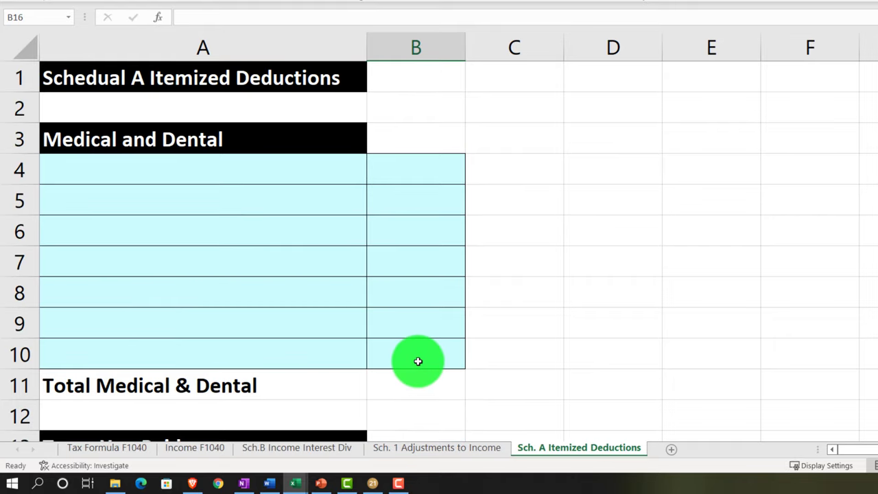
pyautogui.scroll(-7, 417, 362)
pyautogui.scroll(4, 418, 362)
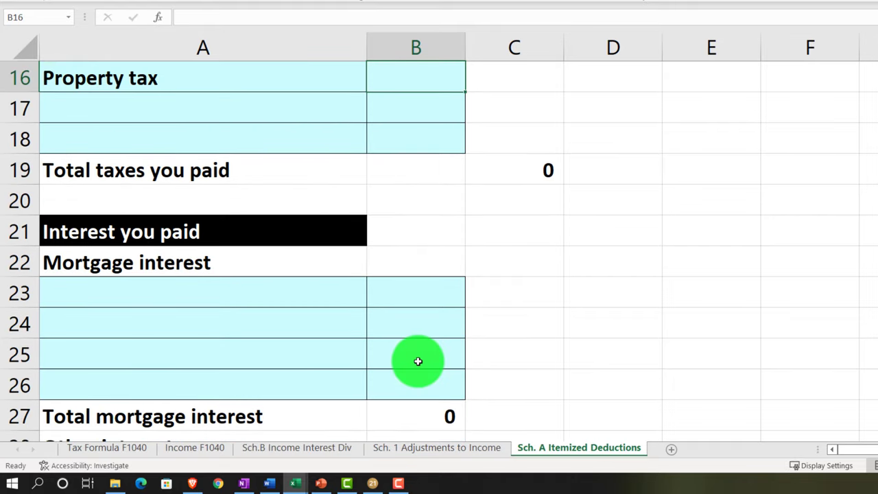
pyautogui.scroll(3, 415, 361)
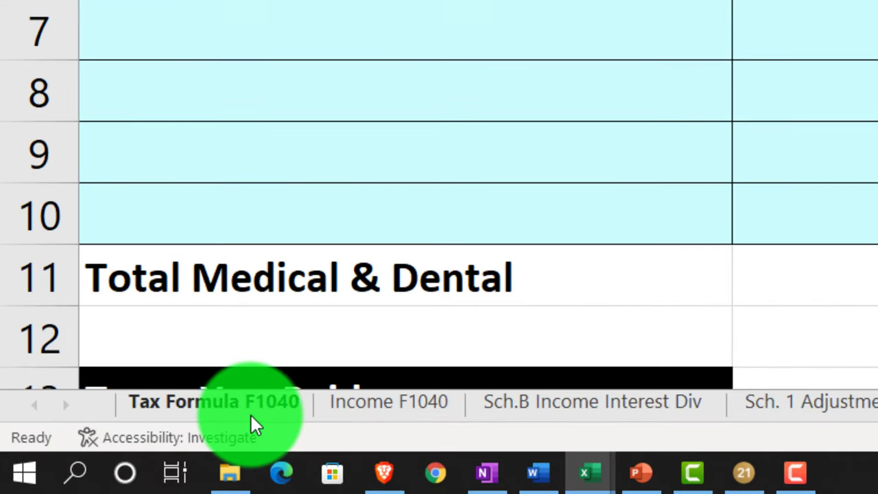
# Review the deductions on the Tax Formula F1040 sheet and trace the standard deduction formula in C7 to its source cell.
pyautogui.click(101, 458)
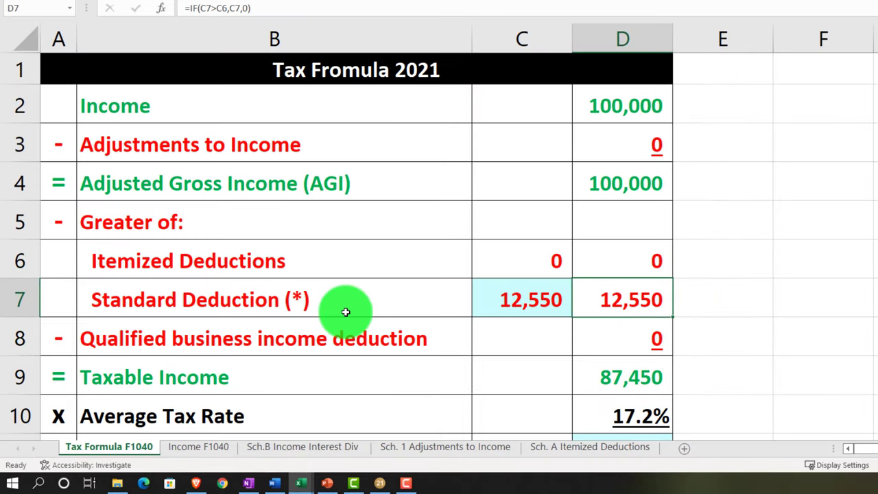
pyautogui.click(666, 133)
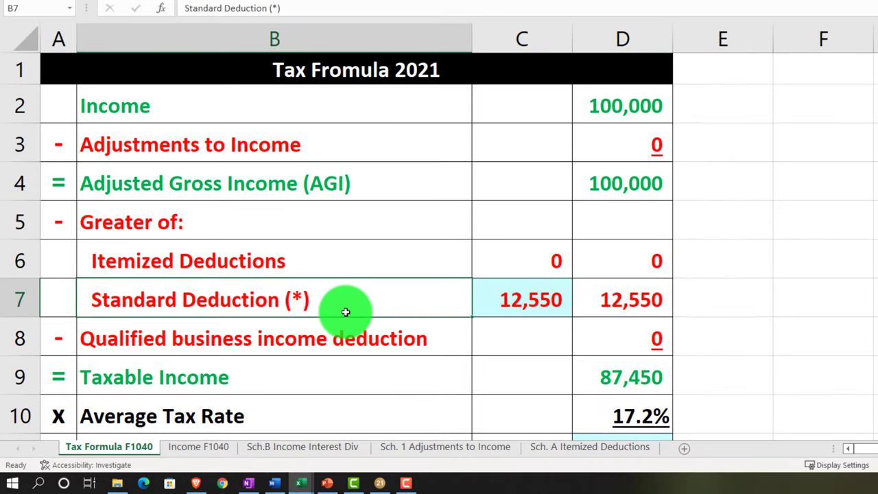
pyautogui.click(501, 301)
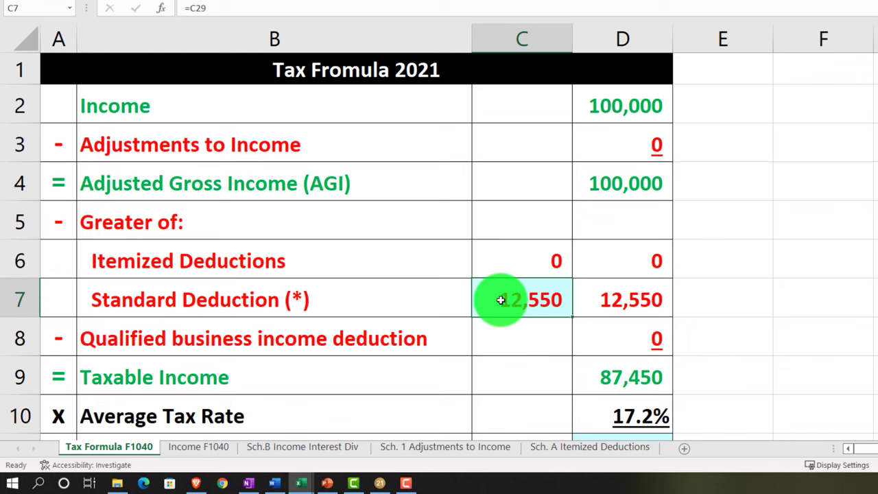
pyautogui.scroll(-7, 506, 351)
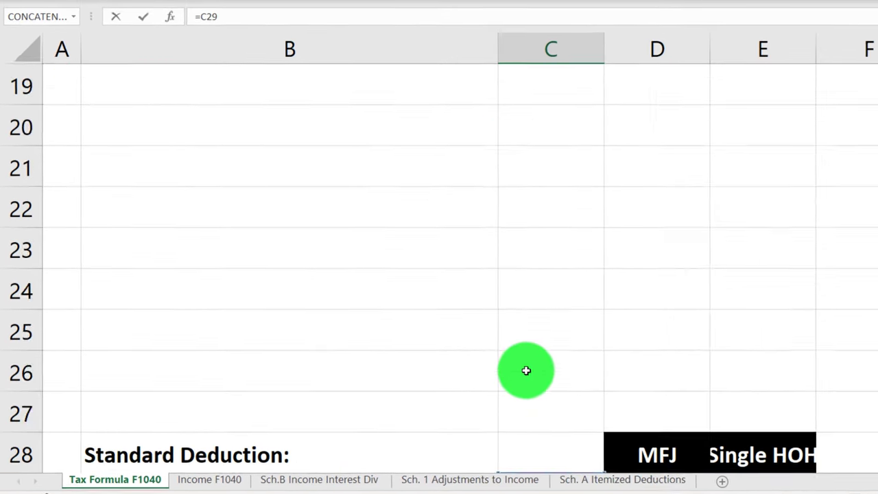
pyautogui.press('Return')
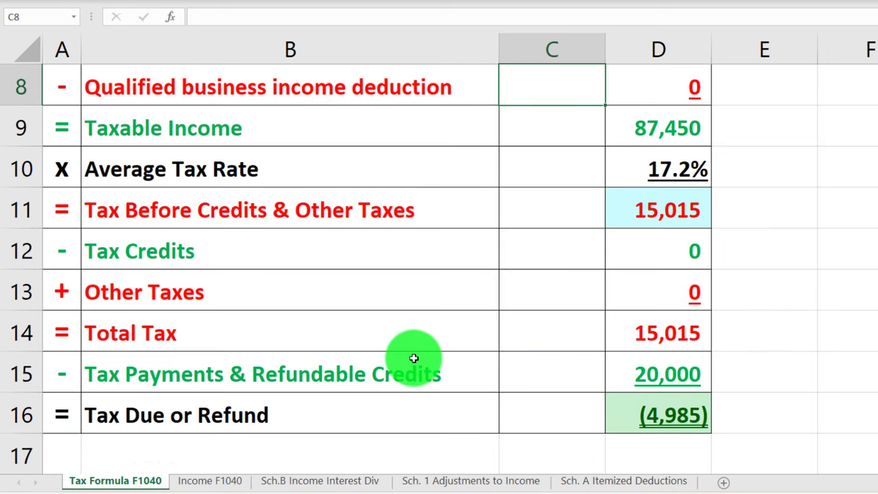
# Delete the blank rows 18 to 27 between the tax formula and the Standard Deduction table.
pyautogui.scroll(-6, 416, 355)
pyautogui.scroll(4, 296, 337)
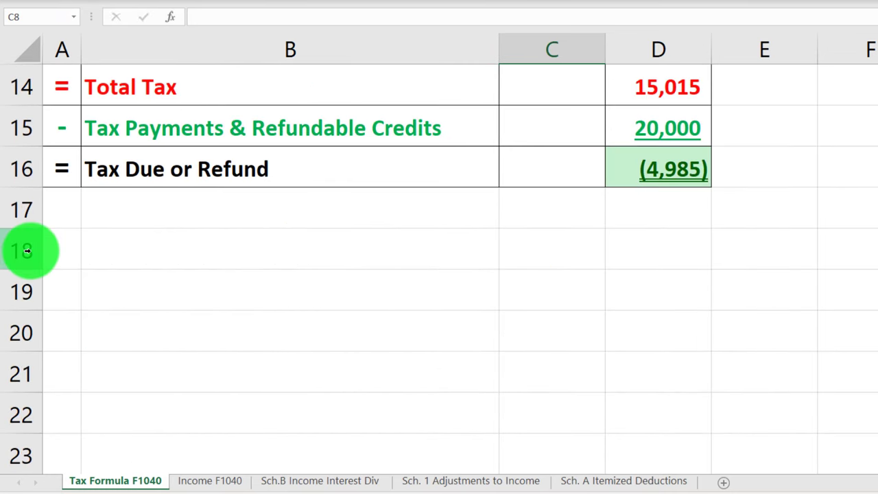
pyautogui.moveTo(26, 252); pyautogui.dragTo(42, 491)
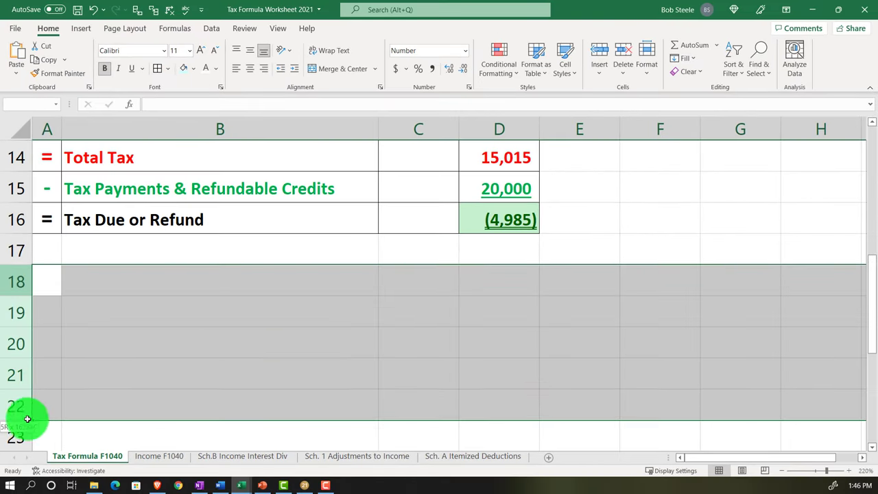
pyautogui.moveTo(31, 459); pyautogui.dragTo(30, 336)
pyautogui.scroll(4, 112, 385)
pyautogui.scroll(-2, 112, 385)
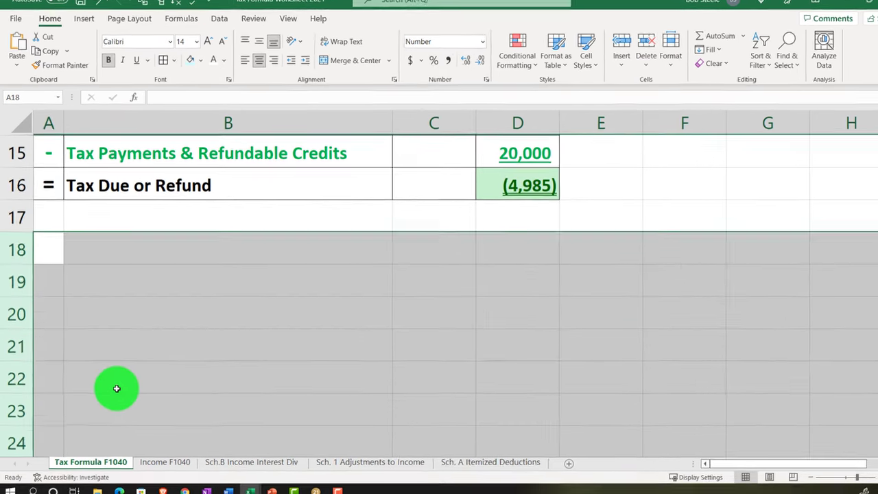
pyautogui.rightClick(127, 377)
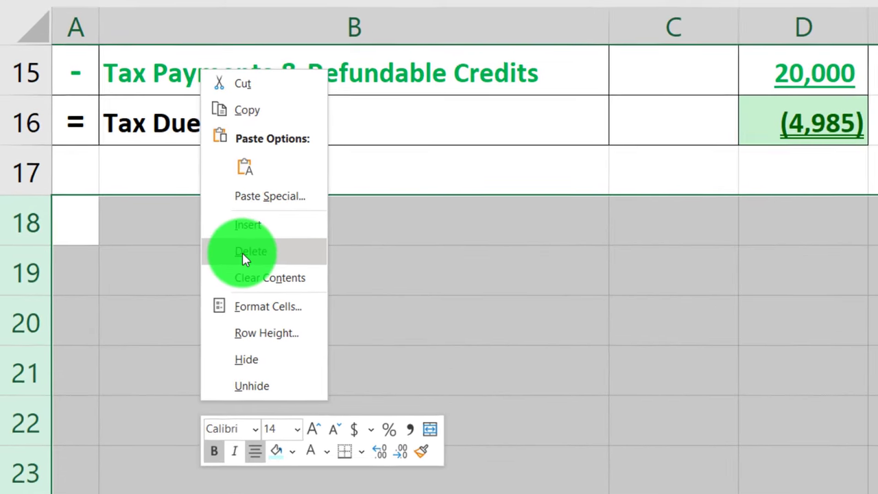
pyautogui.click(260, 251)
pyautogui.click(306, 372)
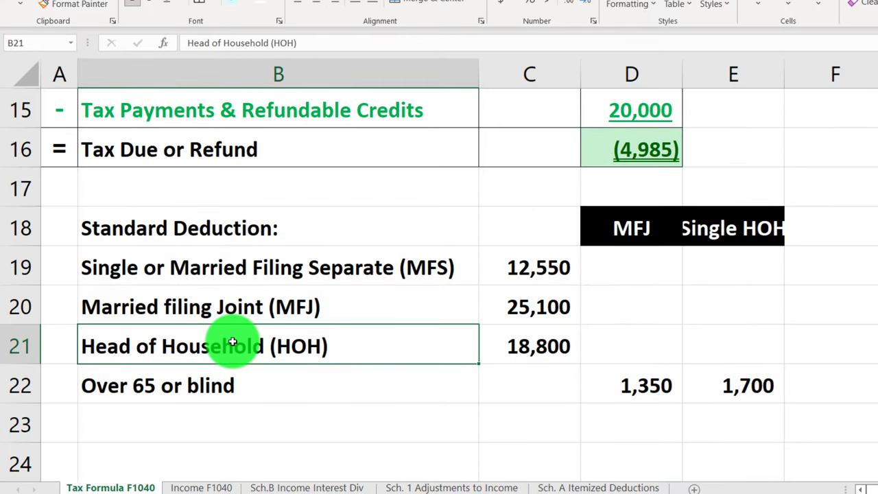
# Insert two blank rows above the Standard Deduction heading to separate the table from the tax formula.
pyautogui.scroll(1, 206, 335)
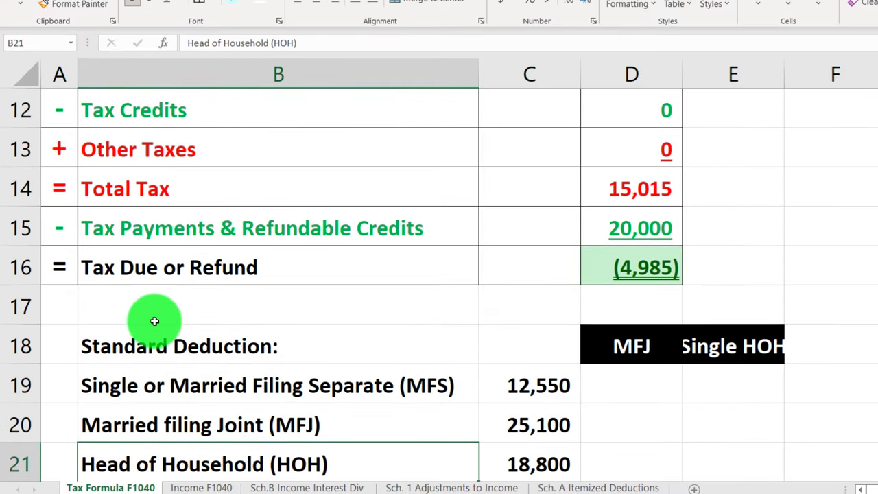
pyautogui.click(23, 346)
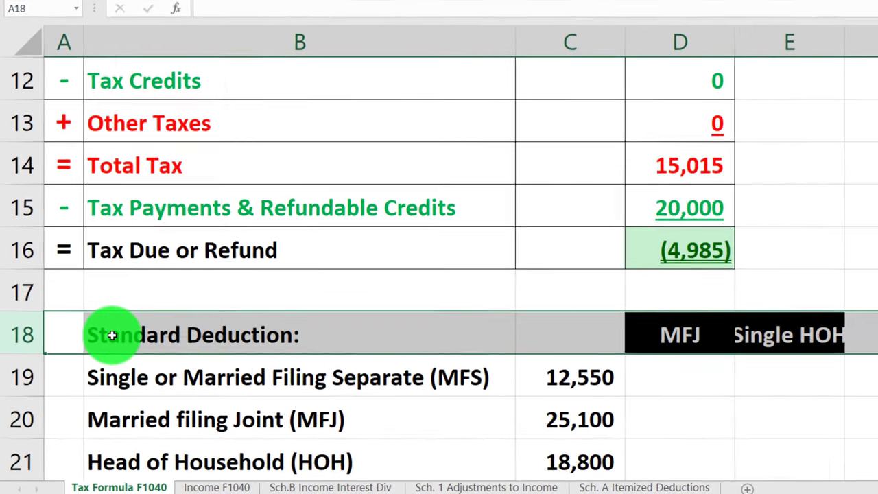
pyautogui.rightClick(102, 346)
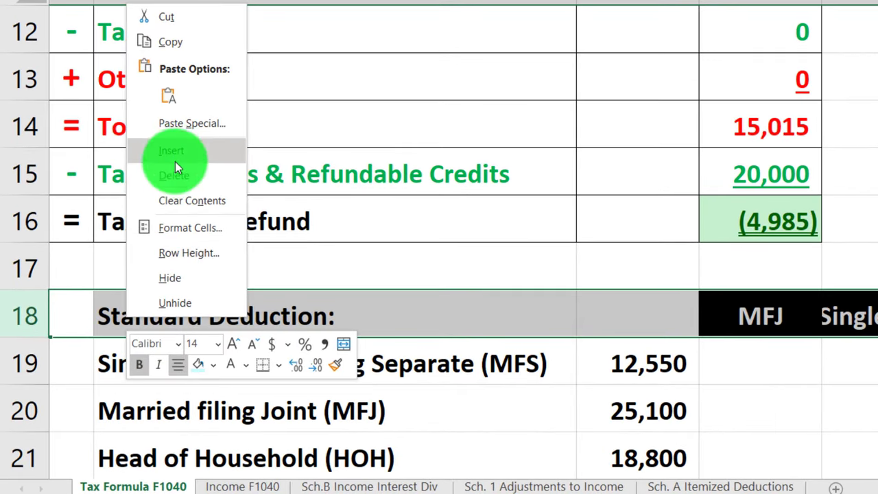
pyautogui.click(147, 209)
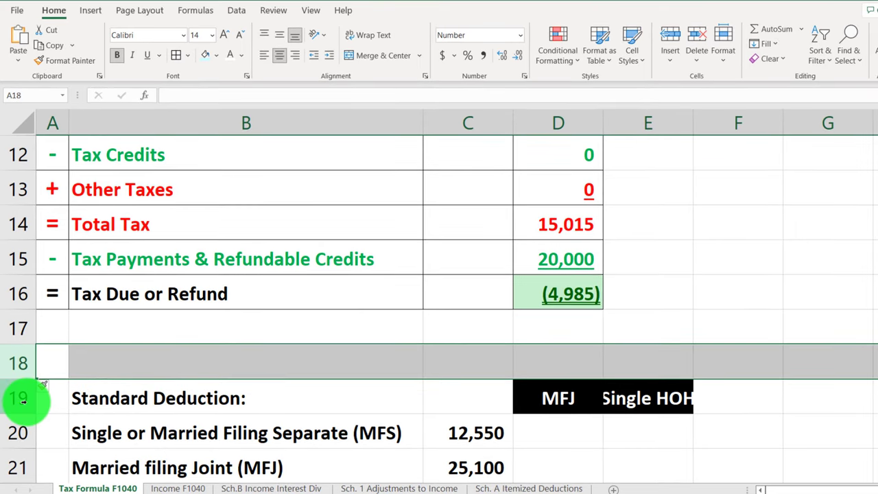
pyautogui.click(25, 361)
pyautogui.rightClick(95, 396)
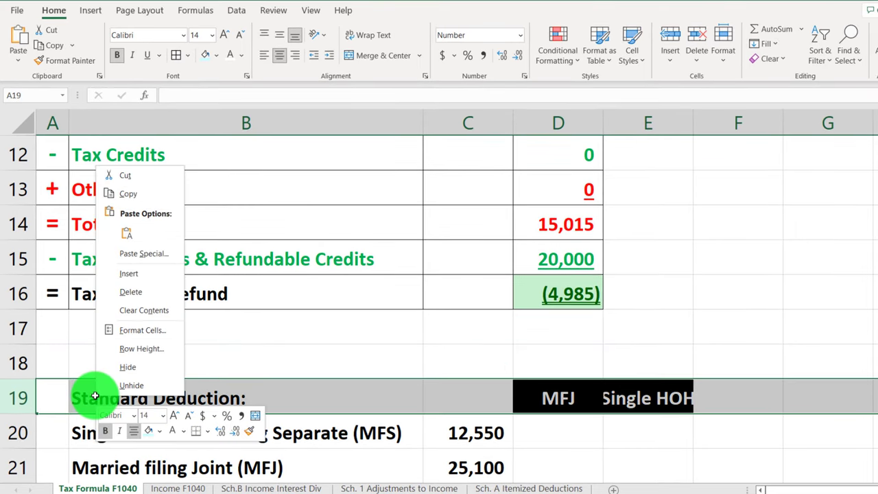
pyautogui.click(128, 271)
pyautogui.scroll(-1, 245, 378)
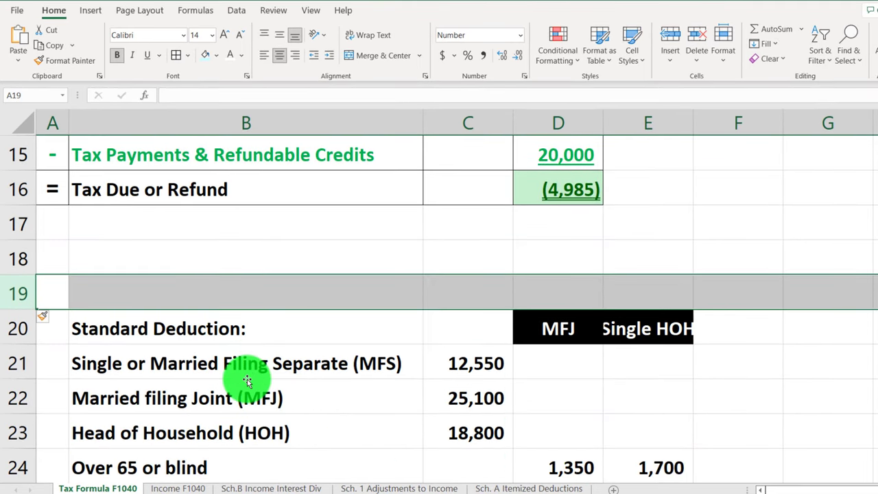
# Trace the standard deduction formula in C7 to its source cell in the Standard Deduction table.
pyautogui.scroll(1, 247, 380)
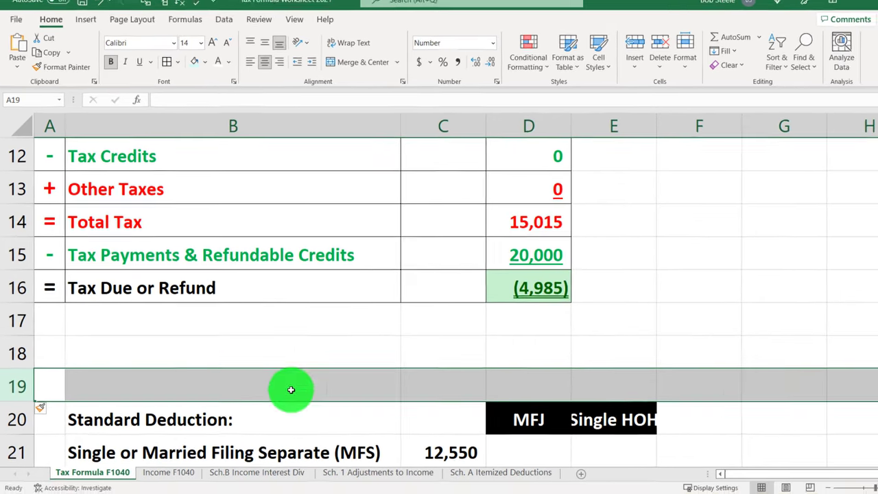
pyautogui.scroll(4, 670, 401)
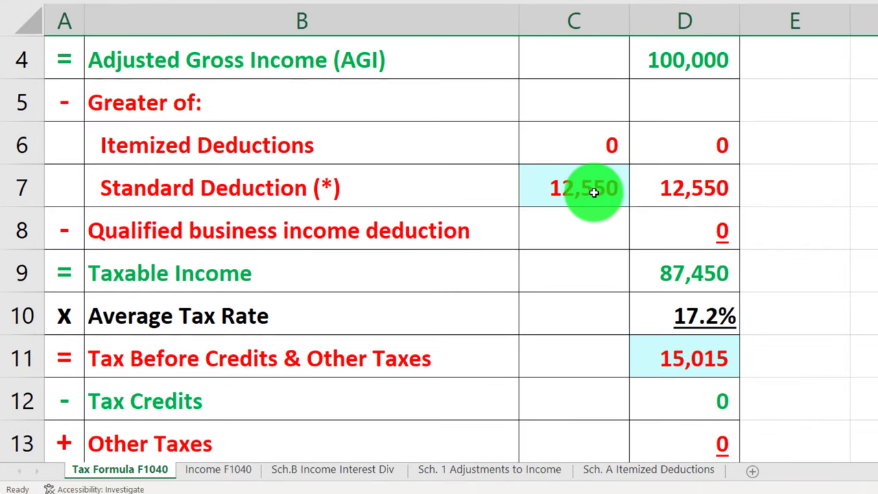
pyautogui.doubleClick(594, 192)
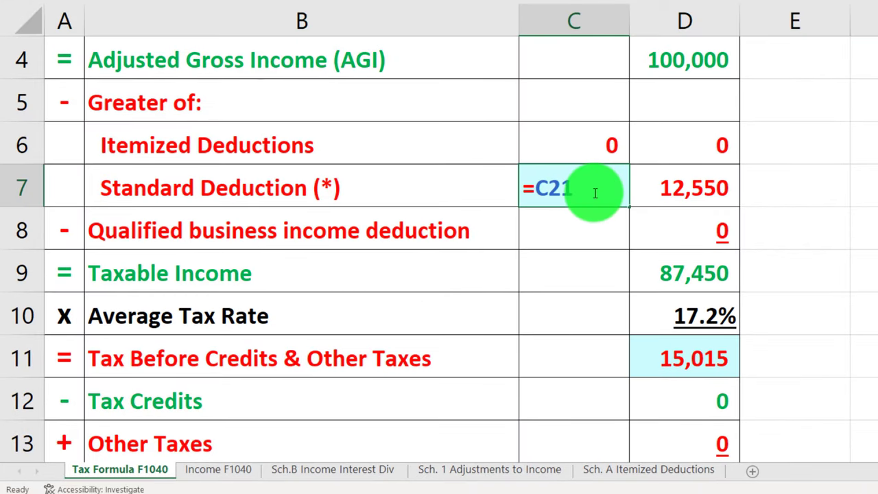
pyautogui.scroll(-5, 605, 260)
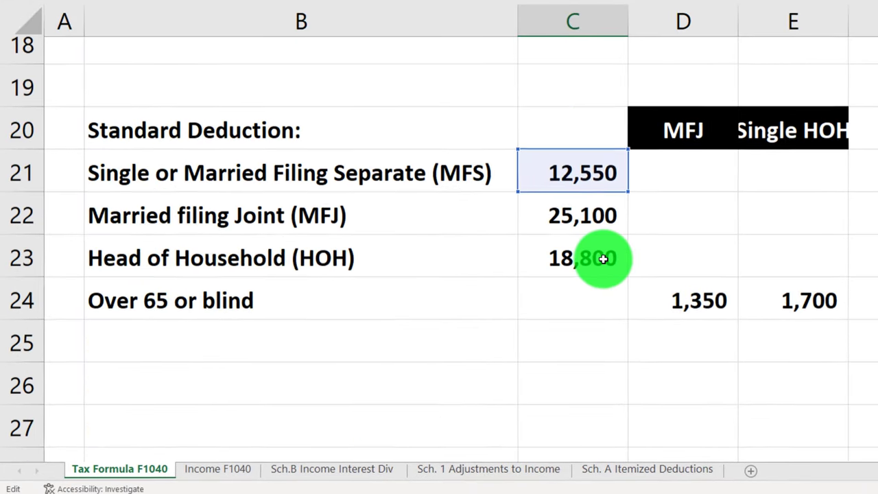
pyautogui.press('Return')
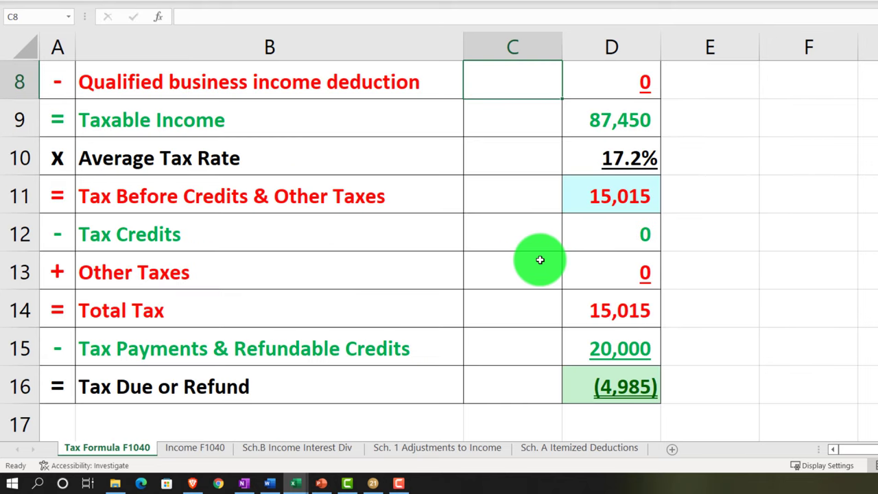
pyautogui.scroll(1, 540, 256)
pyautogui.click(521, 163)
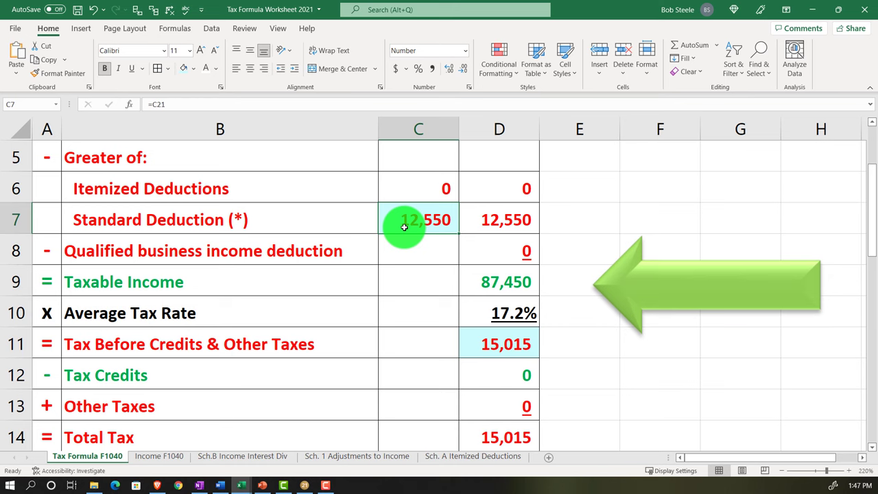
# Examine the formulas for taxable income in D9 and average tax rate in D10 on the Tax Formula F1040 sheet.
pyautogui.click(467, 251)
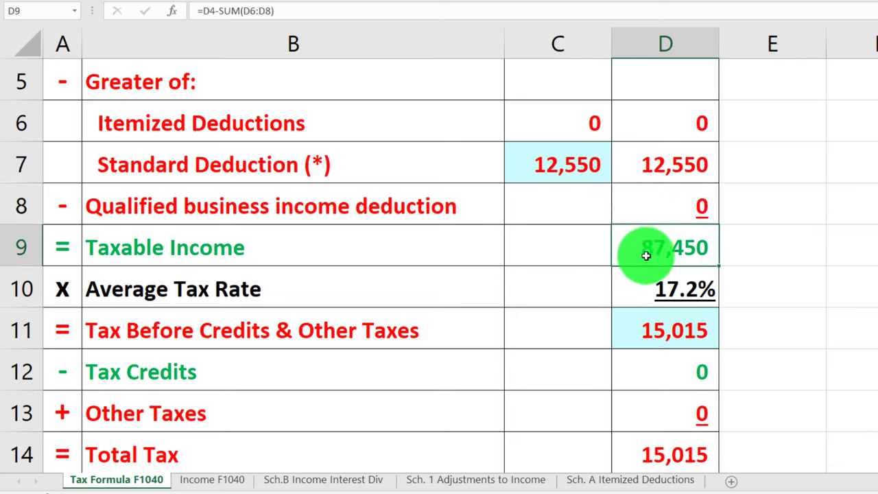
pyautogui.doubleClick(647, 255)
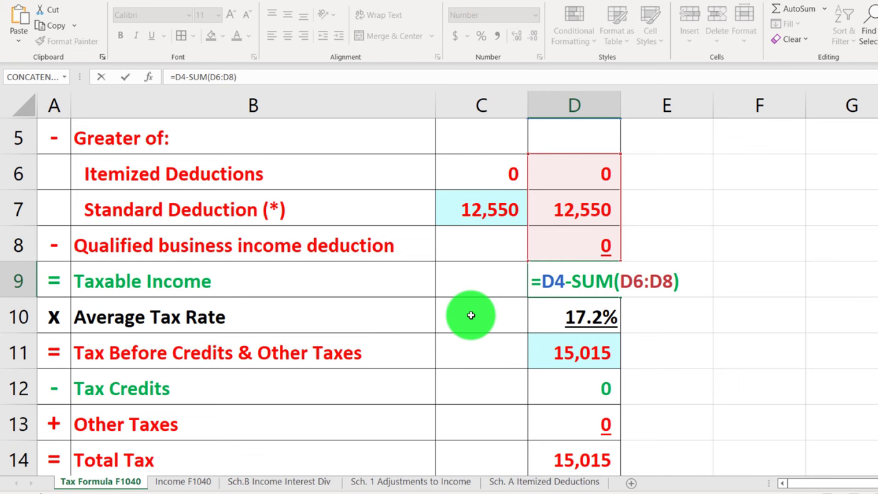
pyautogui.press('Return')
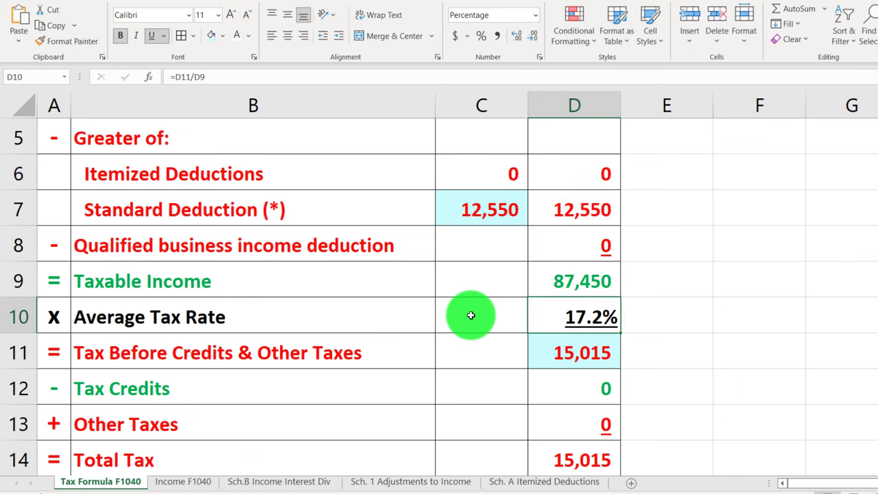
pyautogui.doubleClick(539, 318)
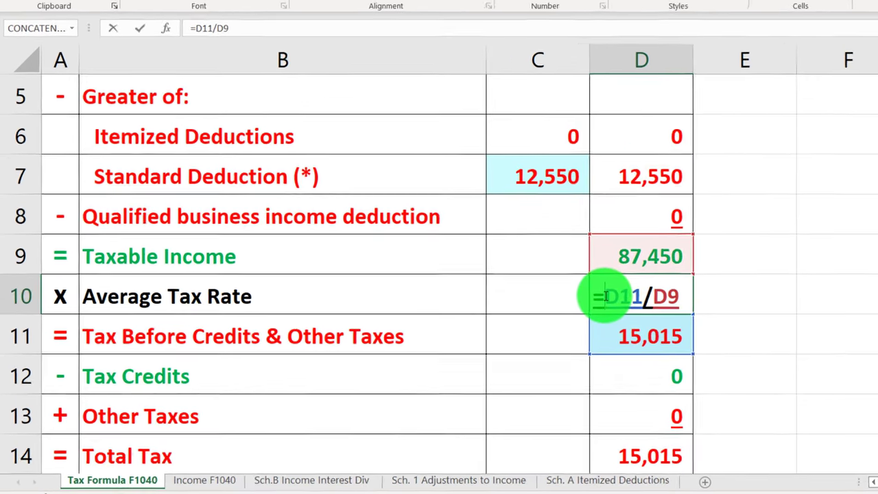
pyautogui.press('Return')
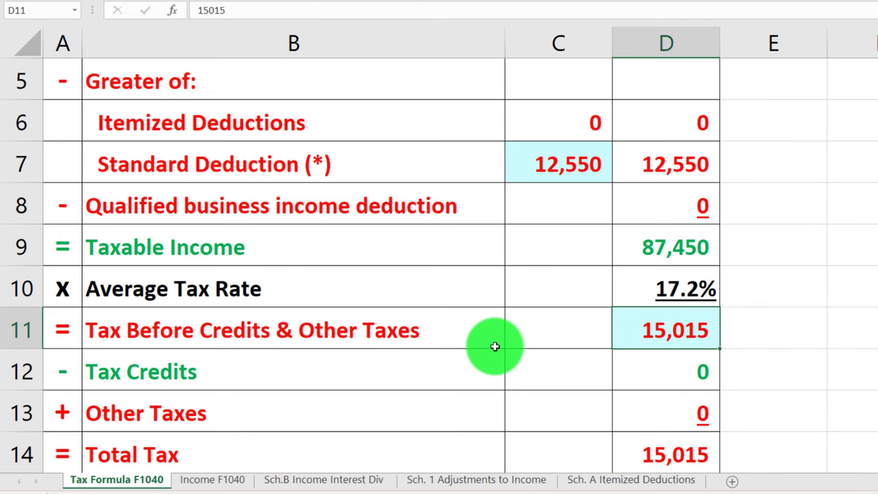
pyautogui.scroll(-1, 645, 351)
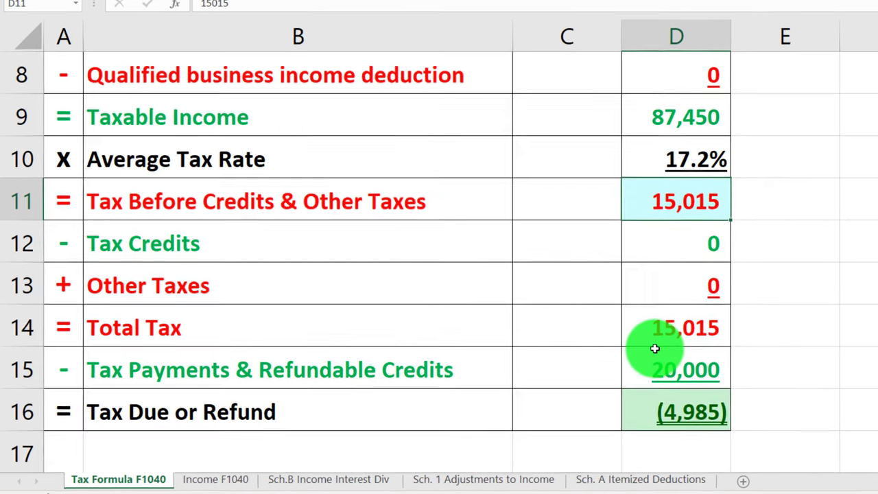